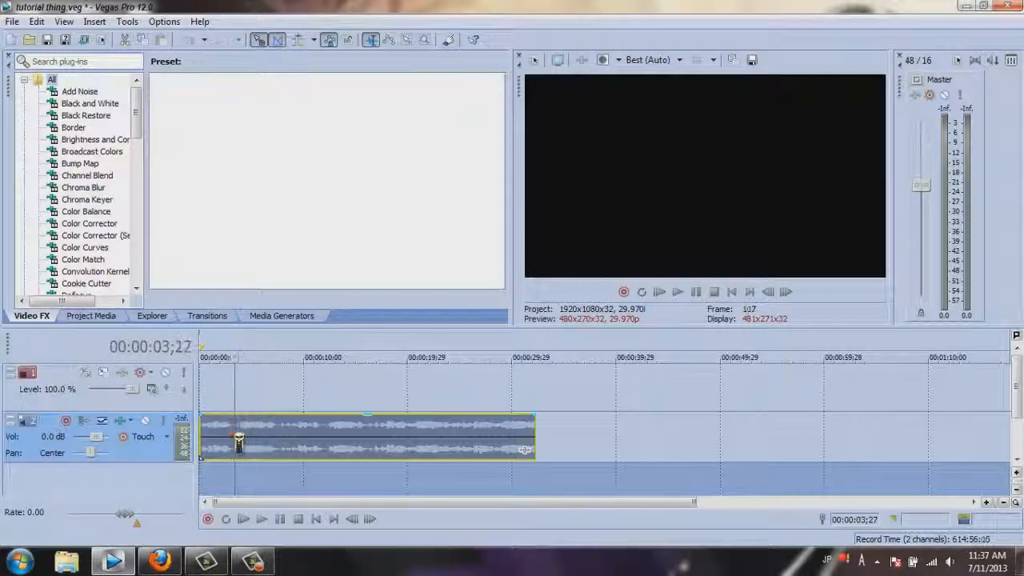
- Import the image tumblr_mf931k5u3V1qhmnwno1_400 from the cherubs folder and place it at the very start of the video track
scroll(397, 258, "down", 5)
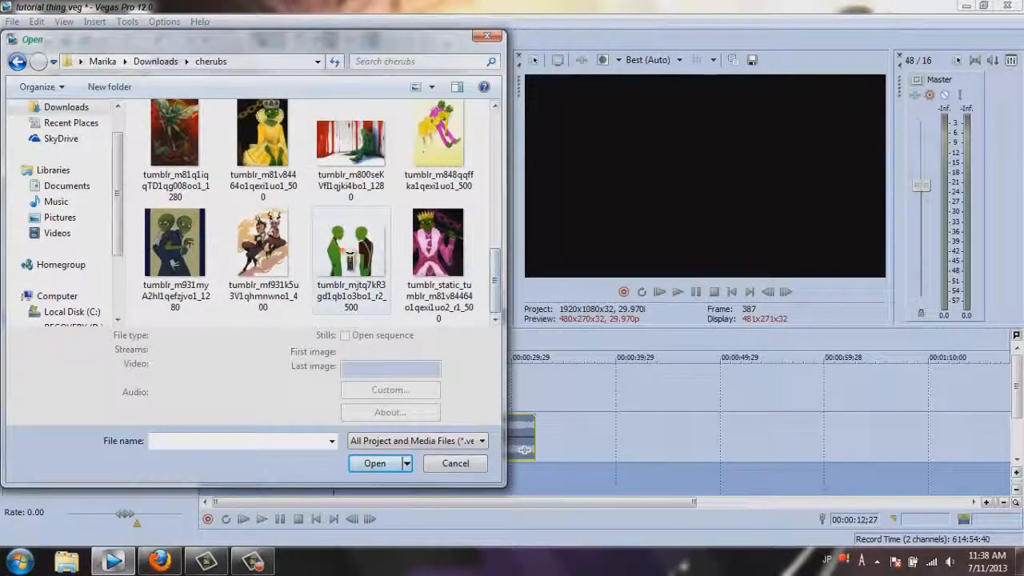
double_click(263, 248)
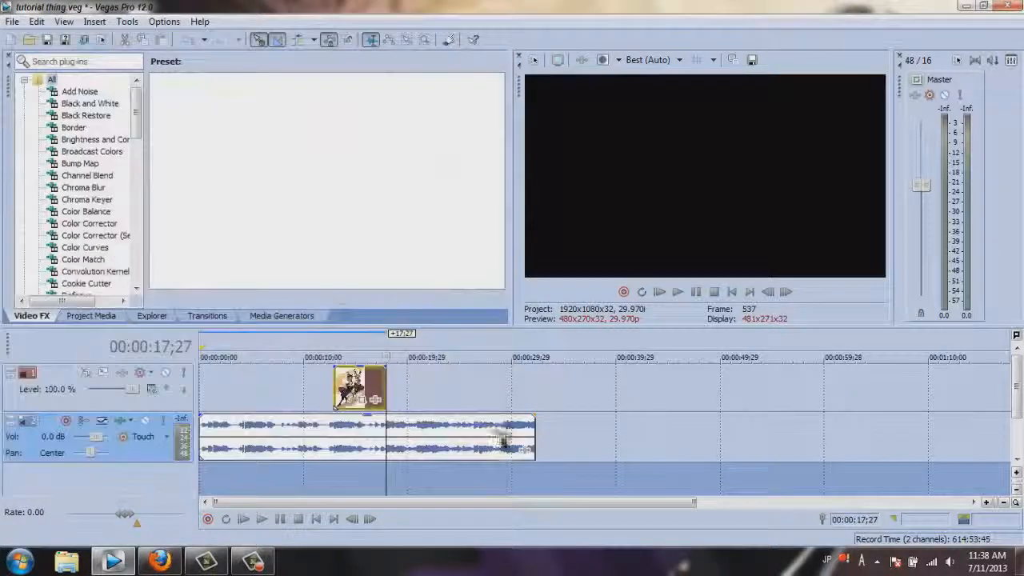
left_click_drag(334, 405, 202, 404)
left_click(733, 293)
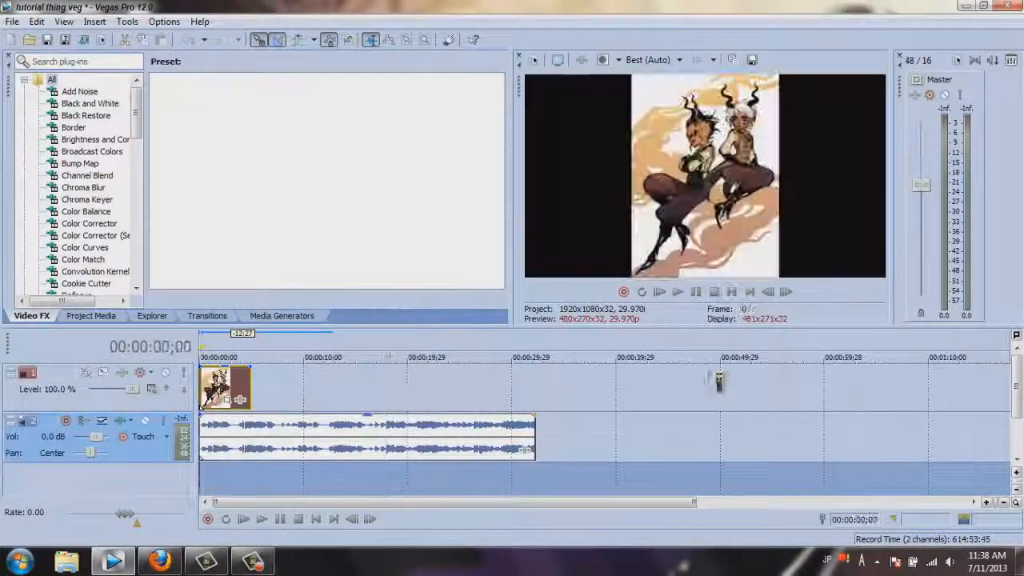
scroll(448, 408, "up", 5)
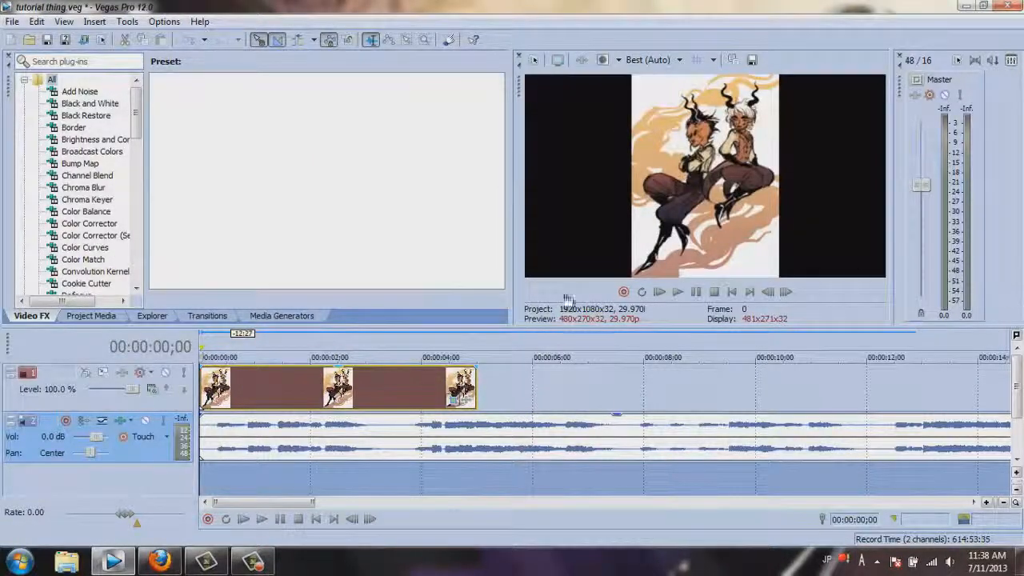
- Crop the image clip to 400 by 225 to match the widescreen output, moving the crop area up to a Y centre of about 160.8
left_click(455, 400)
right_click(499, 269)
left_click(544, 336)
left_click_drag(606, 19, 755, 18)
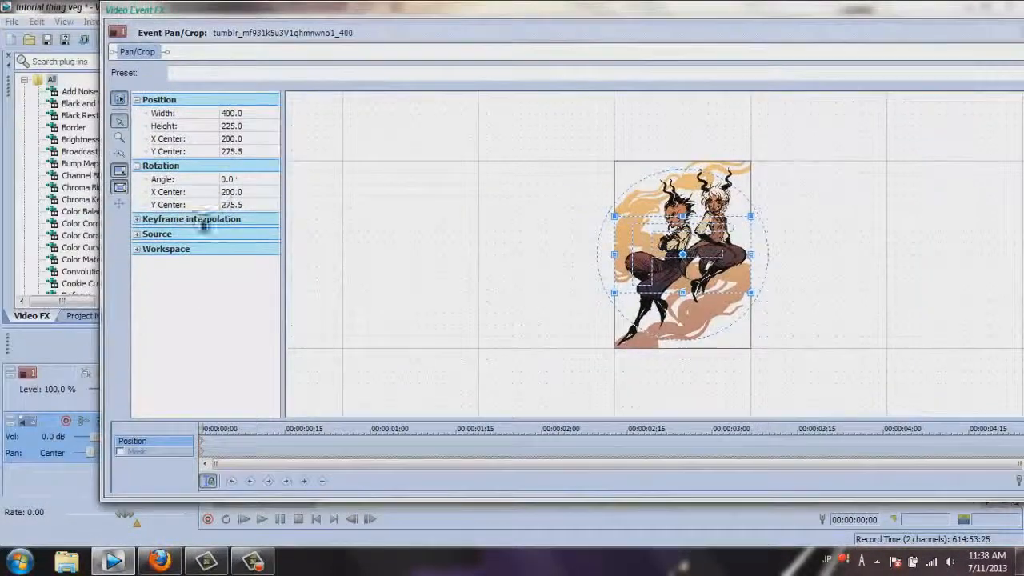
left_click_drag(661, 245, 662, 205)
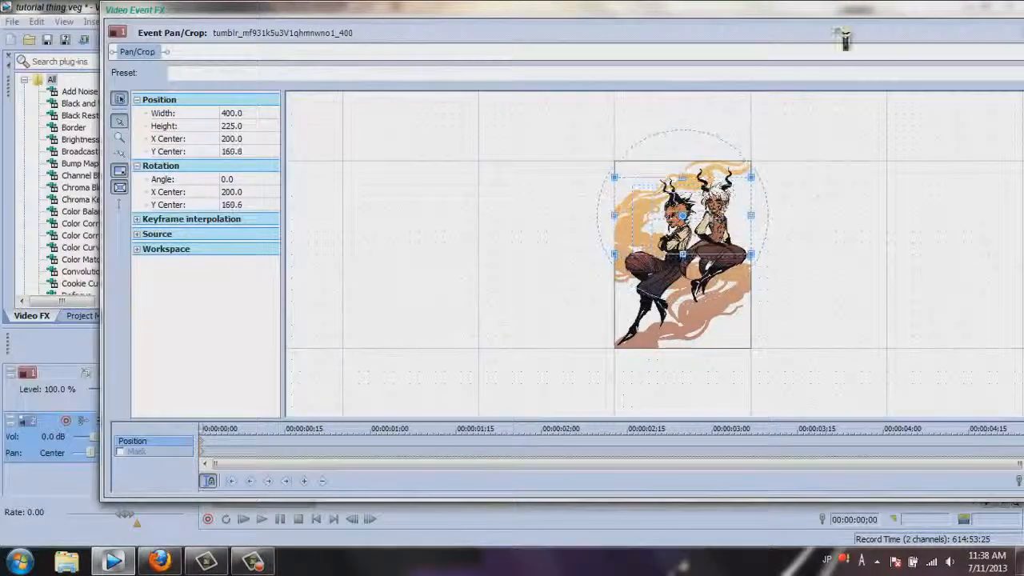
left_click_drag(848, 16, 399, 16)
left_click_drag(478, 12, 767, 12)
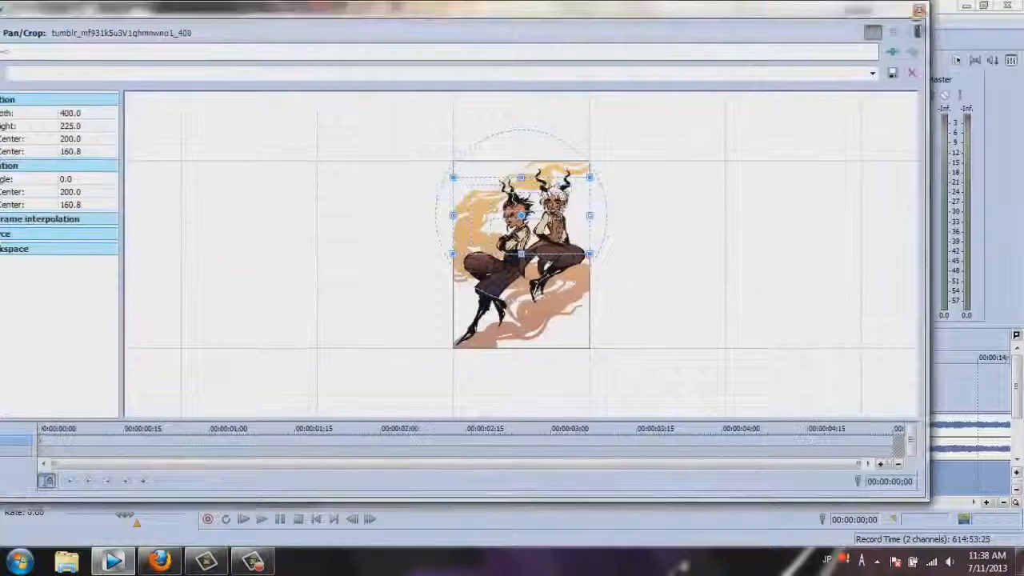
left_click(922, 10)
- Play the timeline from the start to check the cropped image against the audio
key("space")
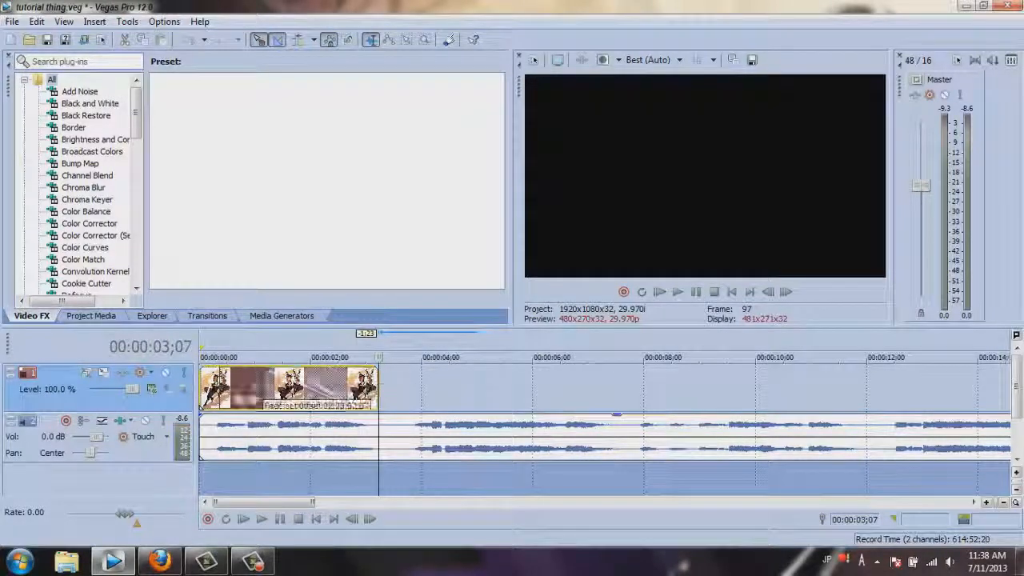
key("space")
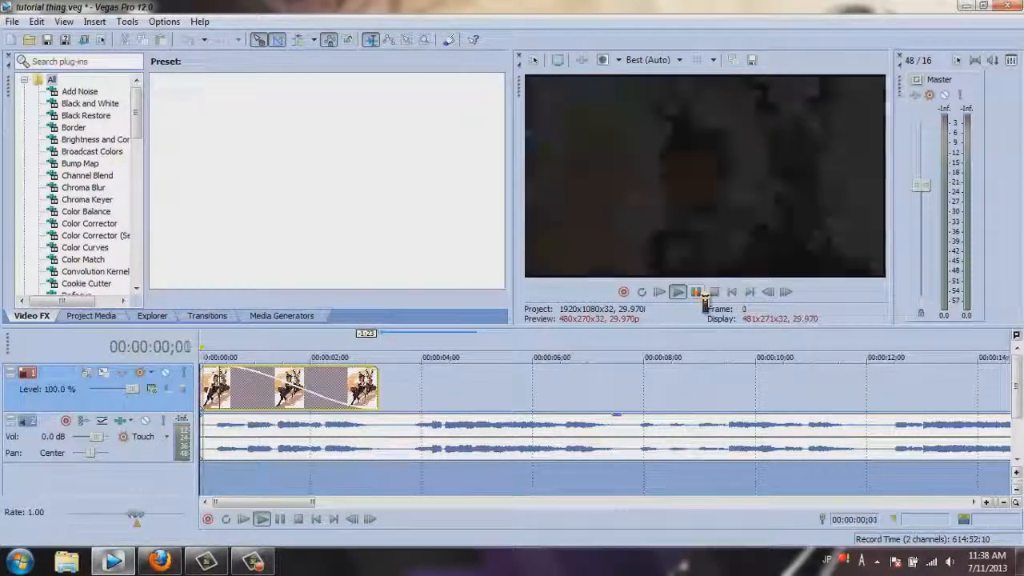
- Animate the image's crop from about 97.1 by 54.6 around the dark-haired character's face to a wide crop at 00:00:00;16
right_click(271, 388)
left_click(366, 168)
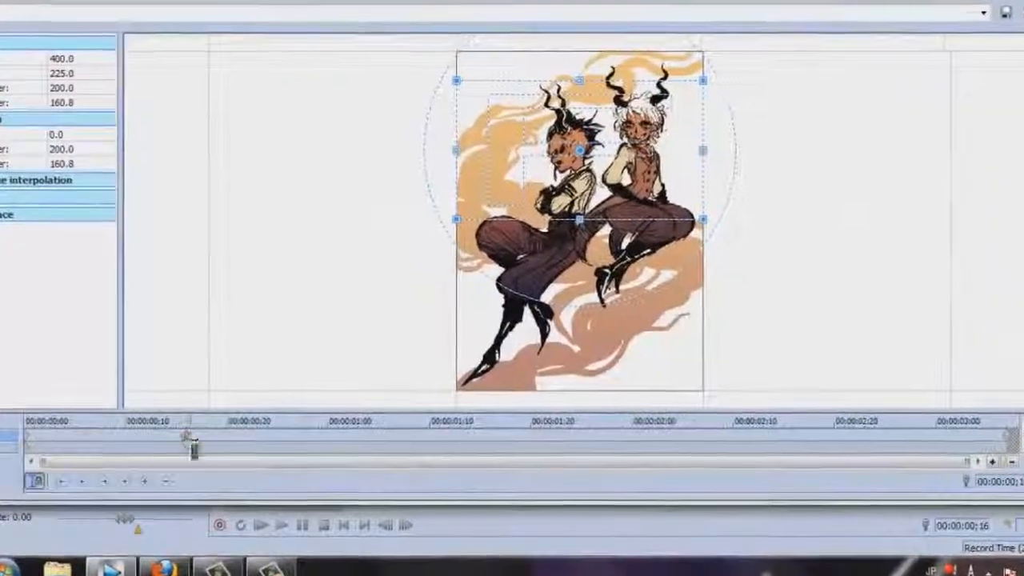
left_click_drag(476, 204, 574, 148)
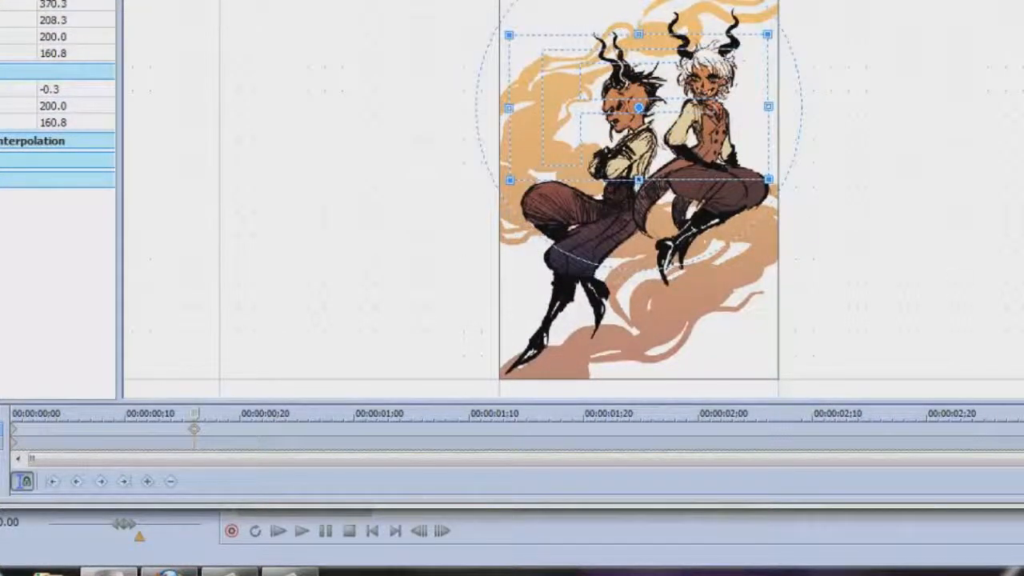
- Set the starting and 00:00:00;16 pan/crop keyframes to Smooth interpolation
right_click(193, 435)
left_click(269, 375)
right_click(20, 439)
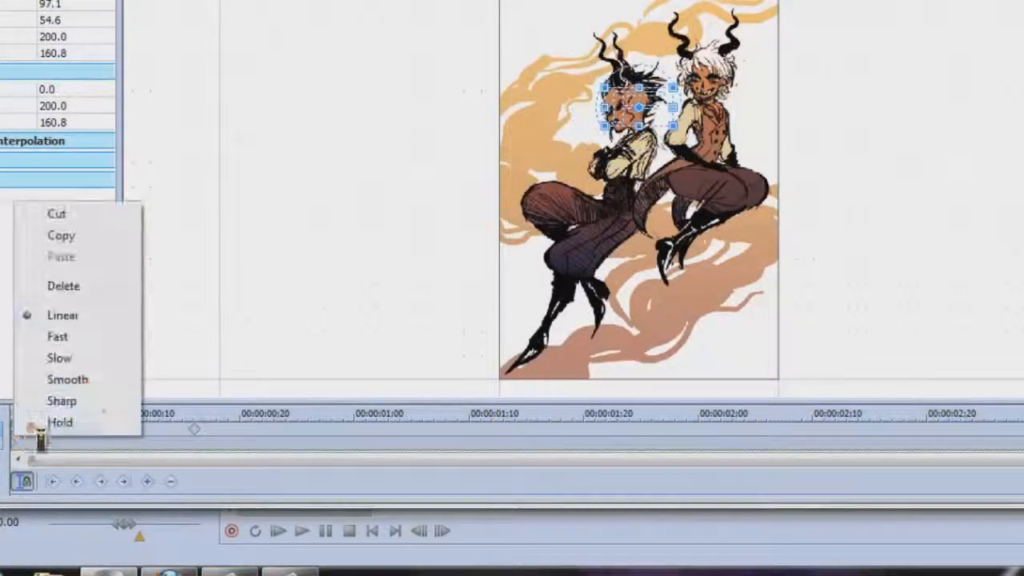
left_click(97, 380)
left_click_drag(938, 172, 632, 0)
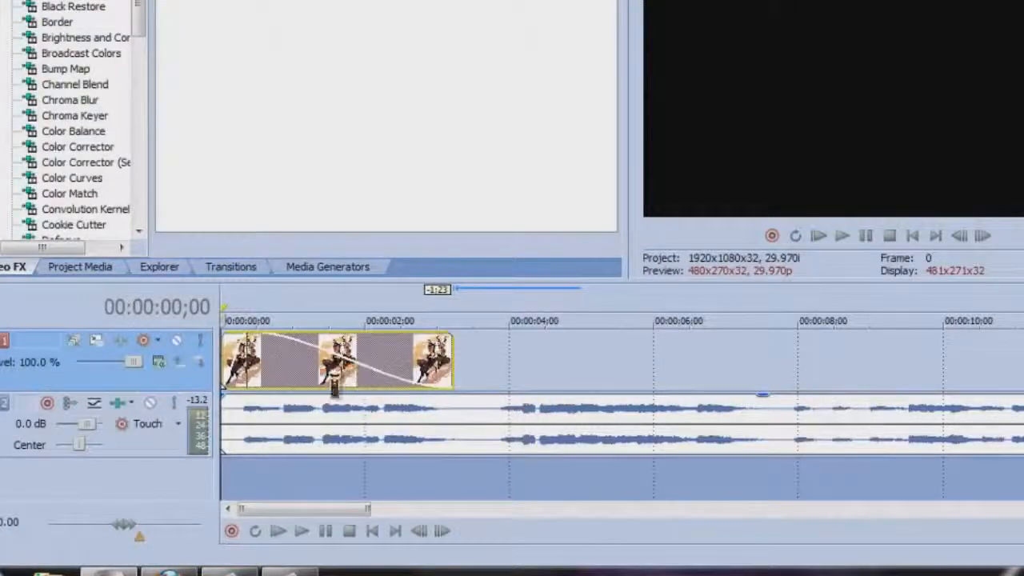
- Reopen the image's pan/crop settings to examine its keyframes, and play back the zoom animation in the preview
right_click(335, 385)
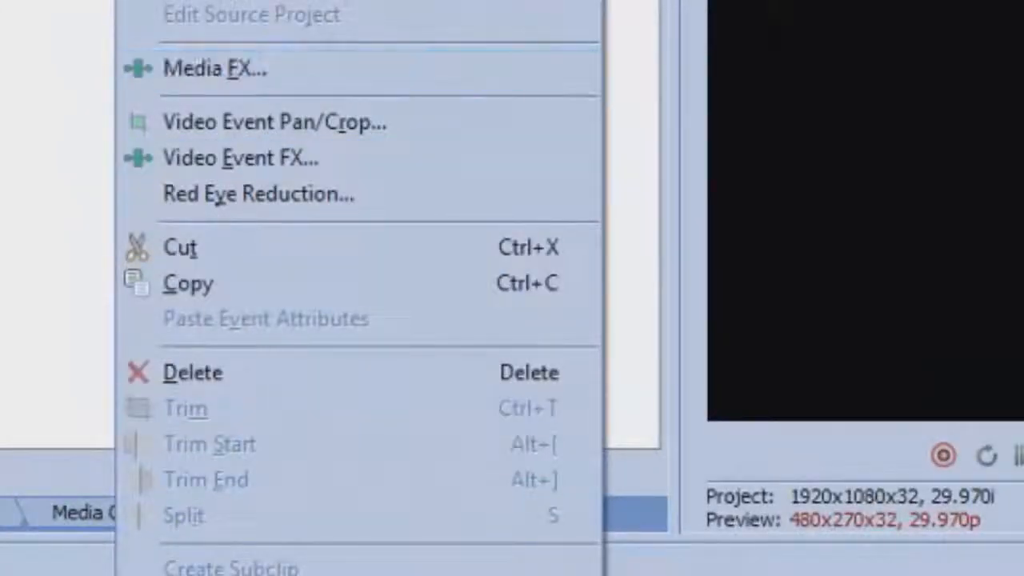
left_click(405, 124)
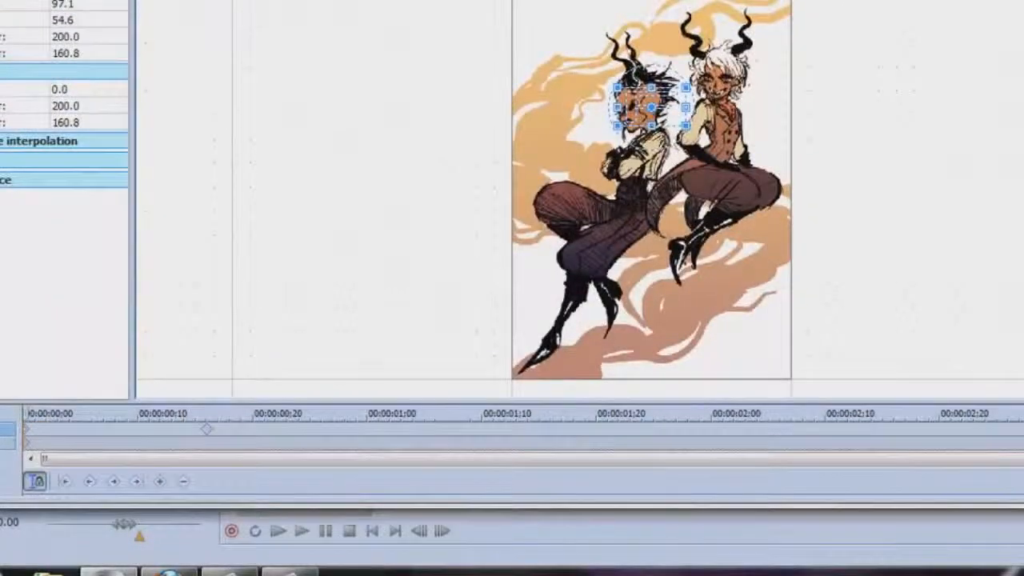
left_click_drag(880, 8, 426, 8)
left_click(866, 238)
left_click(867, 237)
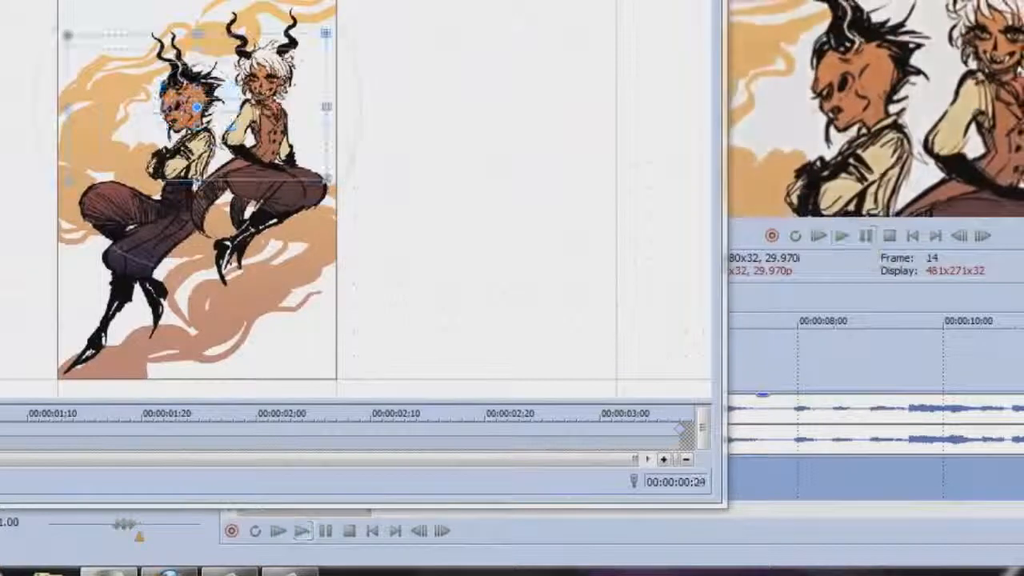
left_click(708, 0)
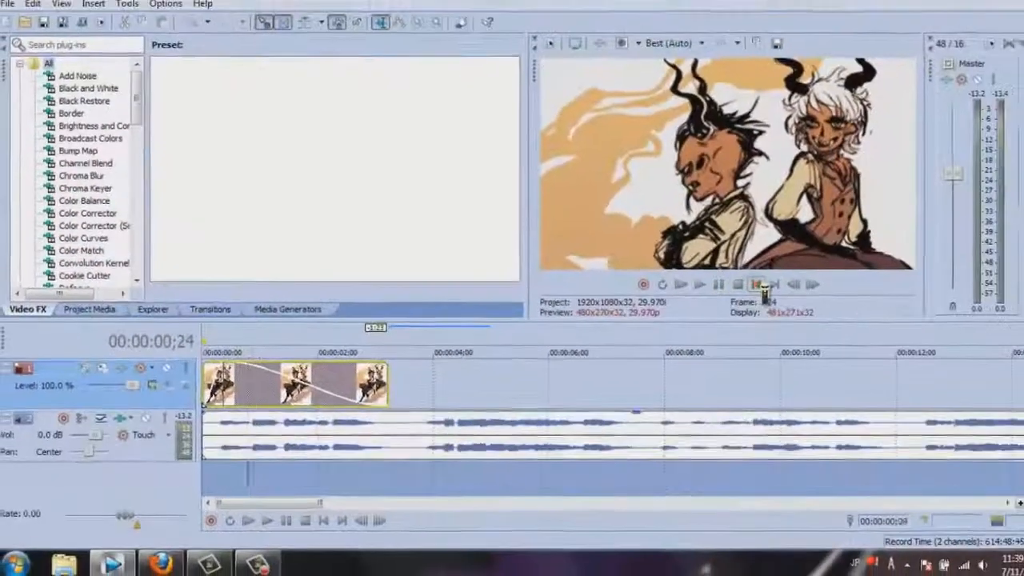
left_click(839, 244)
left_click(840, 244)
left_click(696, 292)
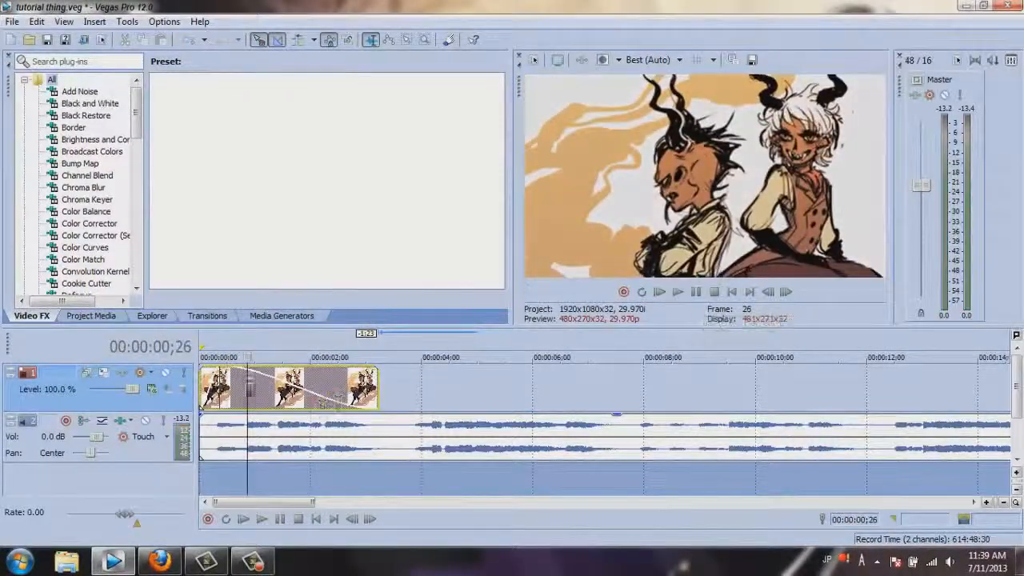
- Apply the Gaussian Blur effect with the Soften preset to the image clip, with the timeline cursor at 00:00:00;11
left_click(220, 377)
left_click_drag(139, 134, 141, 204)
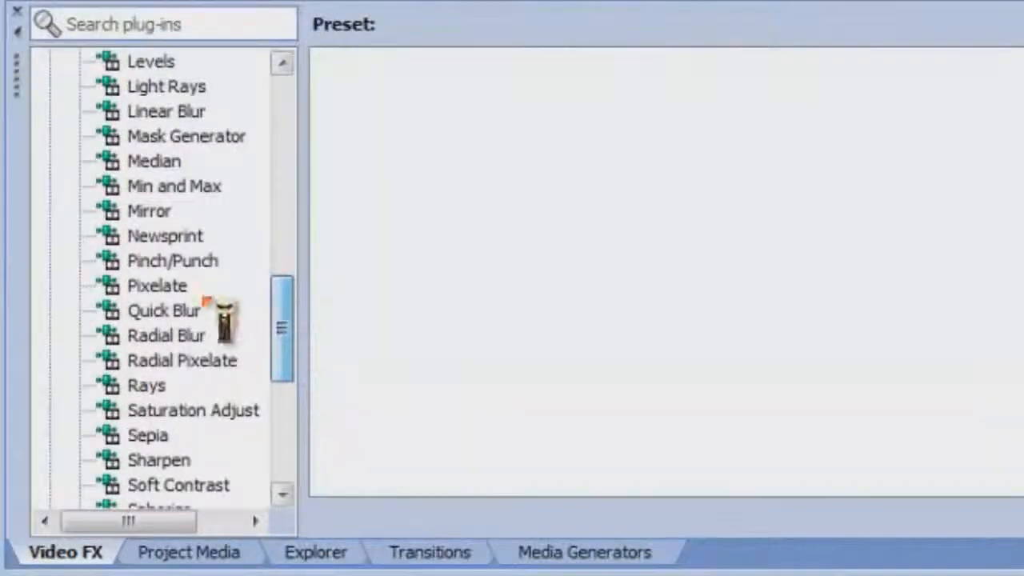
left_click(100, 219)
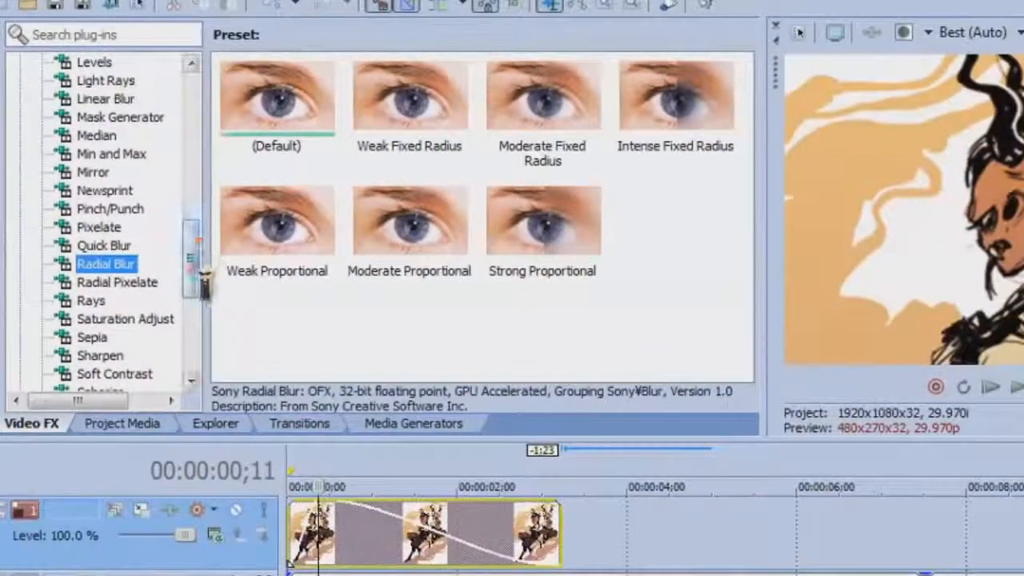
left_click_drag(281, 338, 272, 246)
left_click(113, 209)
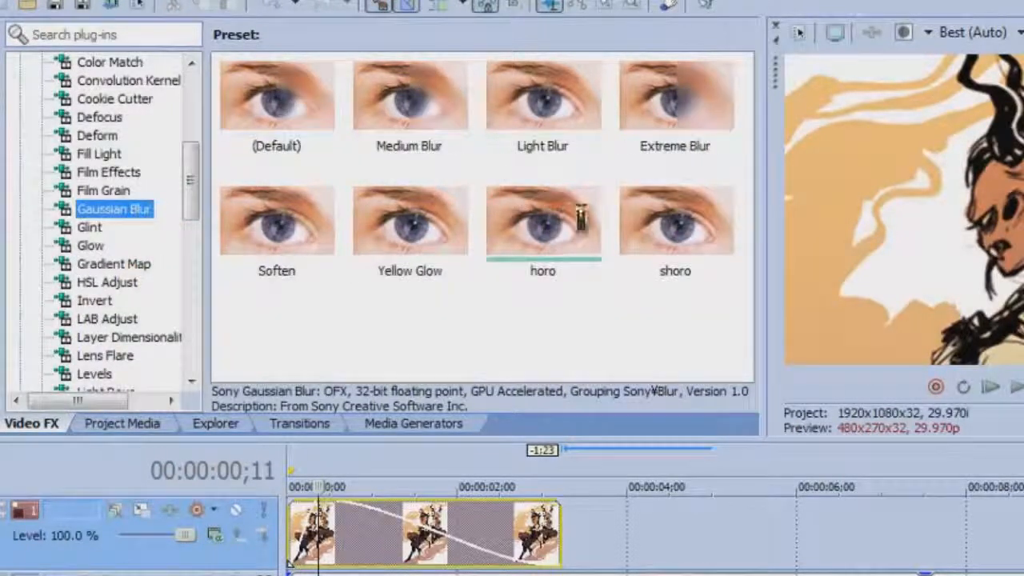
left_click_drag(320, 266, 346, 289)
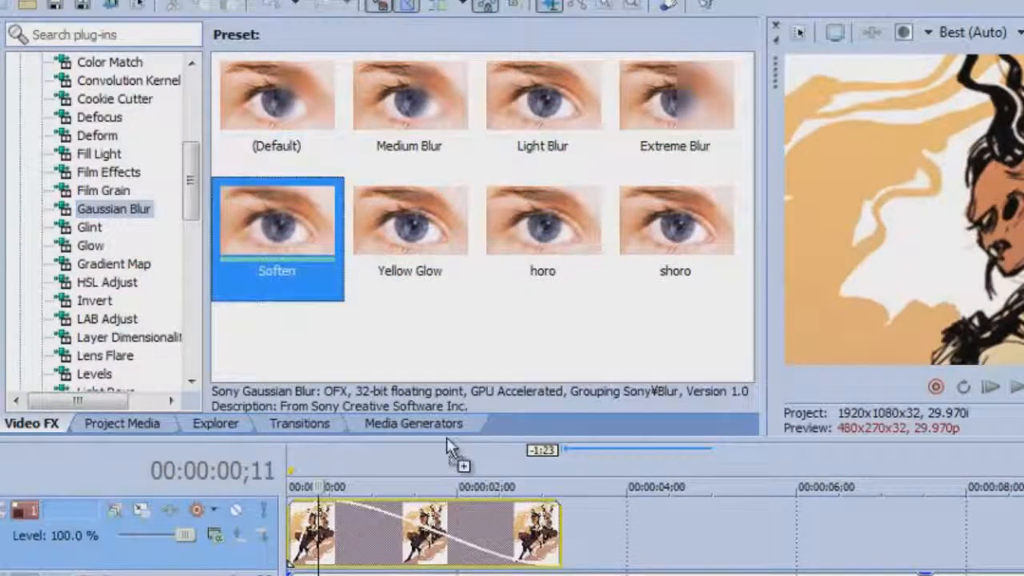
left_click_drag(407, 534, 410, 533)
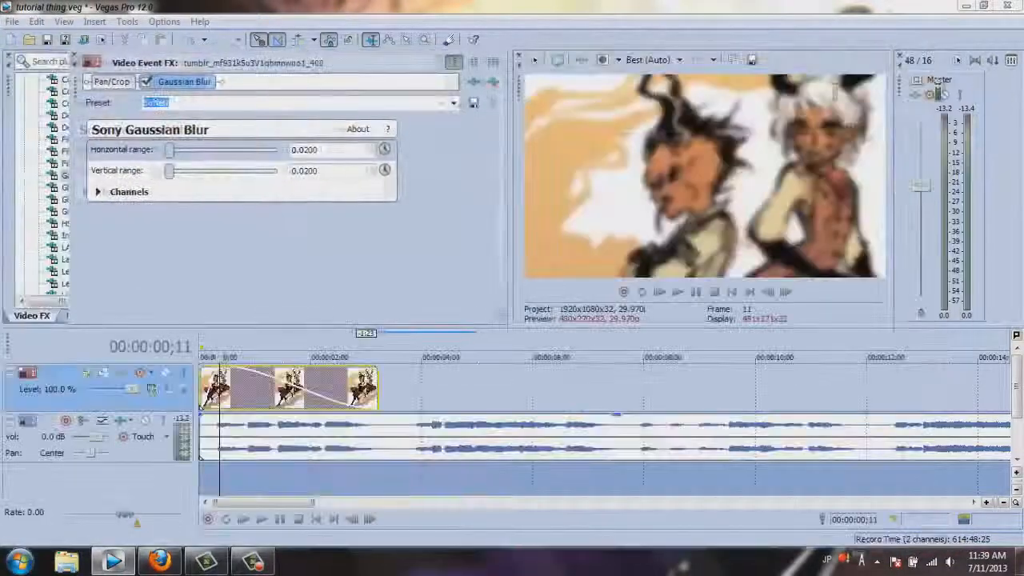
- Uncover the video preview by moving the effect window away, and set the preview quality to Preview (Auto)
left_click_drag(834, 90, 689, 84)
left_click_drag(749, 70, 461, 356)
left_click(650, 60)
left_click(656, 96)
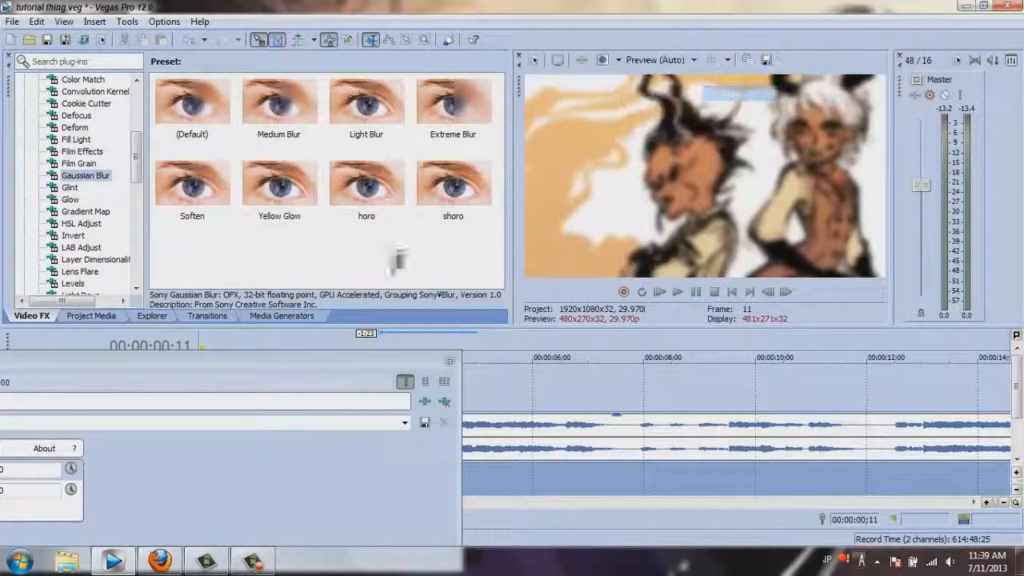
- Animate the Gaussian Blur's horizontal and vertical range from 0.0200 at the clip's start to 0.0000 at 00:00:01;00
left_click_drag(292, 368, 604, 205)
left_click_drag(774, 249, 422, 266)
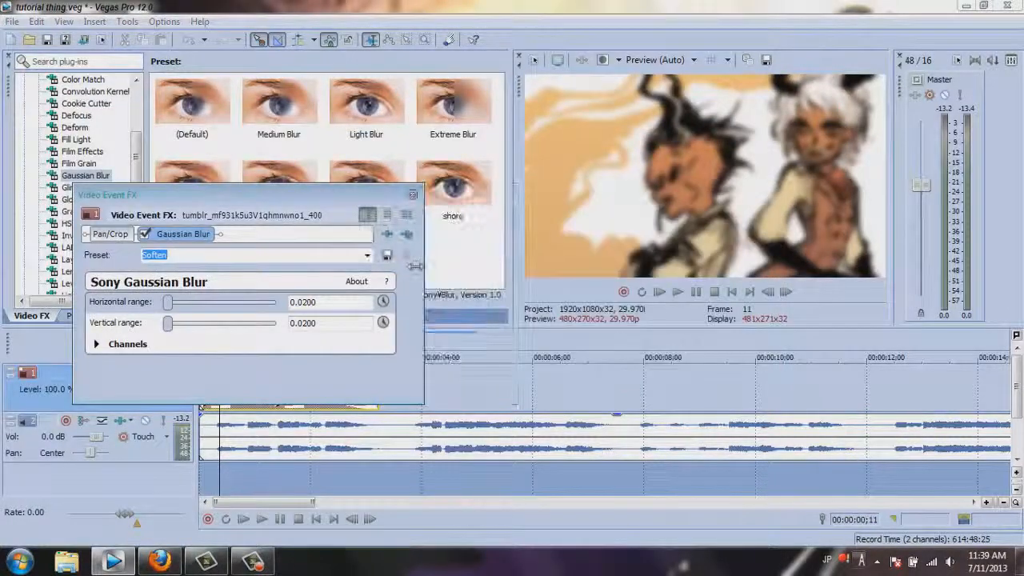
left_click(383, 301)
left_click_drag(207, 392, 126, 400)
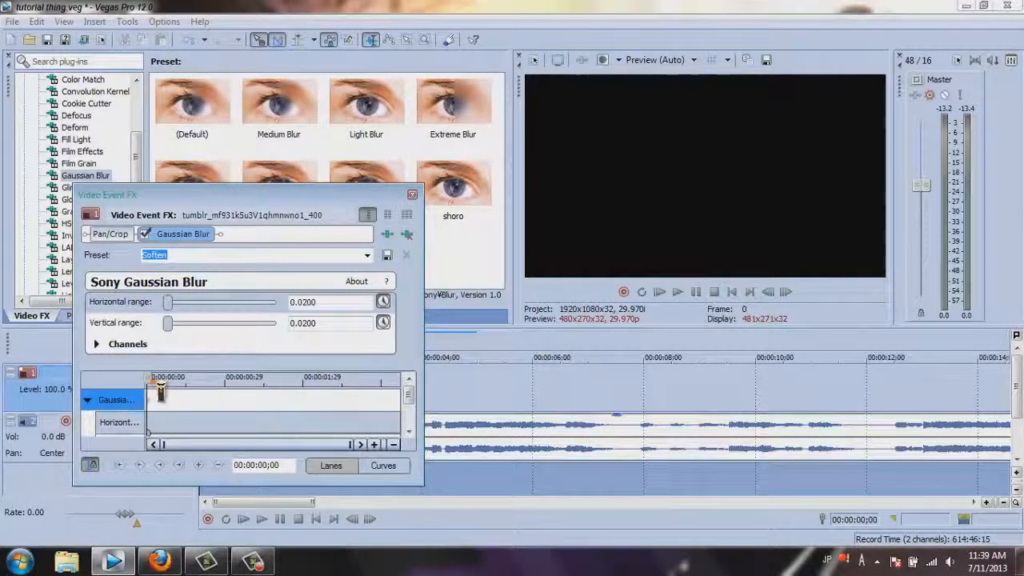
left_click_drag(171, 390, 228, 392)
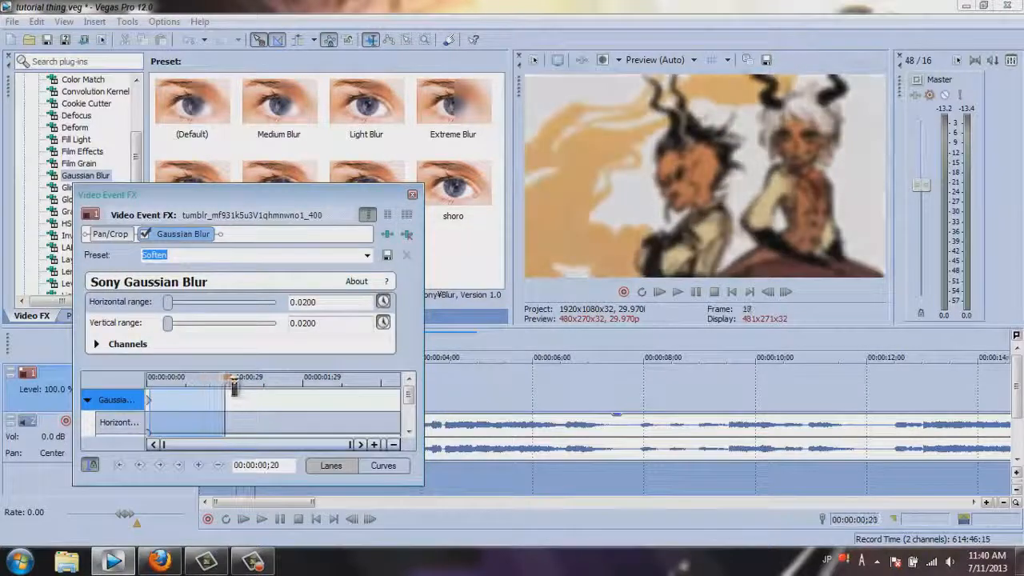
left_click_drag(178, 319, 163, 322)
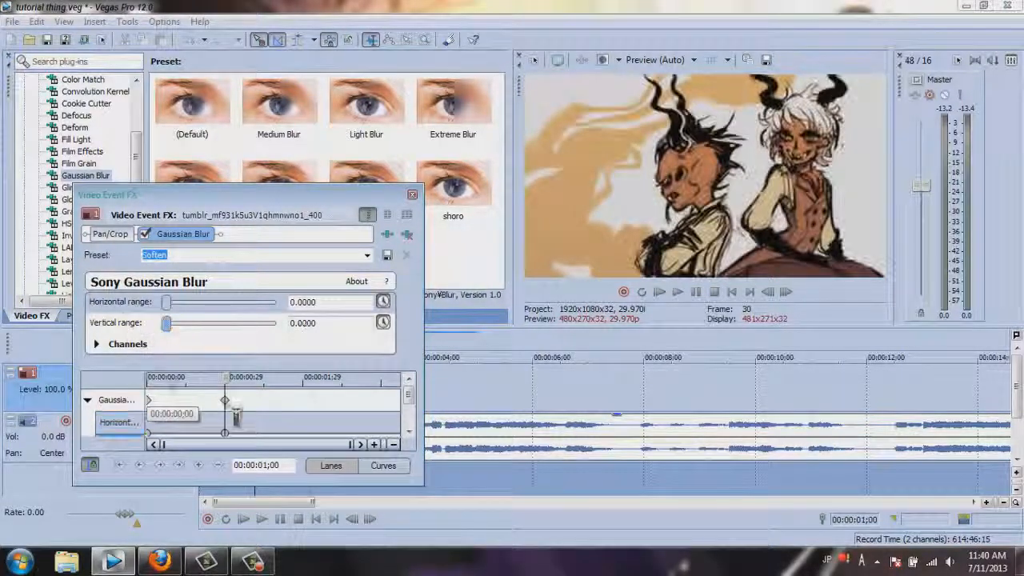
- Move the blur's ending keyframe to about 00:00:01;29 for a slower fade, and scrub through the animation
left_click_drag(231, 401, 85, 400)
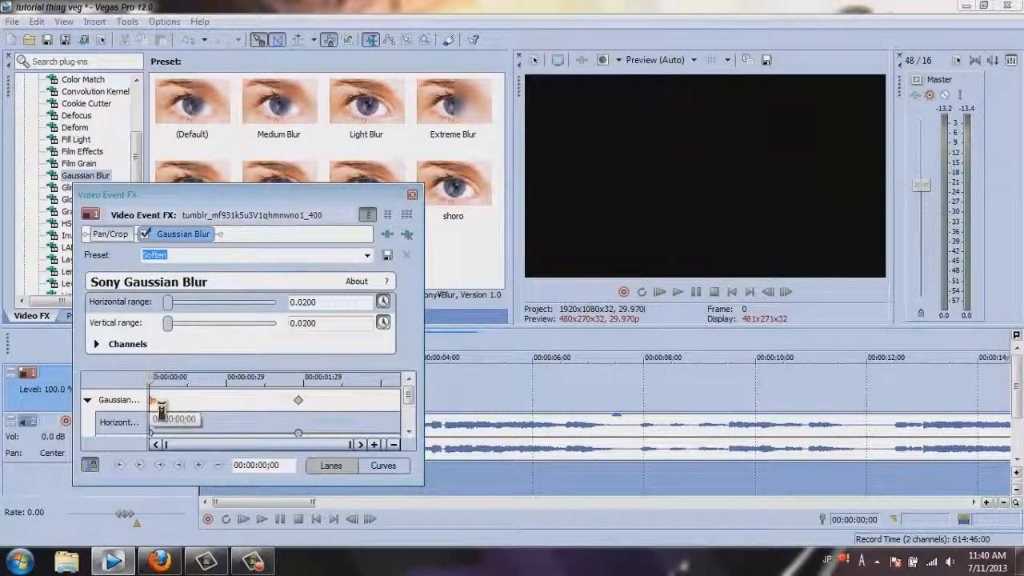
left_click_drag(392, 404, 261, 414)
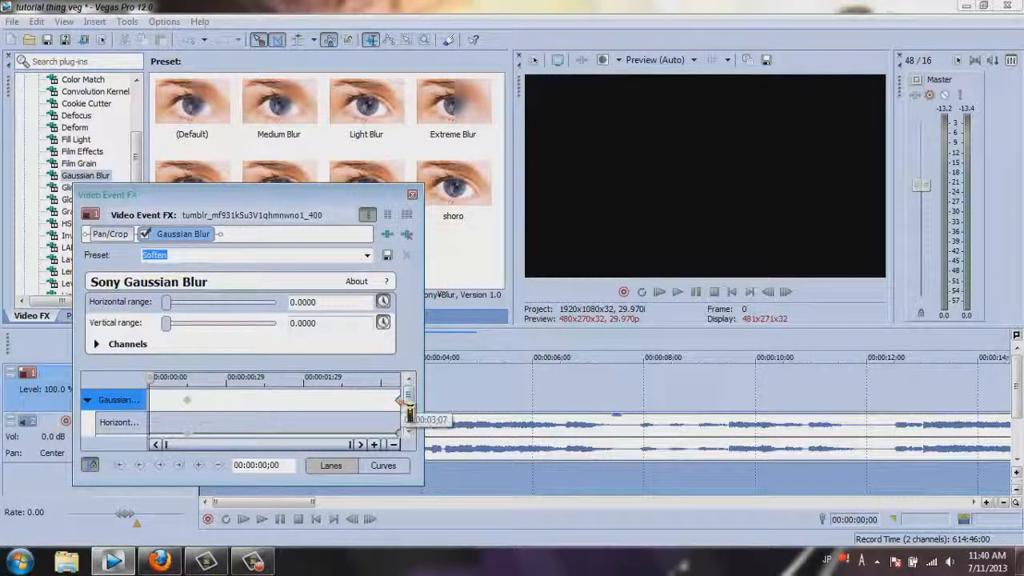
left_click_drag(160, 393, 234, 405)
left_click_drag(341, 402, 303, 407)
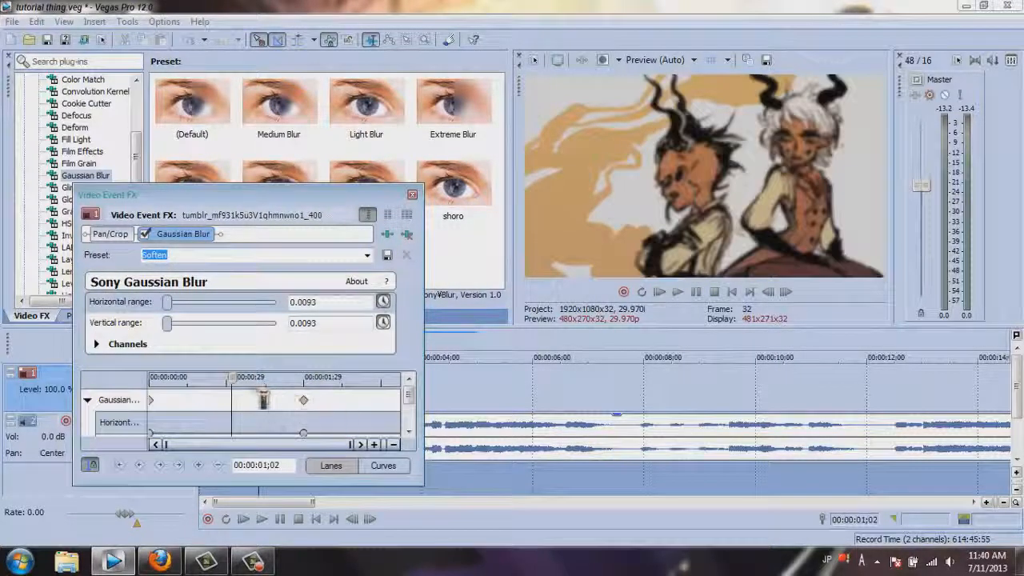
left_click_drag(216, 394, 147, 395)
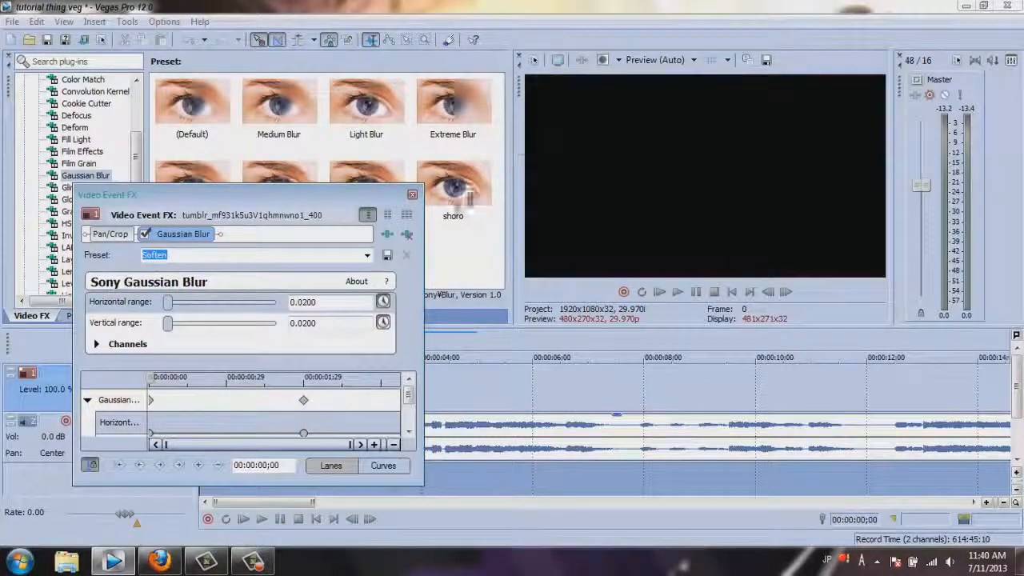
- Close the Gaussian Blur settings and play the clip to review the blur together with the zoom
left_click(412, 195)
left_click(677, 292)
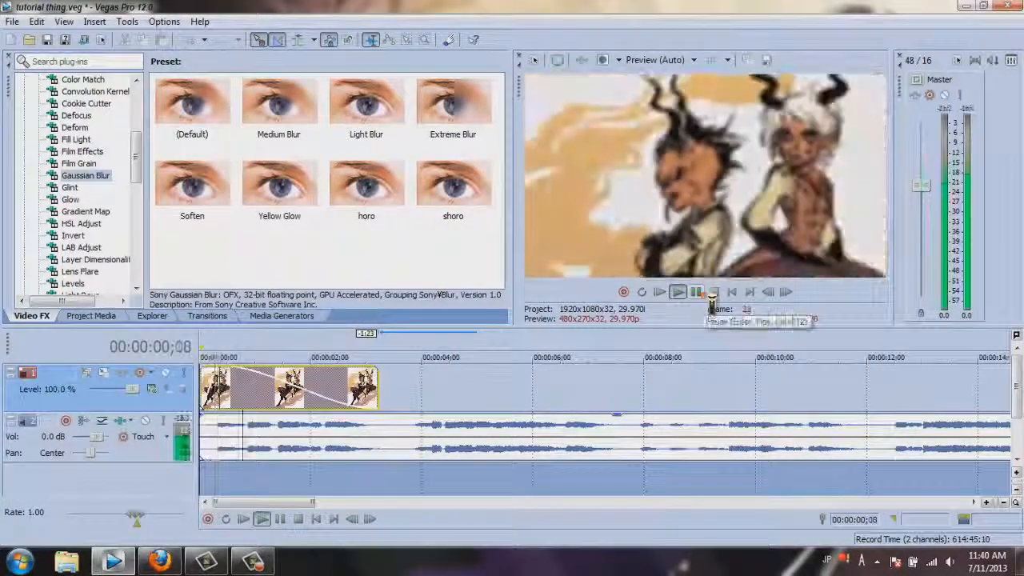
left_click(708, 296)
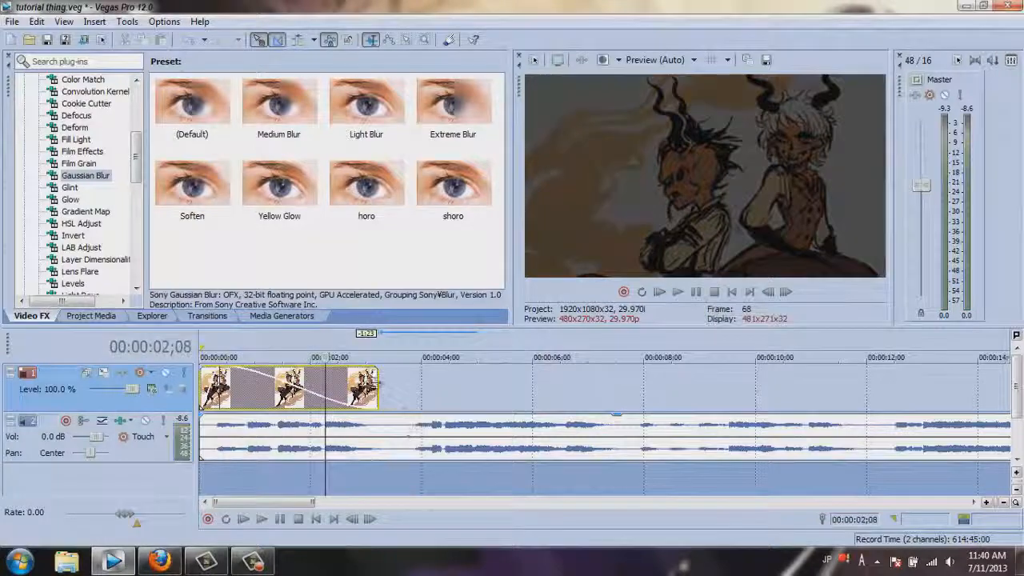
- Import the tumblr_m7wcetEI7B1qedutlo1_500 image from the cherubs folder at the end of the first clip, 00:00:03;07
left_click(379, 390)
left_click(29, 40)
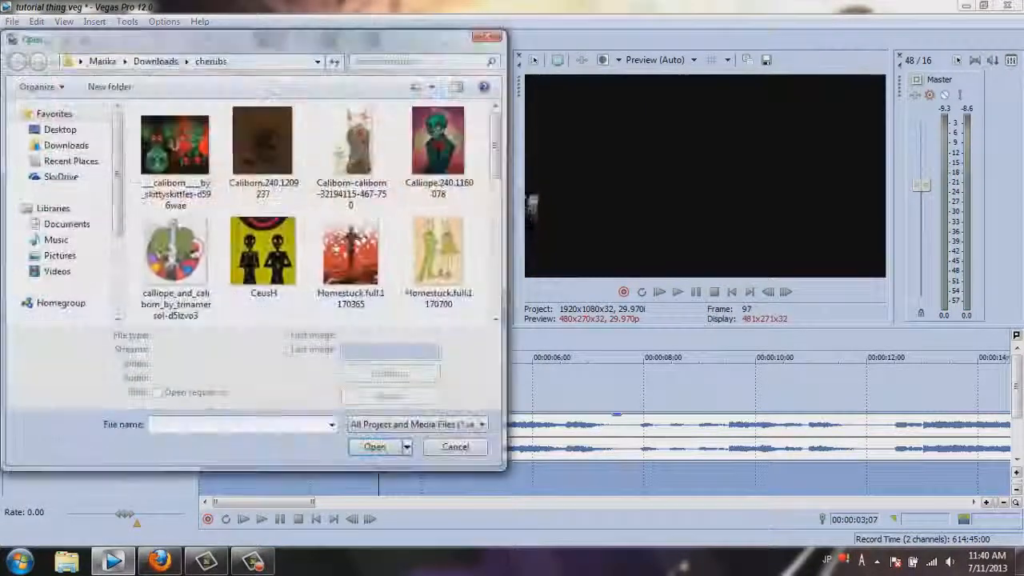
scroll(472, 291, "down", 5)
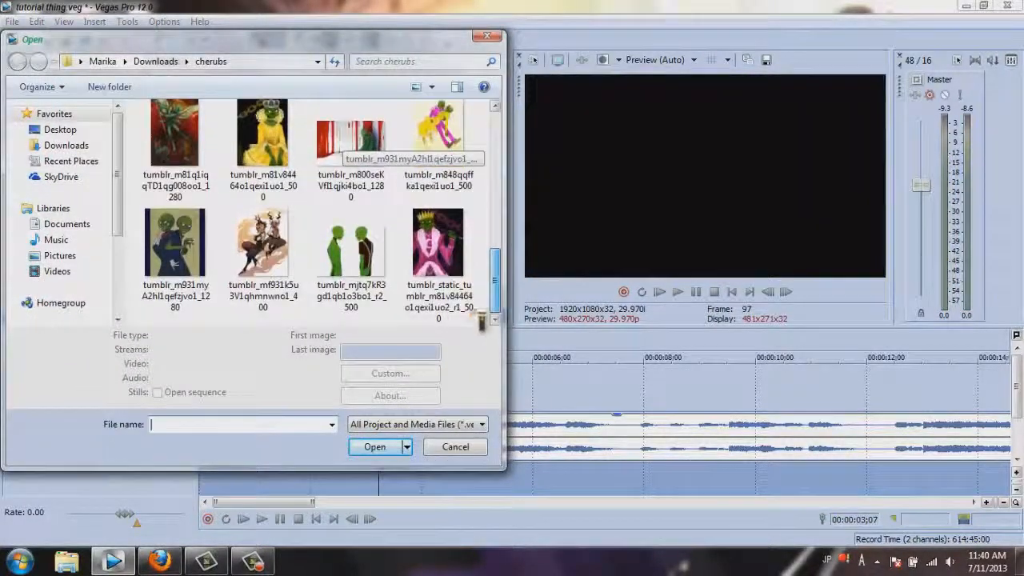
scroll(496, 272, "up", 5)
scroll(496, 252, "up", 3)
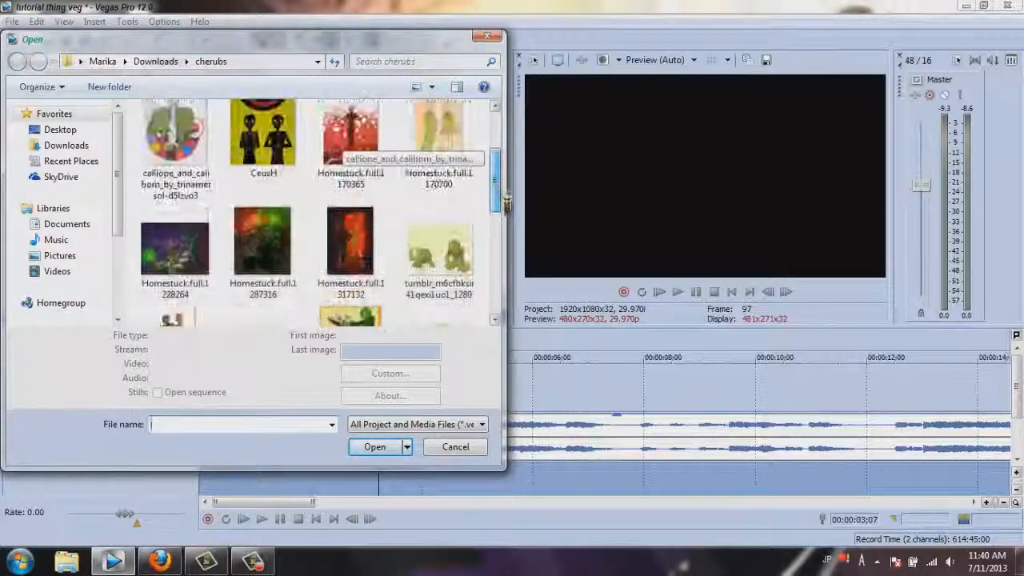
double_click(175, 252)
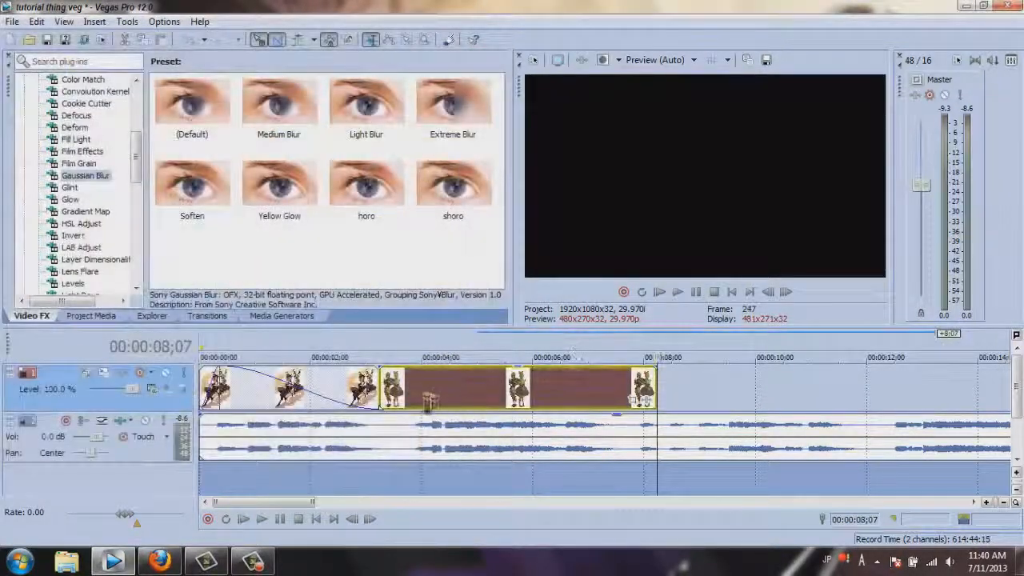
- Start the new clip at about 00:00:03;26, trim one second off its end, and give it a one-second fade-in and a long fade-out
left_click(326, 397)
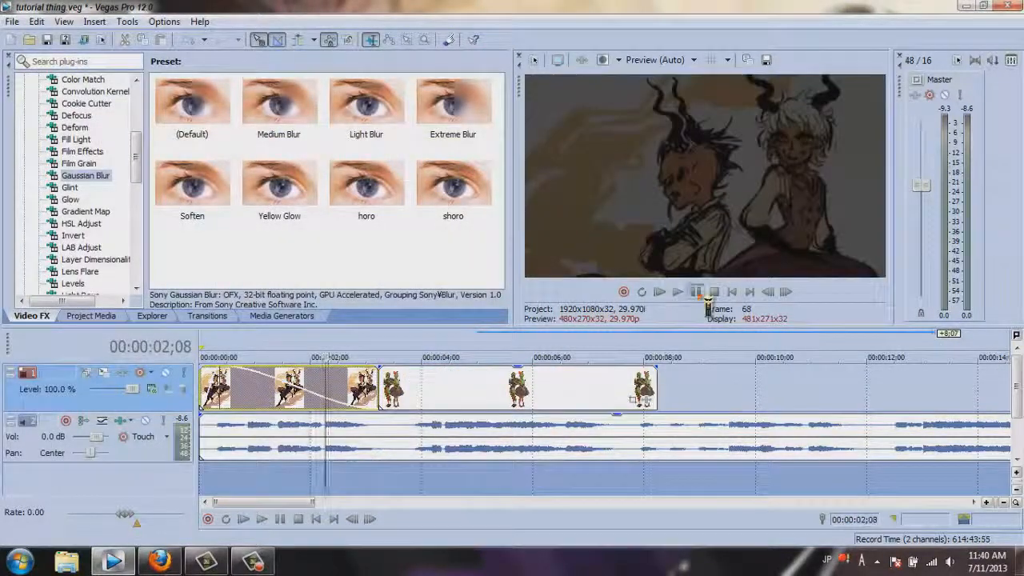
left_click(696, 292)
mouse_move(637, 399)
left_mouse_down()
mouse_move(415, 369)
mouse_move(472, 370)
left_mouse_up()
left_click(697, 293)
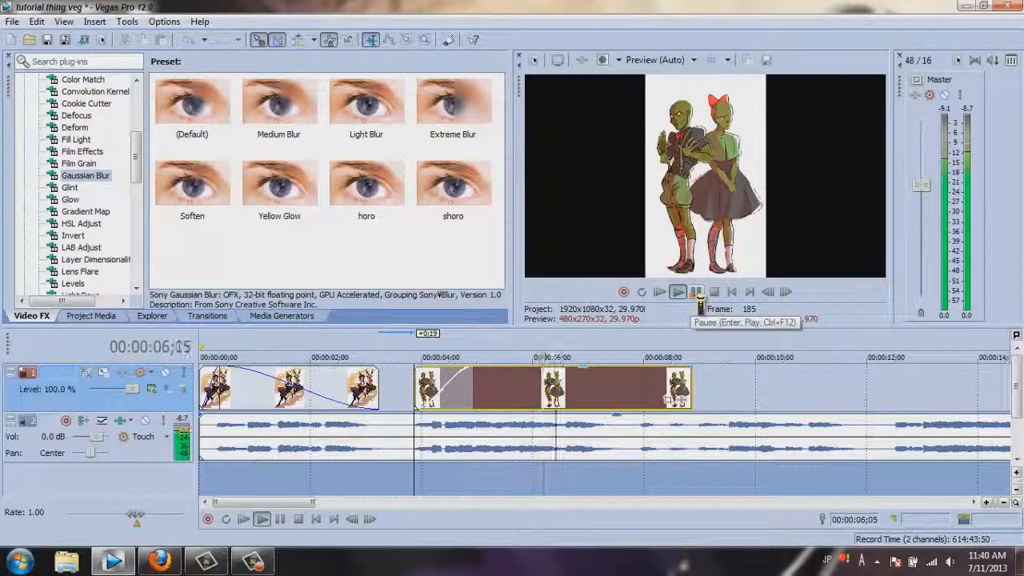
left_click(697, 293)
left_click_drag(690, 381, 632, 398)
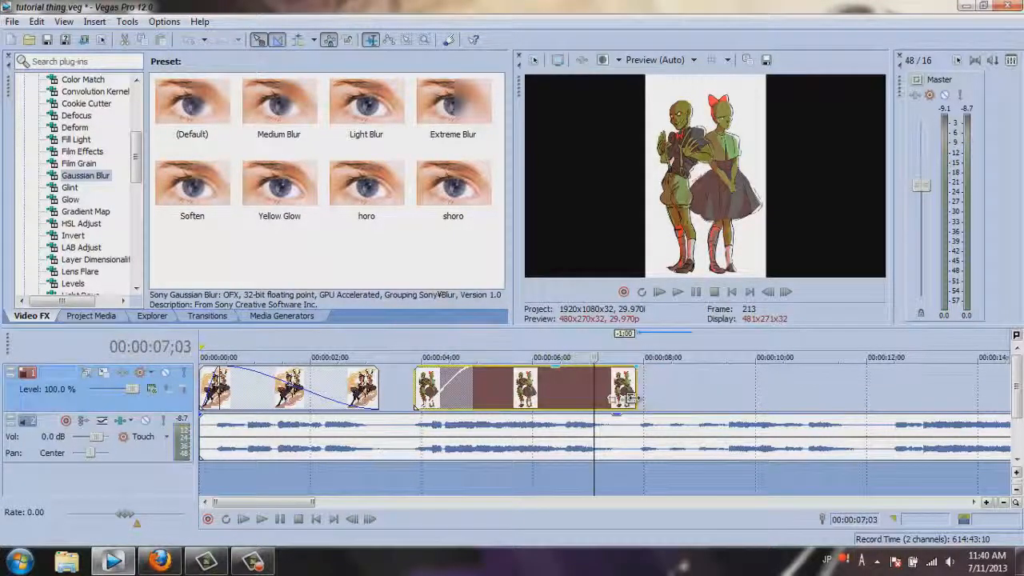
left_click(491, 388)
- Open the second clip's Event Pan/Crop and crop it to 447.0 by 251.4, centred at 223.5, 183.2 on the characters' upper bodies
right_click(491, 388)
left_click(556, 152)
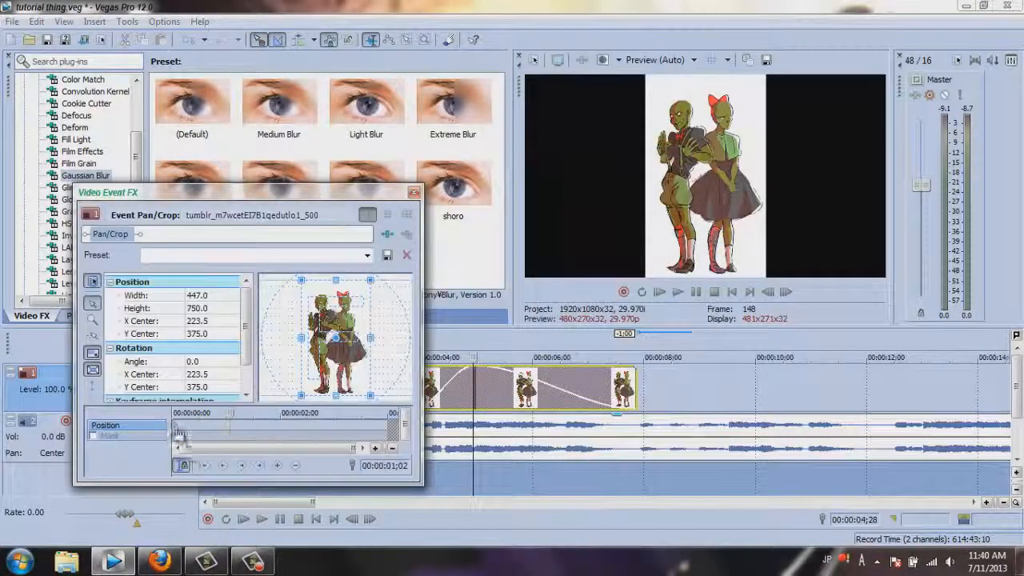
left_click(178, 432)
left_click(412, 417)
scroll(356, 351, "up", 2)
left_click_drag(354, 350, 353, 308)
scroll(336, 352, "down", 2)
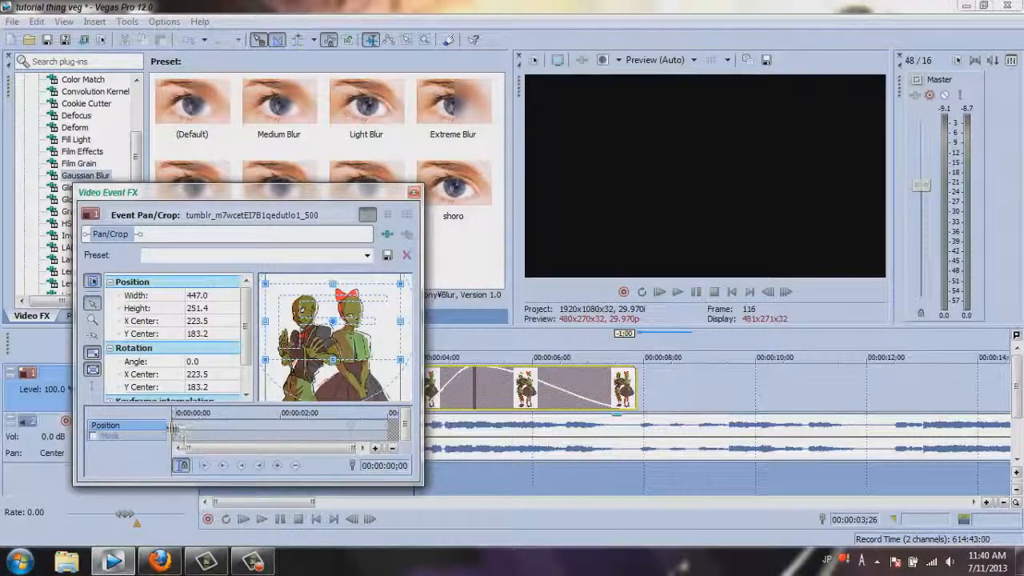
- Keyframe the crop to zoom out from 137.1 by 77.1 at the clip's start to a wide framing at about 00:00:00;24, continuing to the end
left_click(212, 437)
scroll(304, 435, "up", 1)
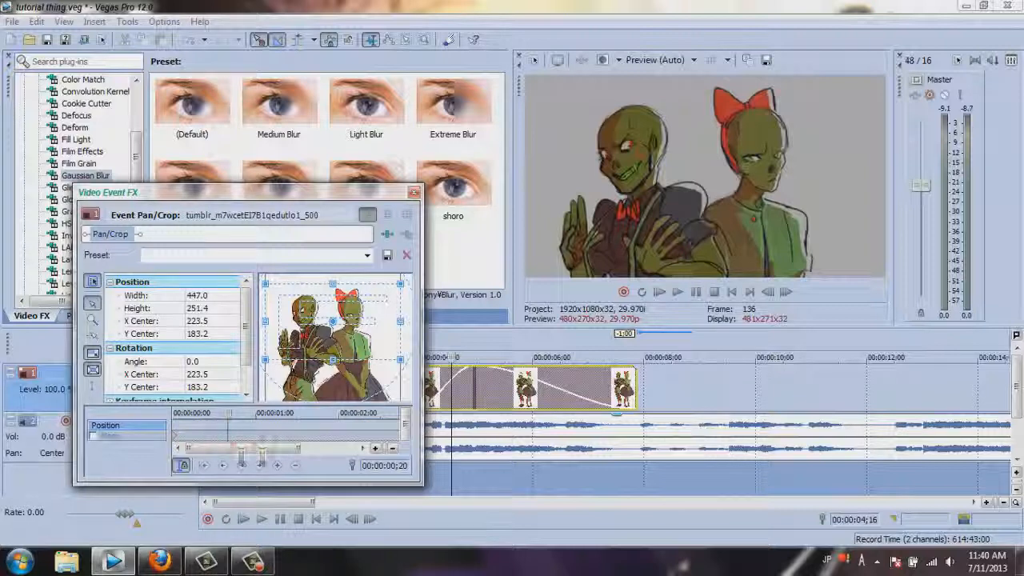
left_click(244, 435)
mouse_move(340, 360)
left_mouse_down()
mouse_move(340, 342)
mouse_move(342, 367)
left_mouse_up()
left_click_drag(226, 432, 127, 392)
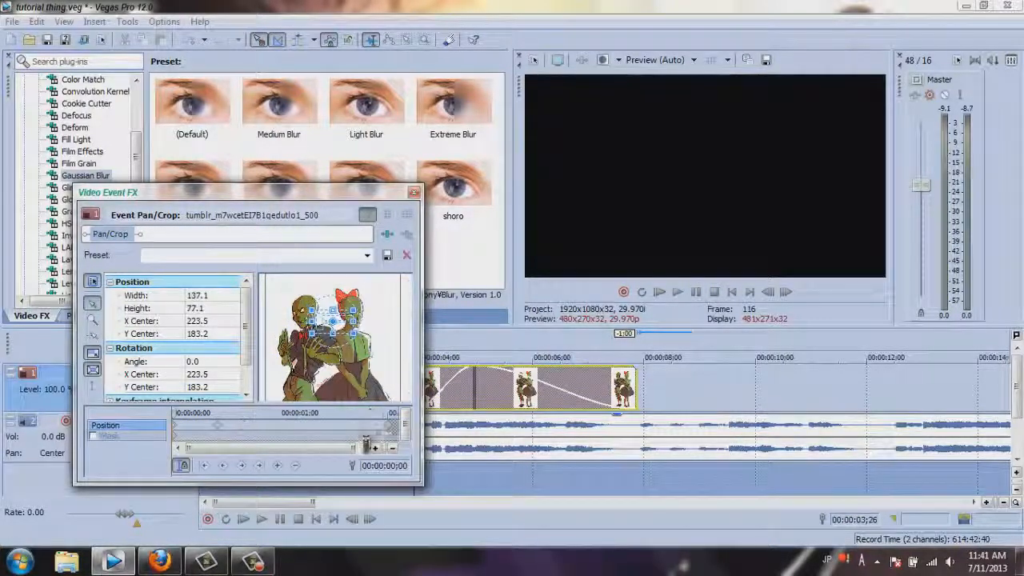
left_click_drag(397, 425, 138, 437)
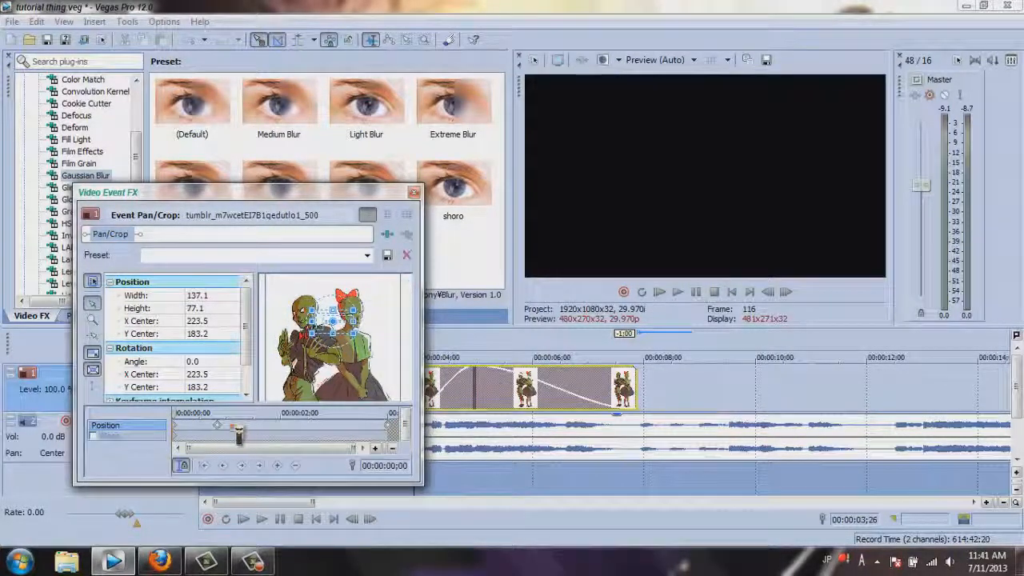
- Set the middle crop keyframe's interpolation to Smooth, close the Pan/Crop settings and play the second clip
right_click(218, 425)
left_click(262, 386)
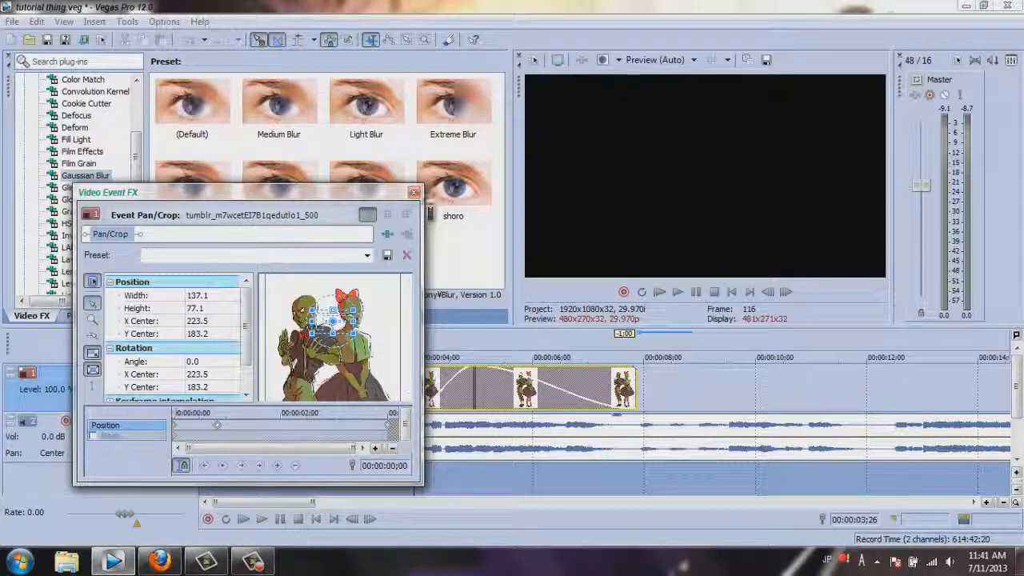
left_click(414, 193)
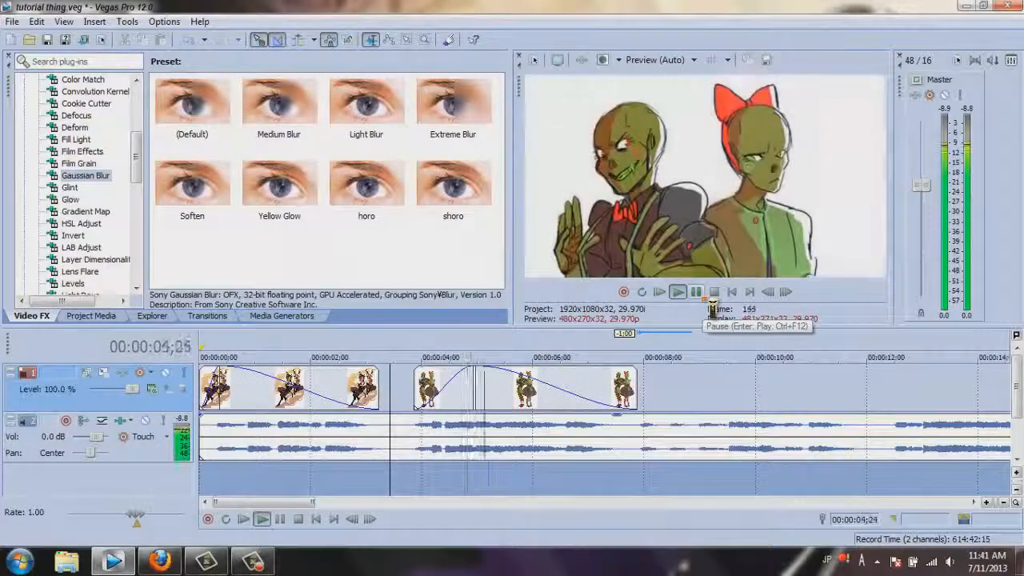
left_click(474, 391)
- Reopen the second clip's Pan/Crop settings without adding plug-ins, set the middle keyframe to Linear, and play the zoom
right_click(498, 392)
left_click(545, 167)
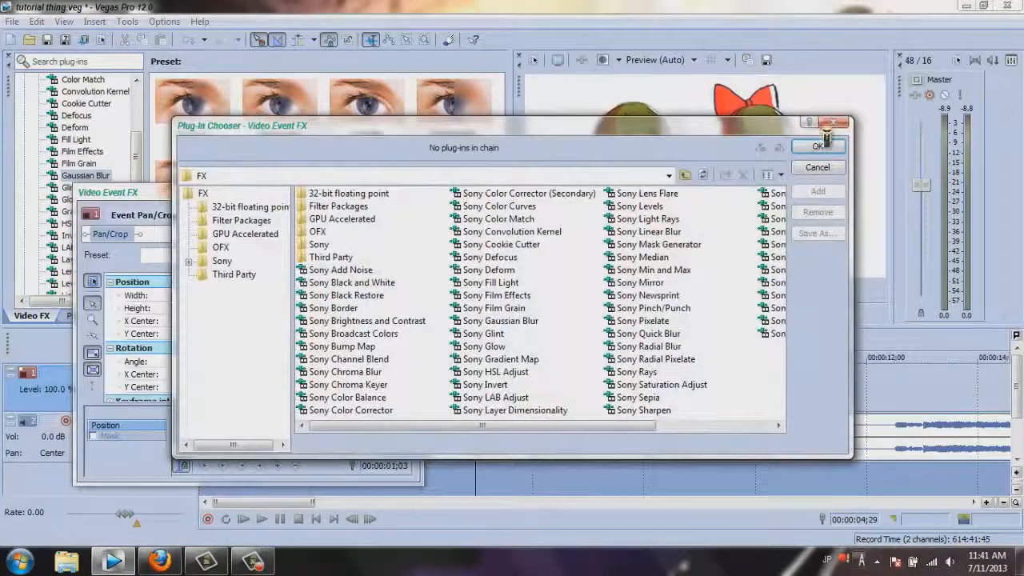
left_click(820, 145)
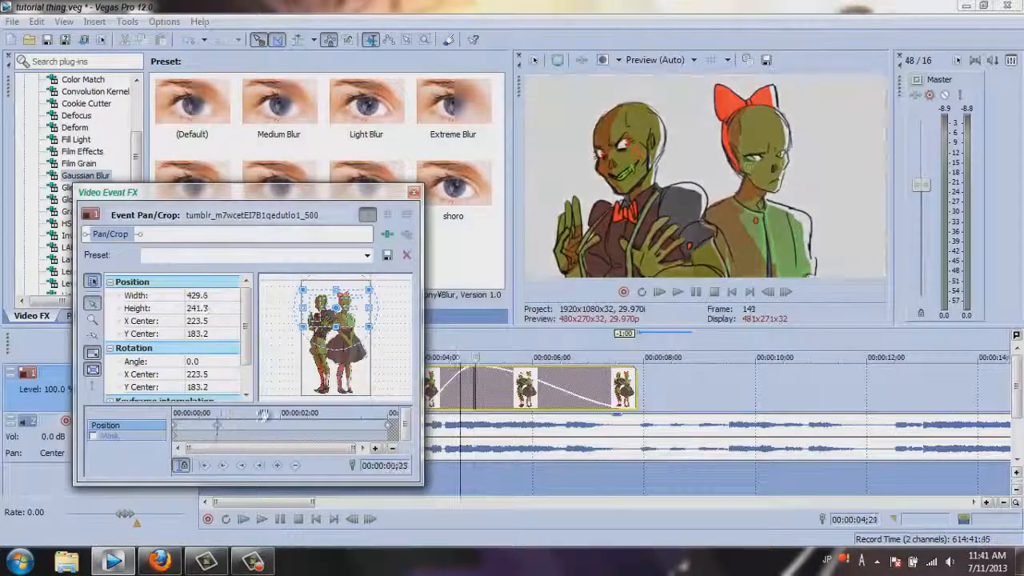
left_click_drag(218, 418, 10, 454)
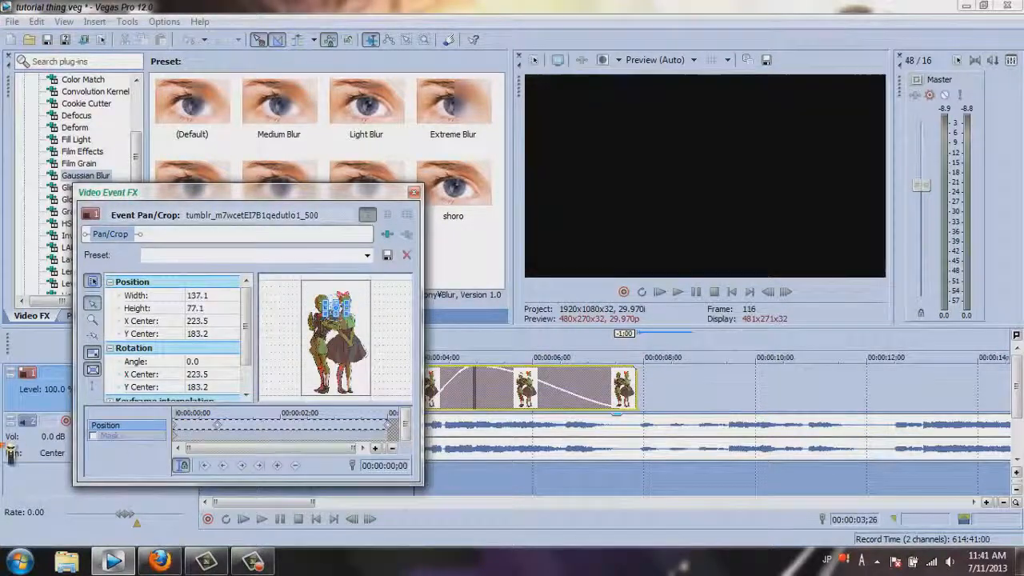
key("Escape")
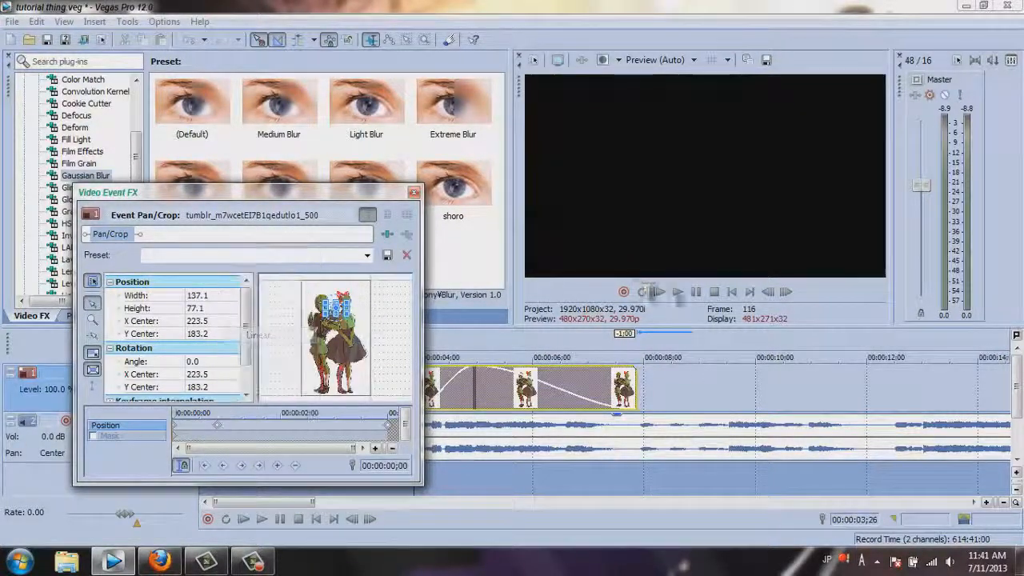
left_click(678, 292)
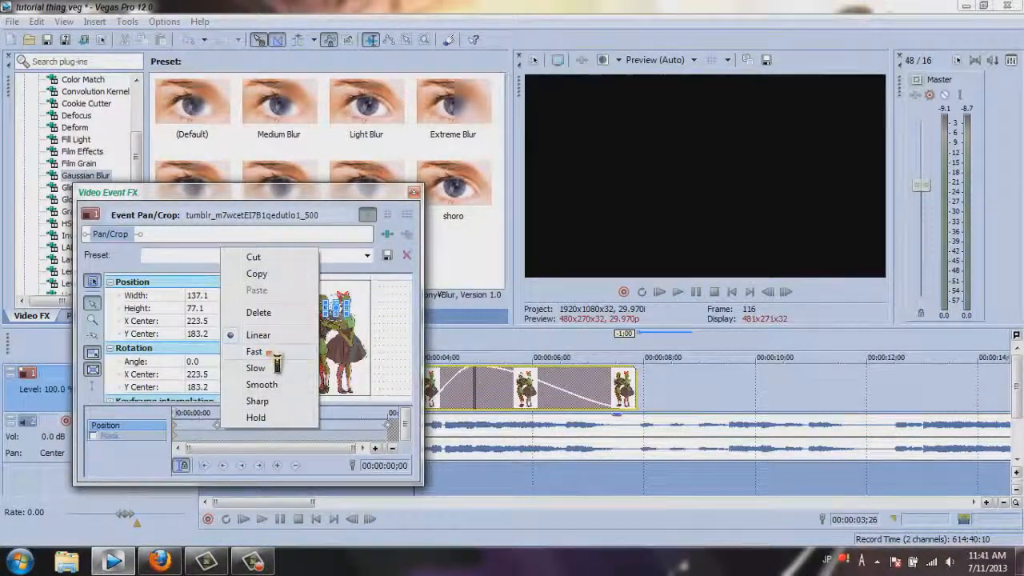
- Try Fast and Slow interpolation on the second clip's crop keyframes, playing the zoom to compare
left_click(702, 299)
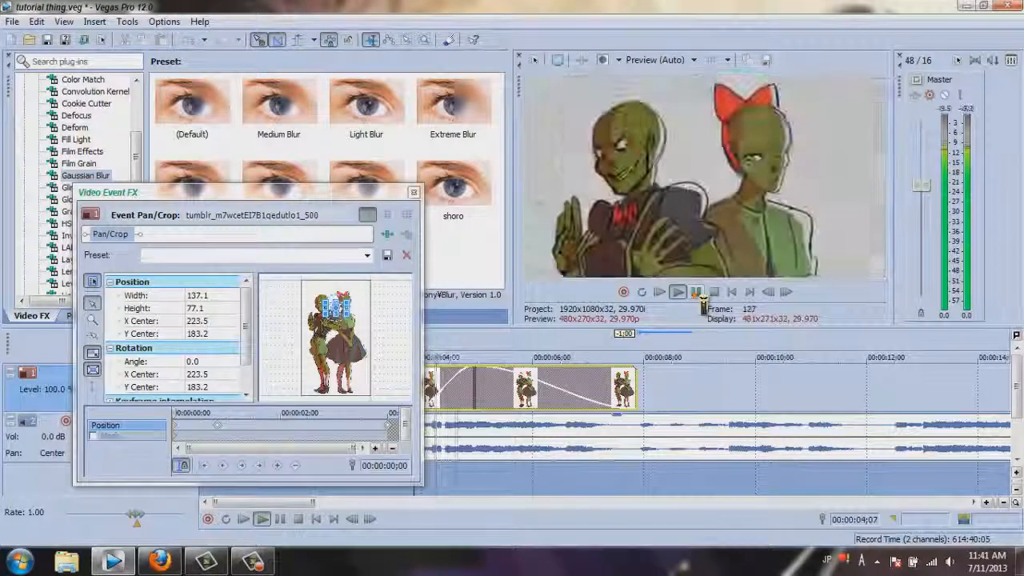
left_click(222, 433)
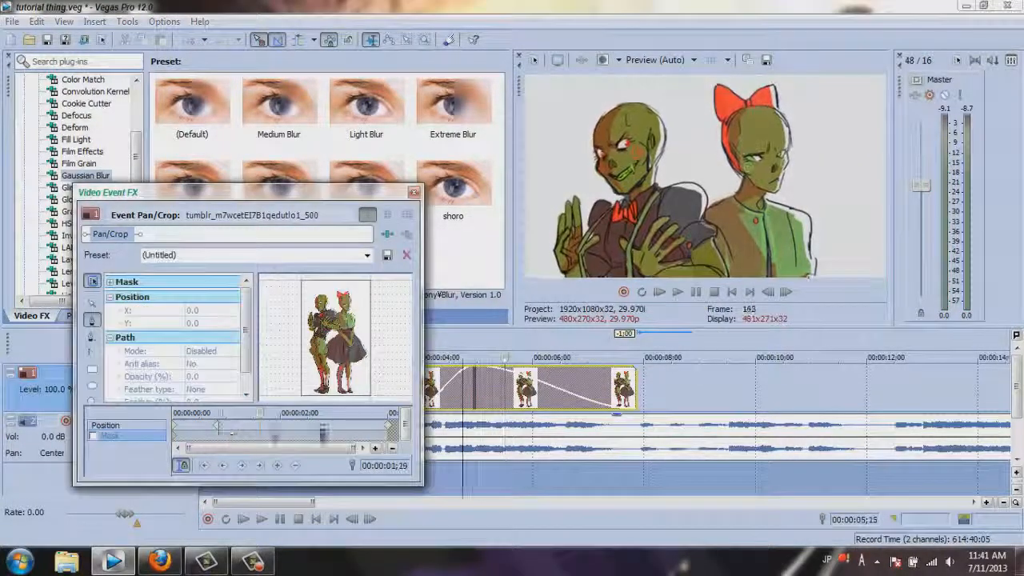
left_click(178, 425)
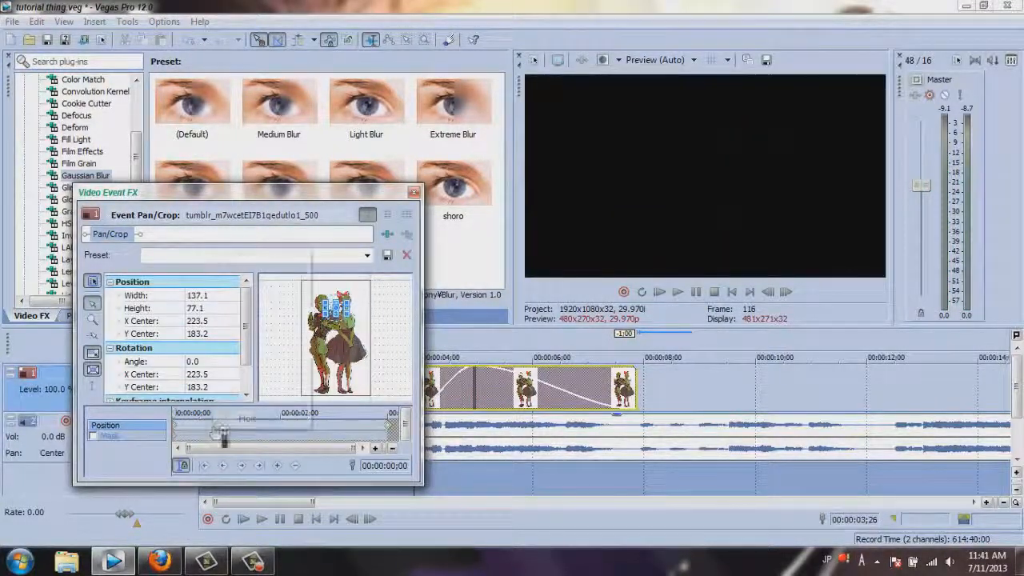
right_click(219, 433)
left_click(261, 369)
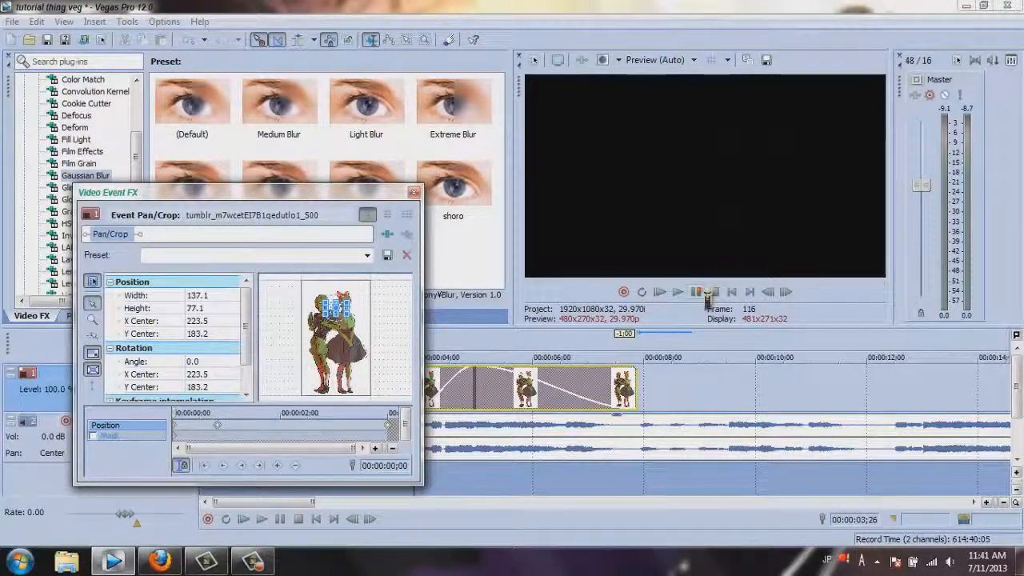
key("space")
key("Return")
- Try Smooth and Sharp interpolation on the crop keyframes, playing the clip after each change
right_click(390, 426)
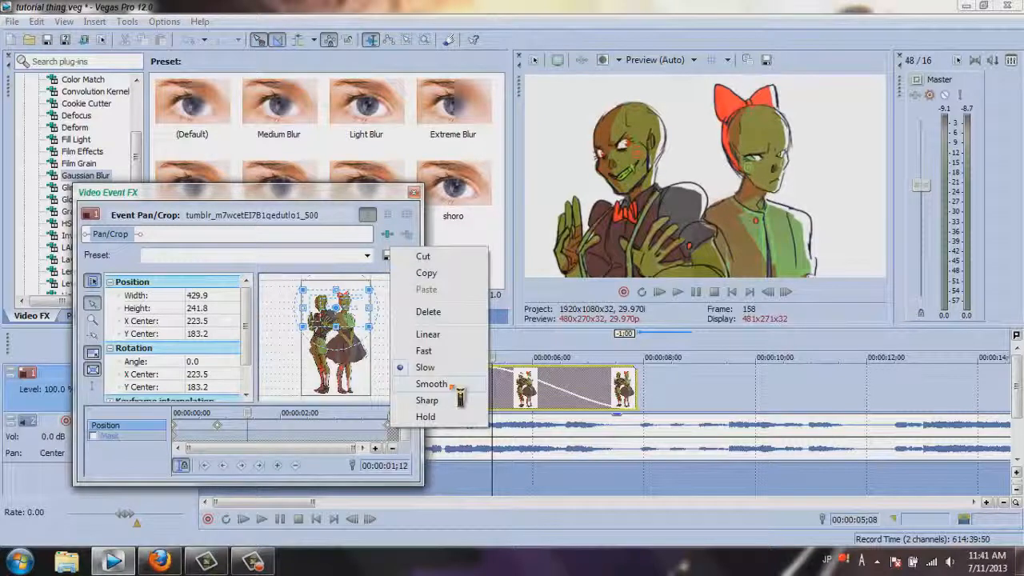
left_click(453, 385)
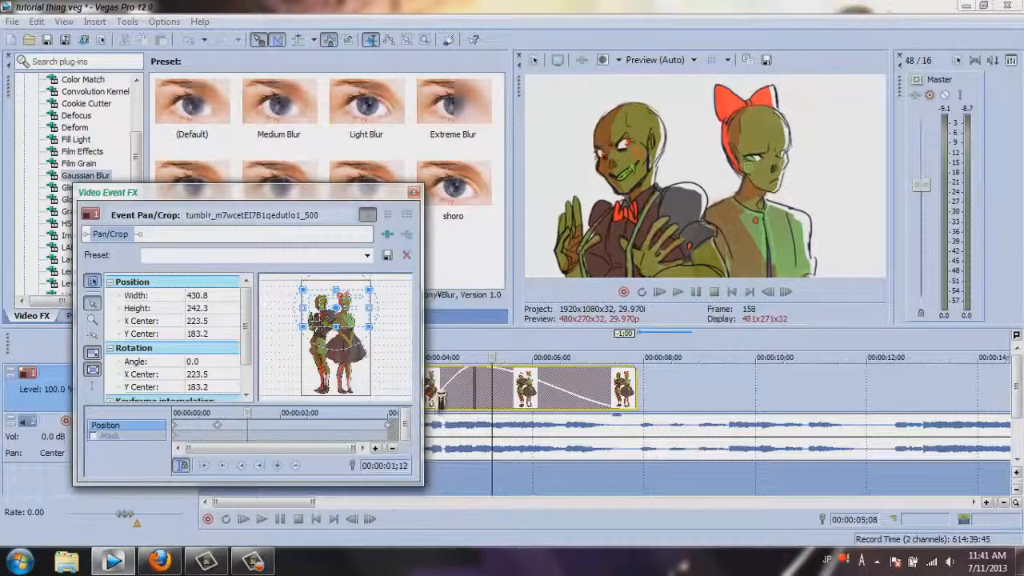
left_click(437, 403)
left_click(696, 292)
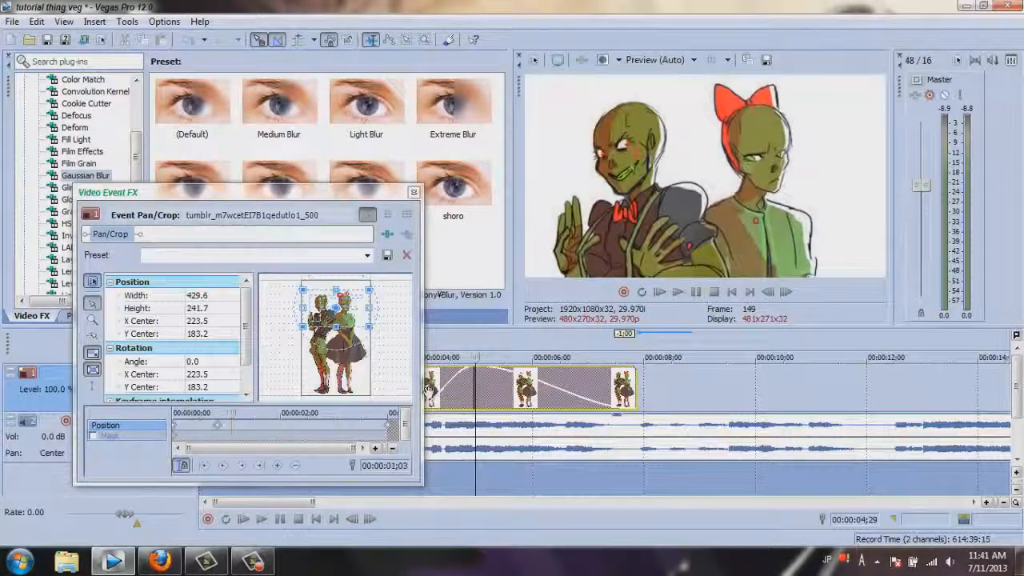
right_click(391, 426)
left_click(448, 418)
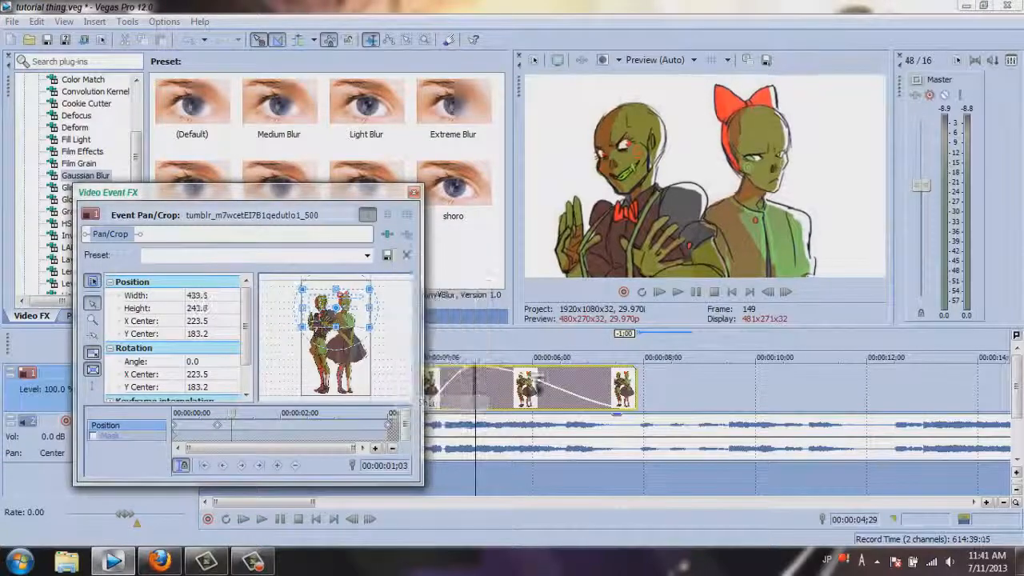
left_click(699, 293)
left_click(699, 293)
- Dock the Event Pan/Crop window as a tab alongside the effects and media windows, and play the second clip from its start
double_click(382, 193)
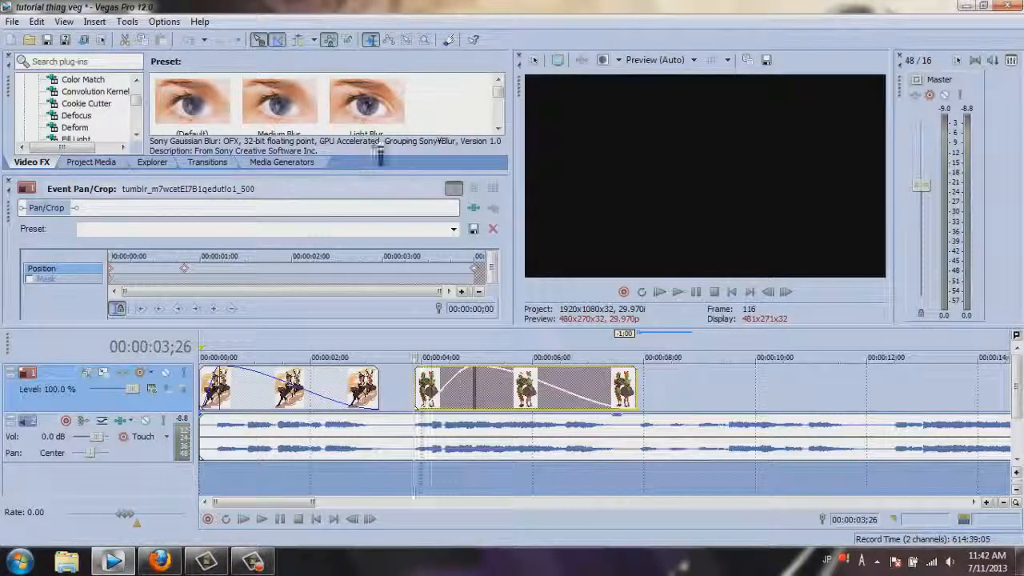
left_click_drag(21, 213, 36, 136)
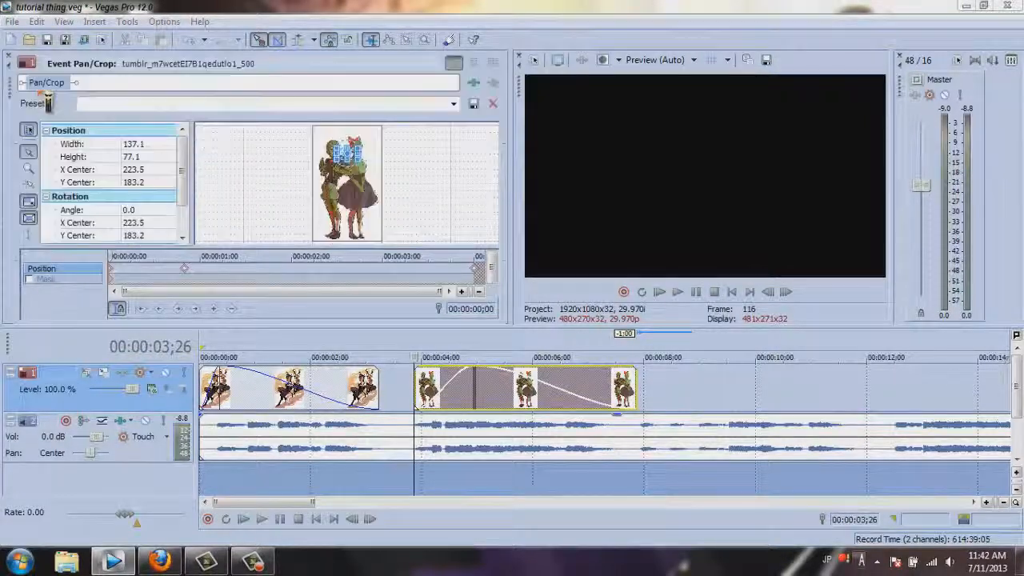
left_click(677, 292)
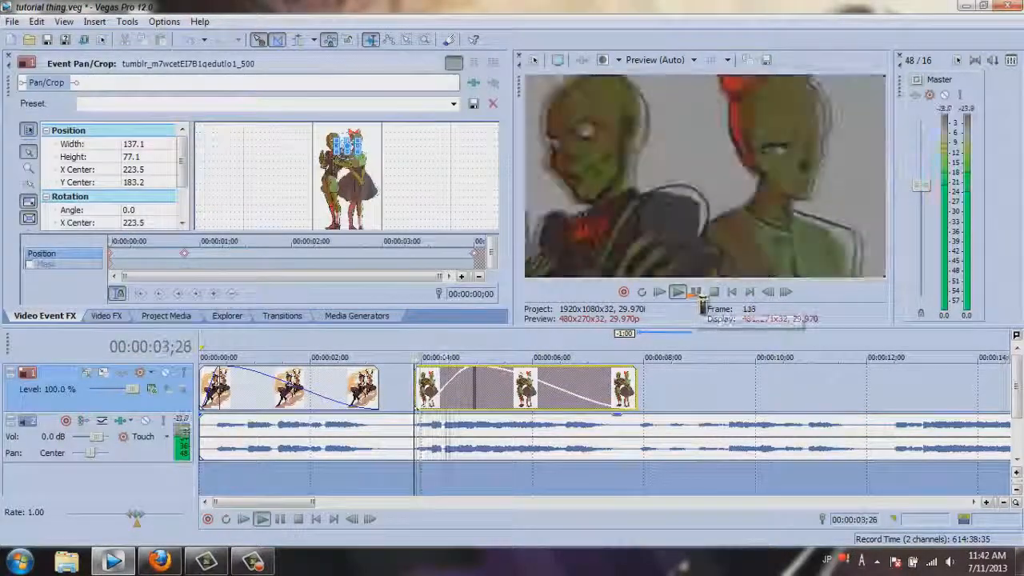
left_click(405, 358)
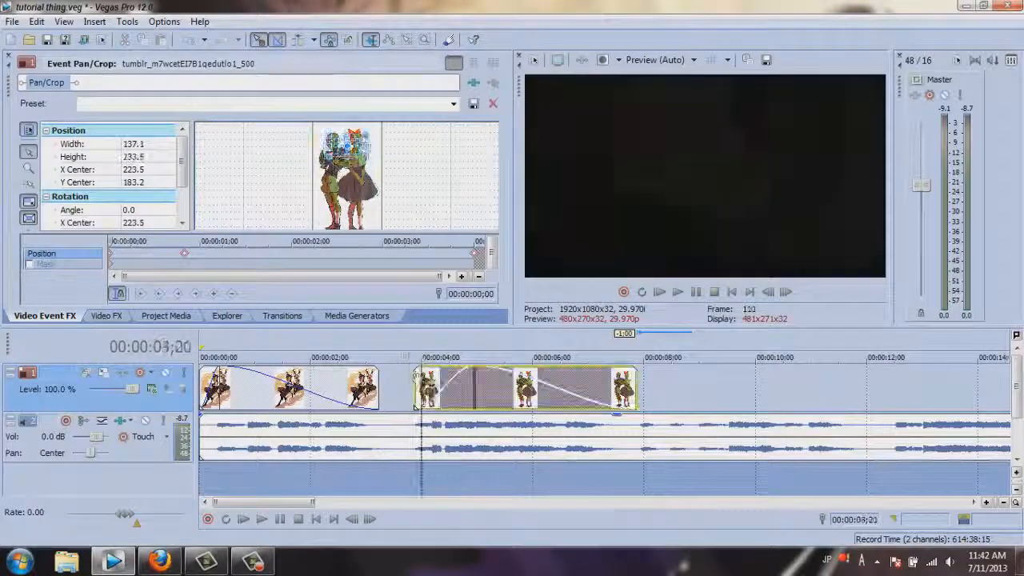
- Set the middle crop keyframe's interpolation to Hold and play the clip to review the jump between framings
right_click(186, 256)
left_click(228, 425)
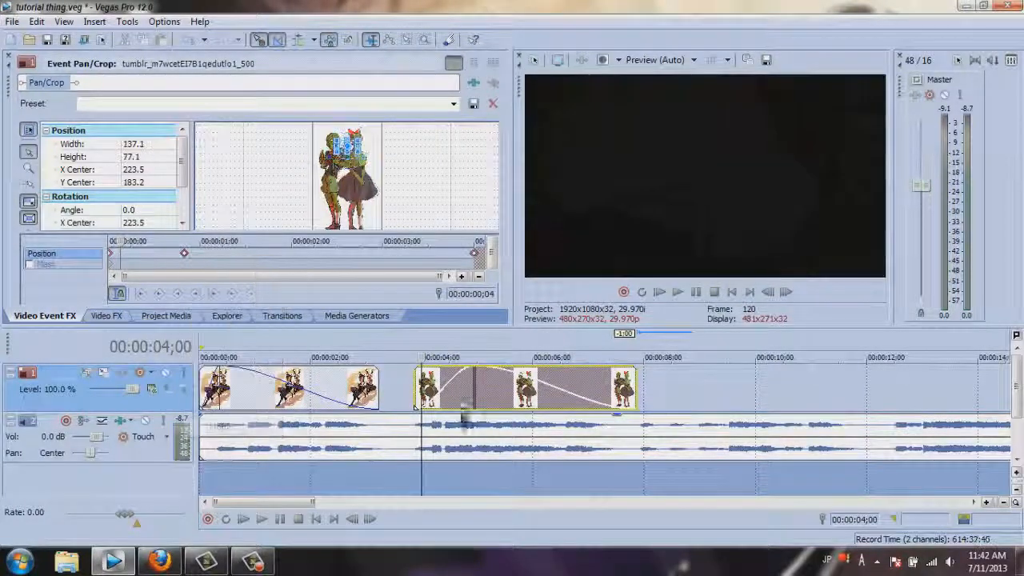
key("space")
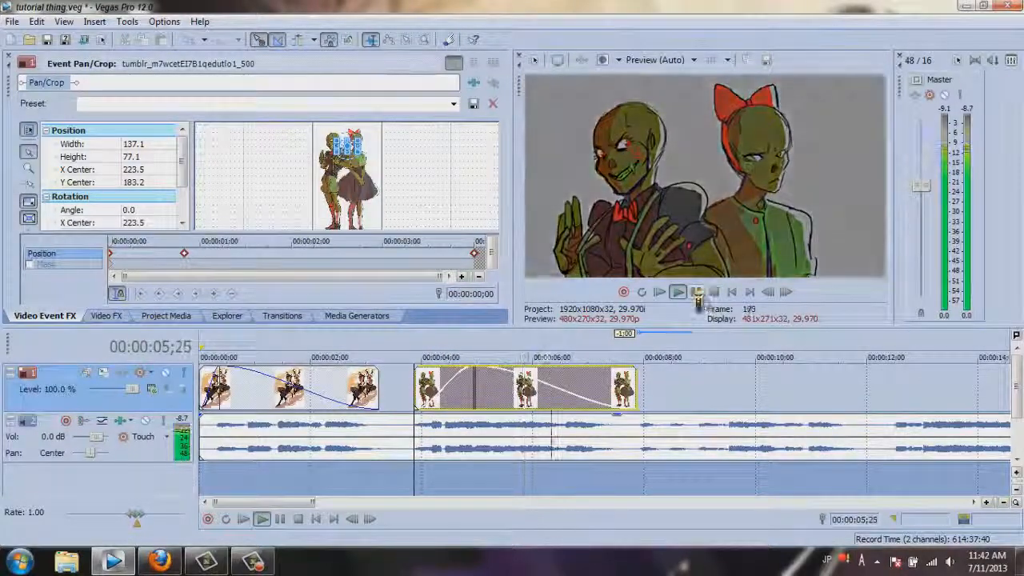
left_click(685, 293)
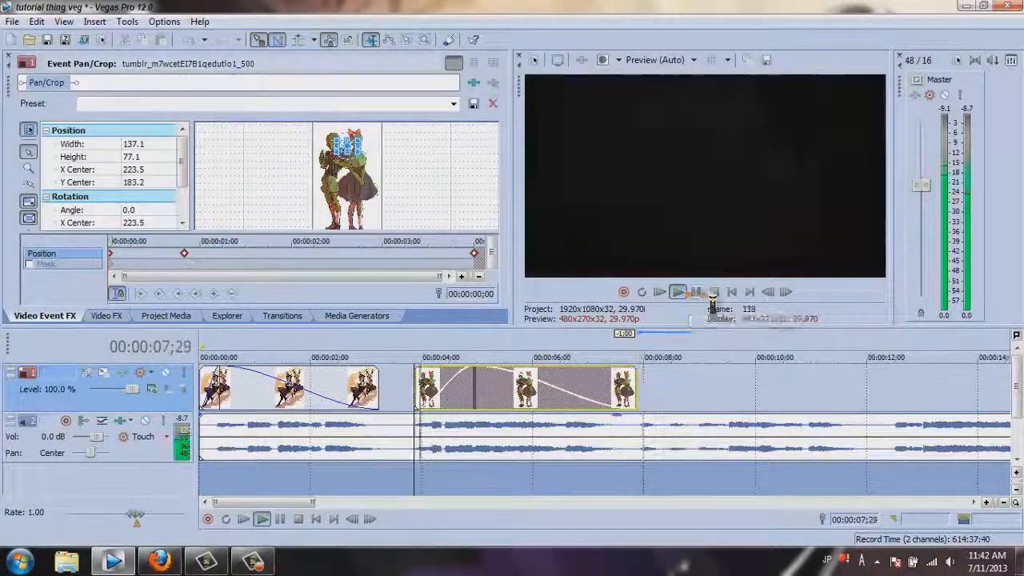
left_click(700, 293)
- Set the middle crop keyframe's interpolation to Smooth, close the Event Pan/Crop window, and play the second clip from its start
right_click(187, 258)
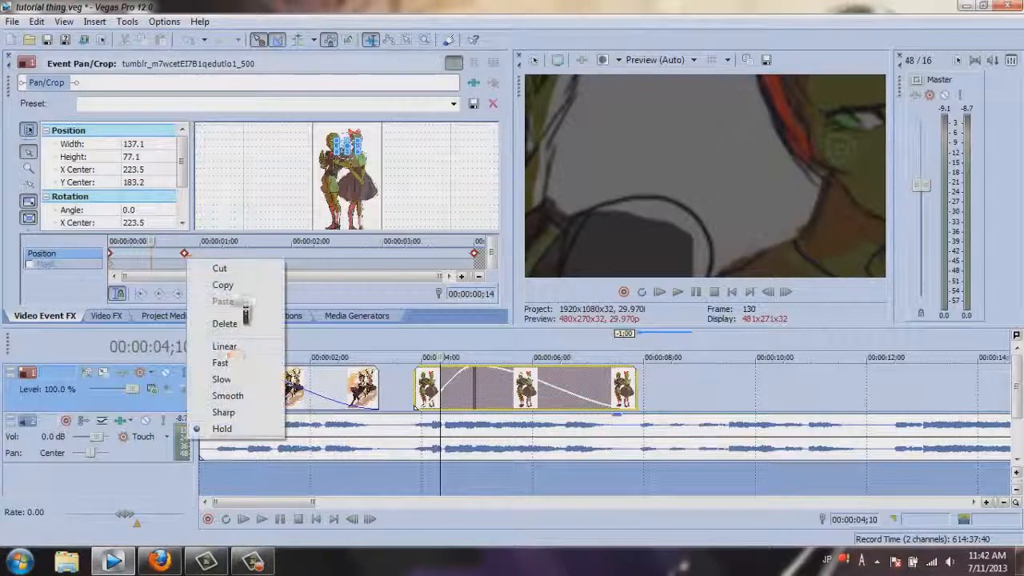
left_click(235, 395)
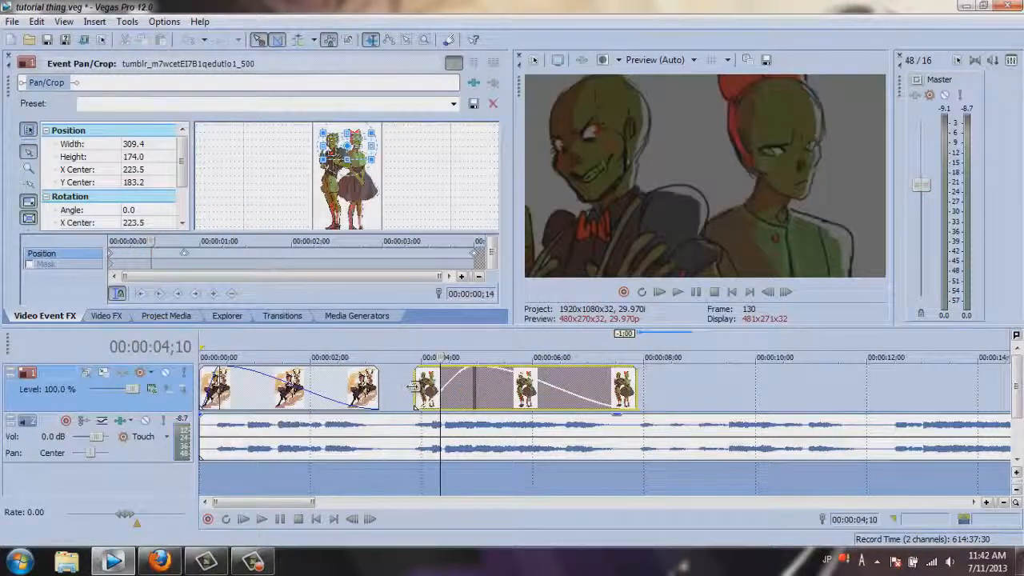
left_click(413, 386)
left_click(8, 58)
left_click(678, 292)
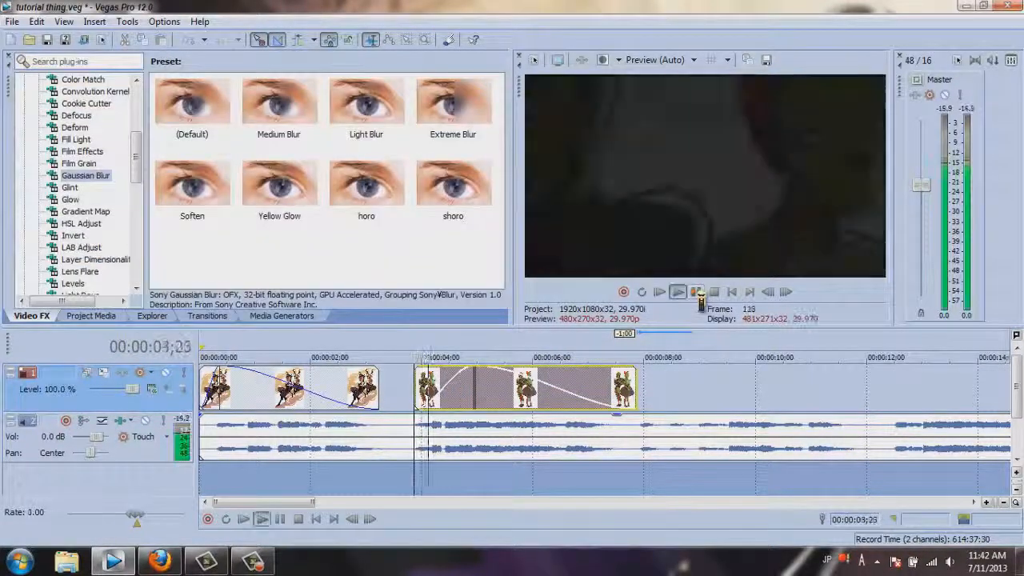
- Apply the Radial Blur effect's Moderate Proportional preset to the second clip
scroll(145, 190, "down", 1)
scroll(120, 189, "down", 5)
left_click(80, 212)
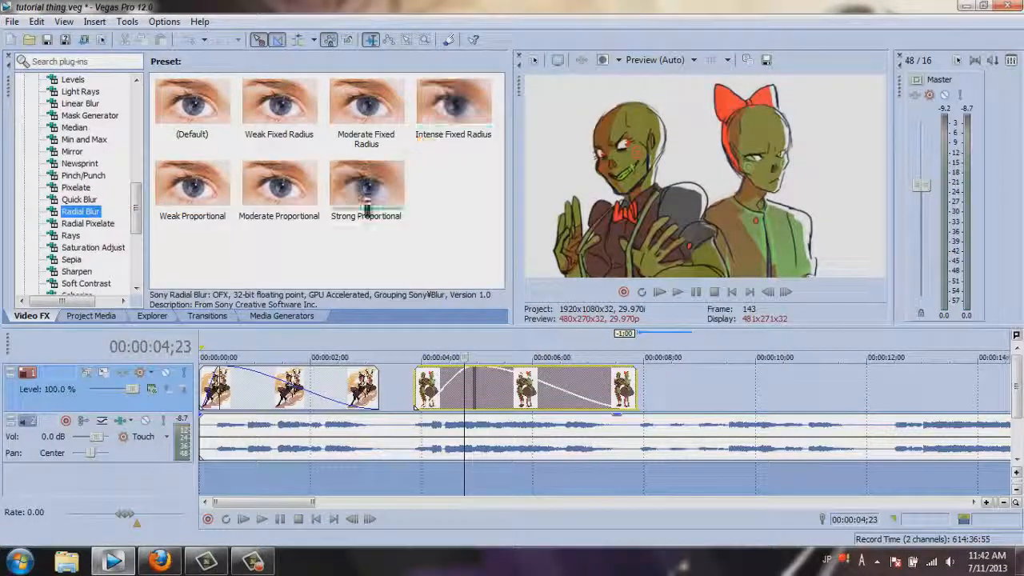
left_click_drag(272, 192, 516, 400)
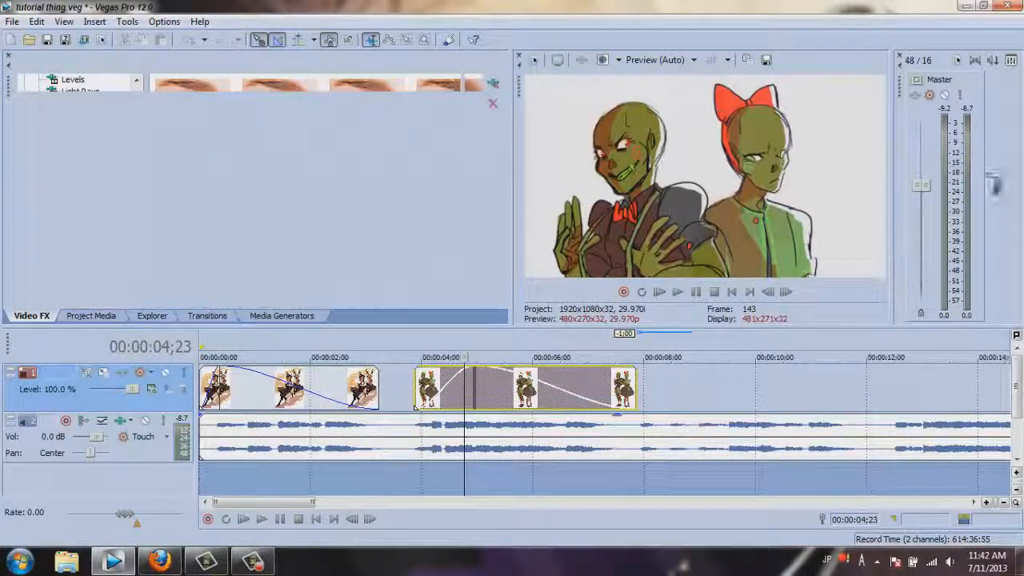
- Try the Fixed radius blur type, return to Proportional, and set the Radial Blur strength to 0.660
left_click(185, 172)
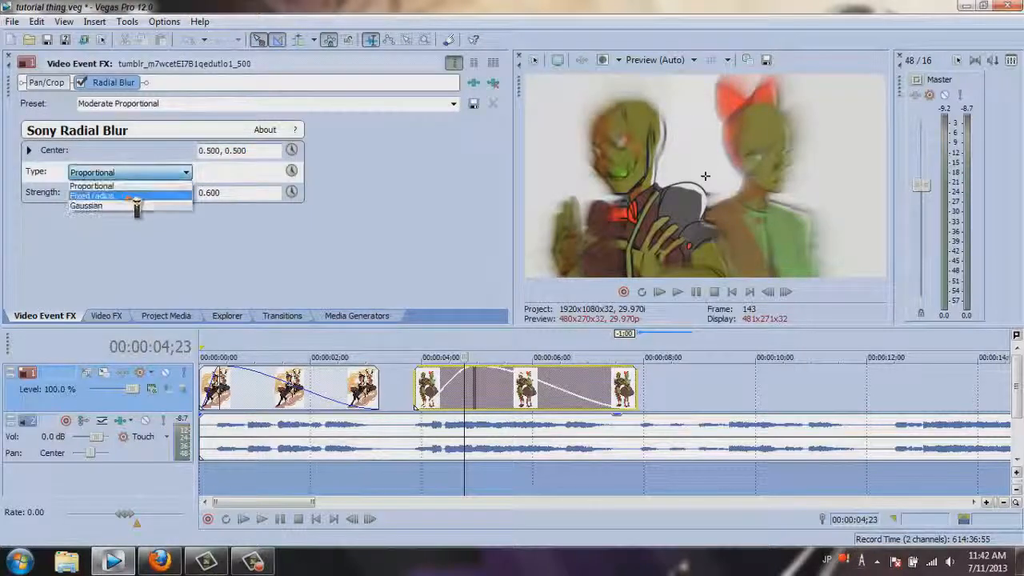
left_click(136, 200)
left_click(186, 172)
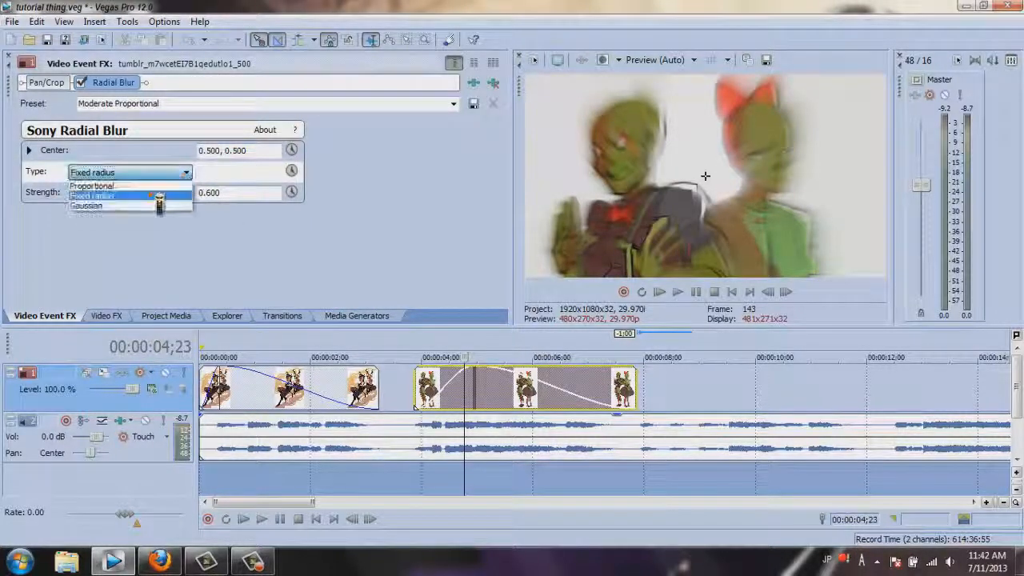
left_click(136, 184)
left_click_drag(152, 204, 159, 204)
- Compare the blur at Preview (Auto) and Best (Auto) preview quality, leaving the video preview on Best (Auto)
left_click(693, 61)
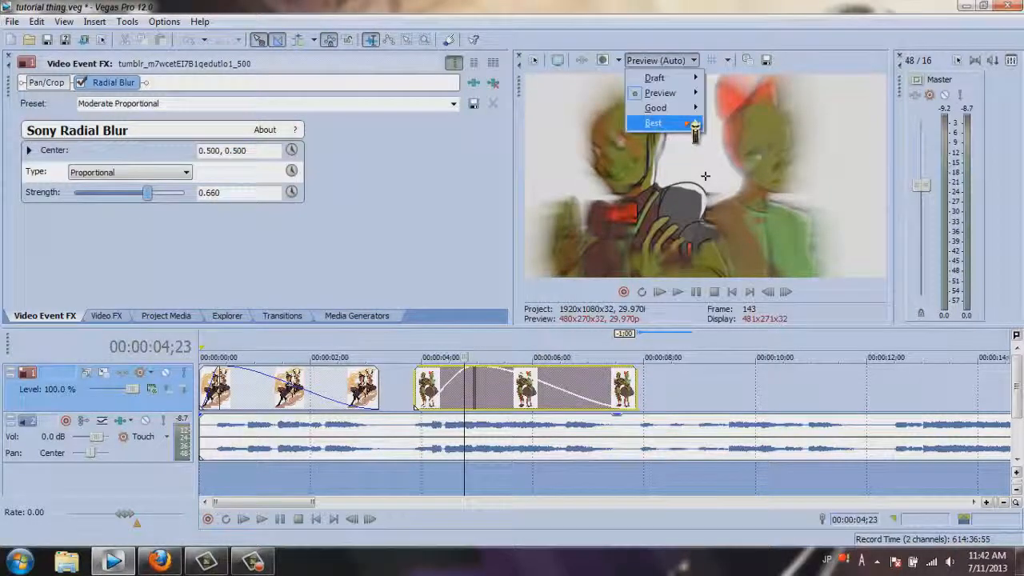
mouse_move(693, 123)
left_click(732, 124)
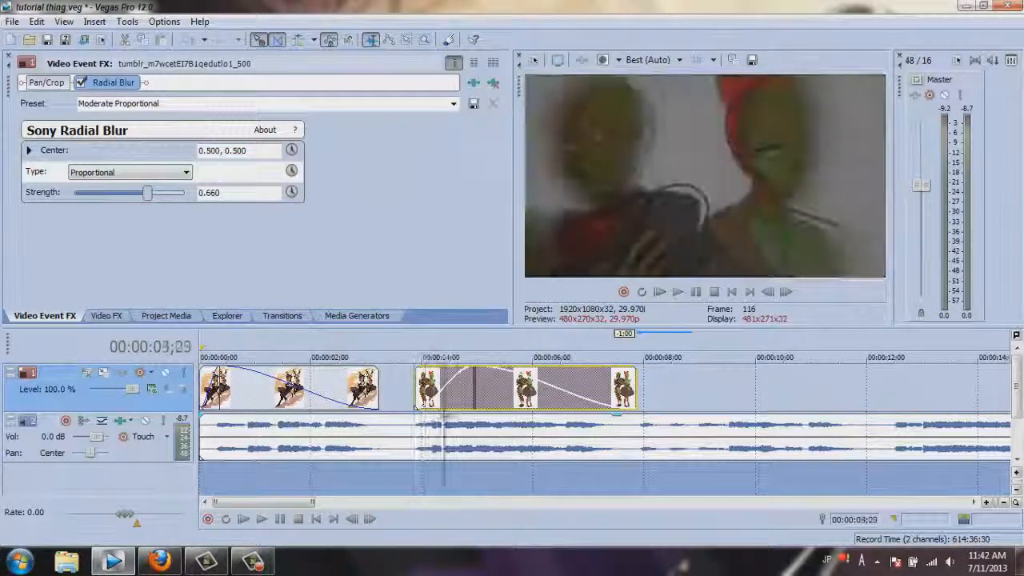
left_click(695, 64)
mouse_move(676, 93)
left_click(740, 92)
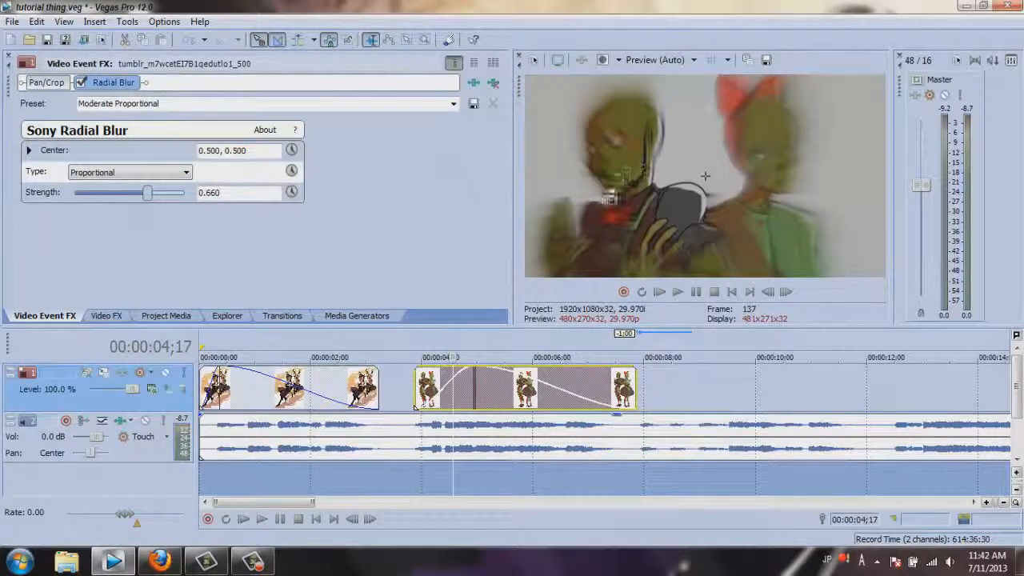
left_click(668, 68)
mouse_move(668, 124)
left_click(748, 124)
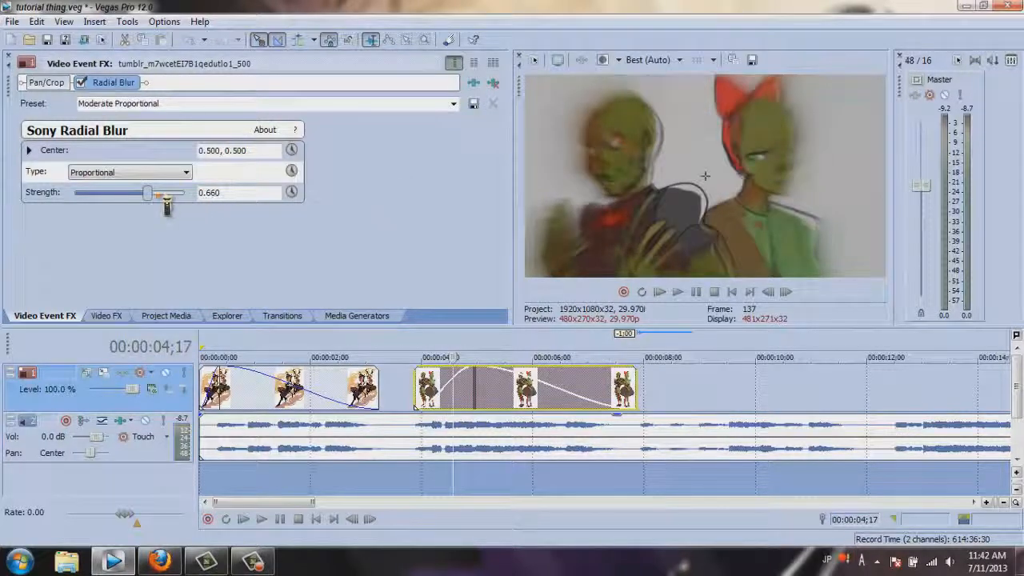
- Set the blur strength to 0.639, enable its animation, and add a keyframe at 00:00:00;28 with the strength at its minimum
left_click_drag(207, 210, 307, 211)
left_click_drag(216, 212, 207, 191)
left_click(292, 193)
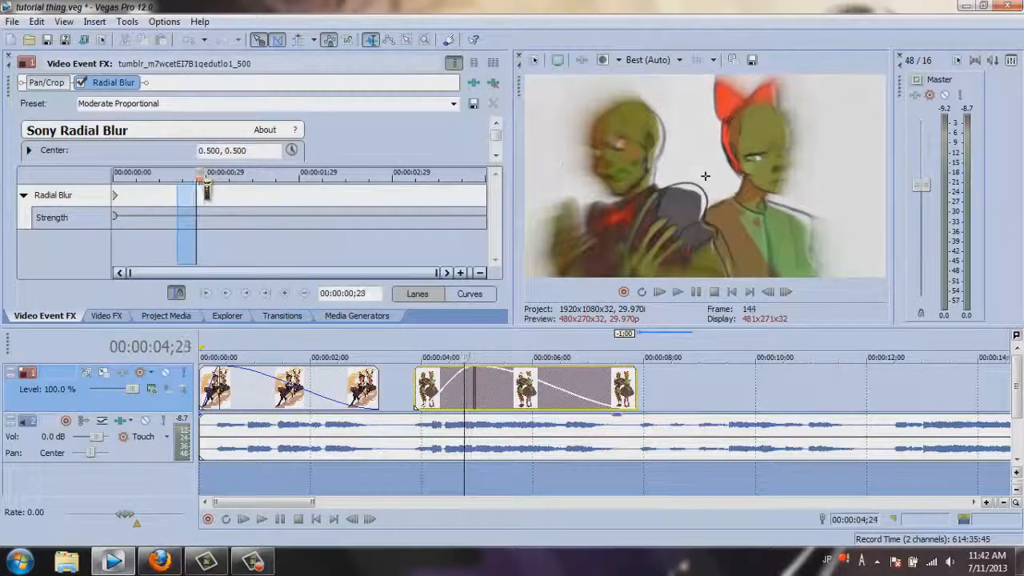
scroll(496, 152, "down", 2)
left_click_drag(154, 156, 75, 150)
- Move the first blur strength keyframe to 00:00:00;21 in stages, playing the clip after each shift
left_click_drag(131, 201, 154, 196)
left_click(680, 293)
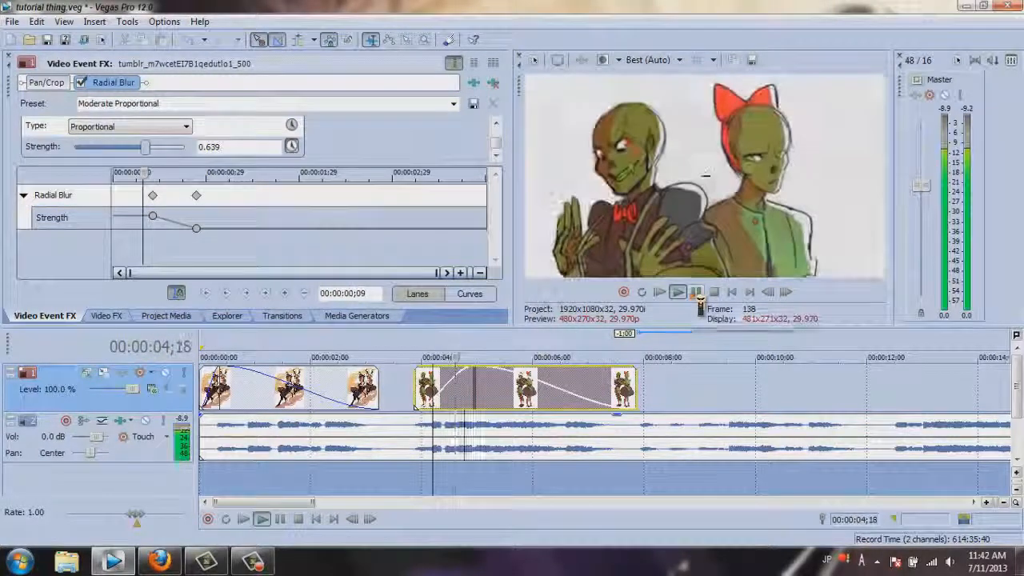
left_click(697, 293)
left_click_drag(197, 196, 24, 184)
key("space")
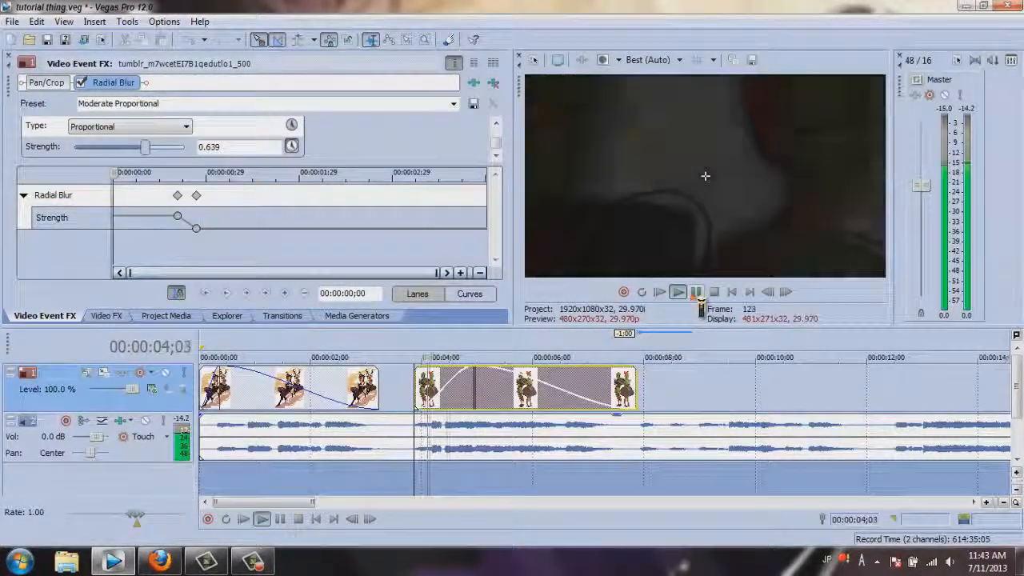
left_click(695, 293)
- Set the first blur keyframe's strength to 0.721, shift the second keyframe slightly later, and play the clip from its start
left_click(178, 196)
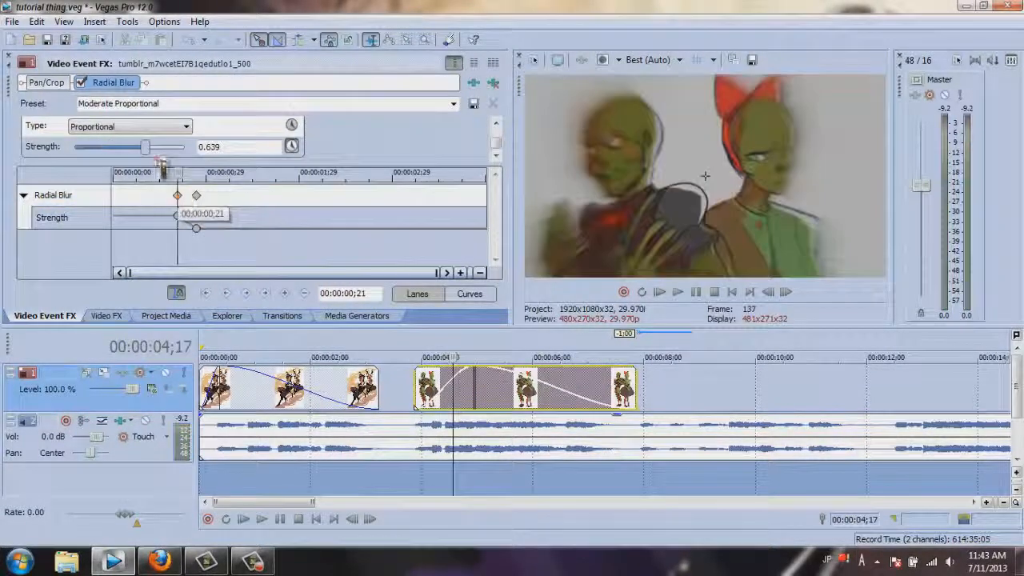
left_click_drag(158, 155, 164, 154)
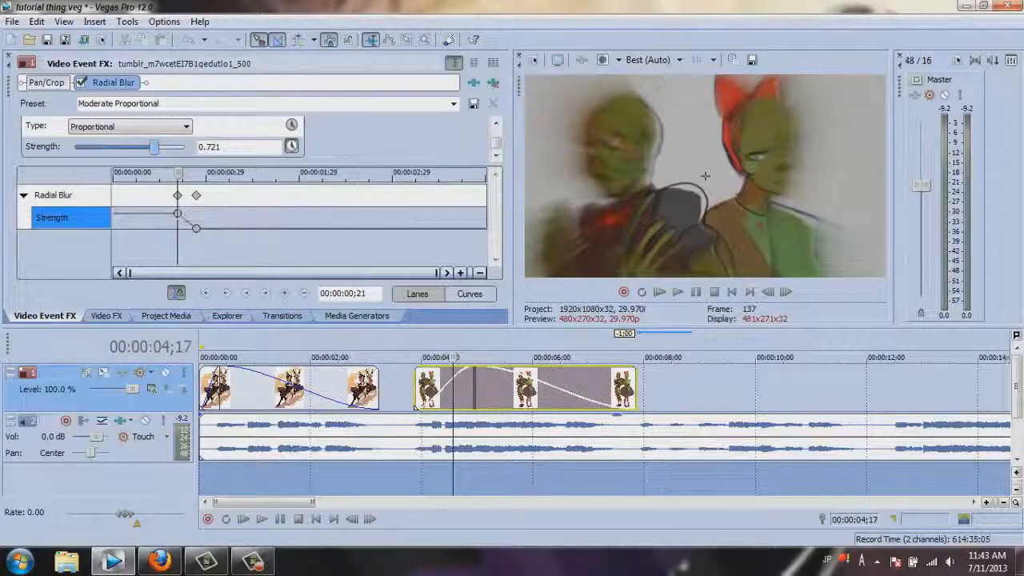
left_click_drag(197, 196, 206, 197)
left_click_drag(205, 174, 32, 182)
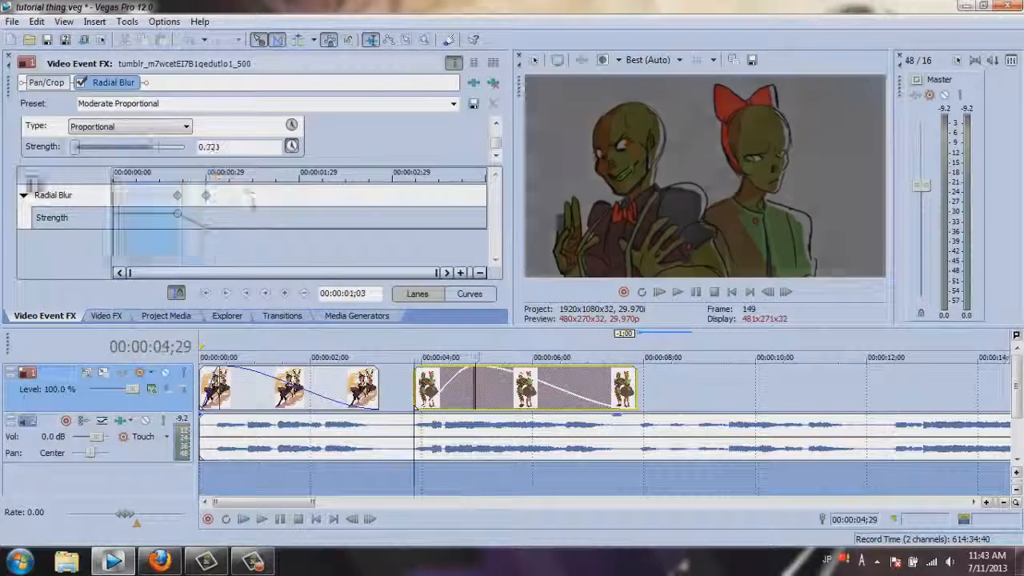
left_click(677, 292)
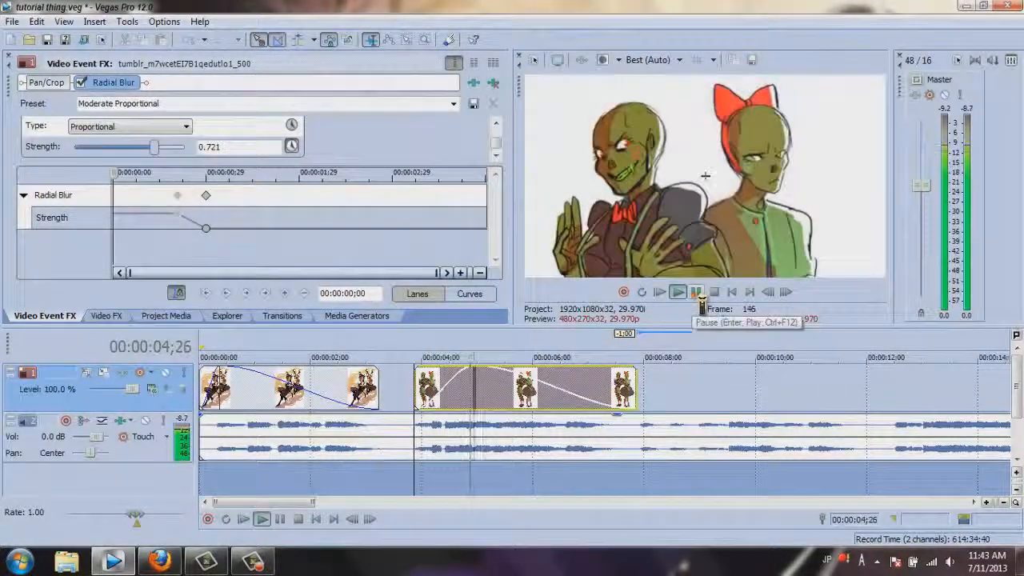
- Shift both blur keyframes slightly earlier and play the clip to check the timing
left_click_drag(178, 196, 199, 228)
left_click(677, 292)
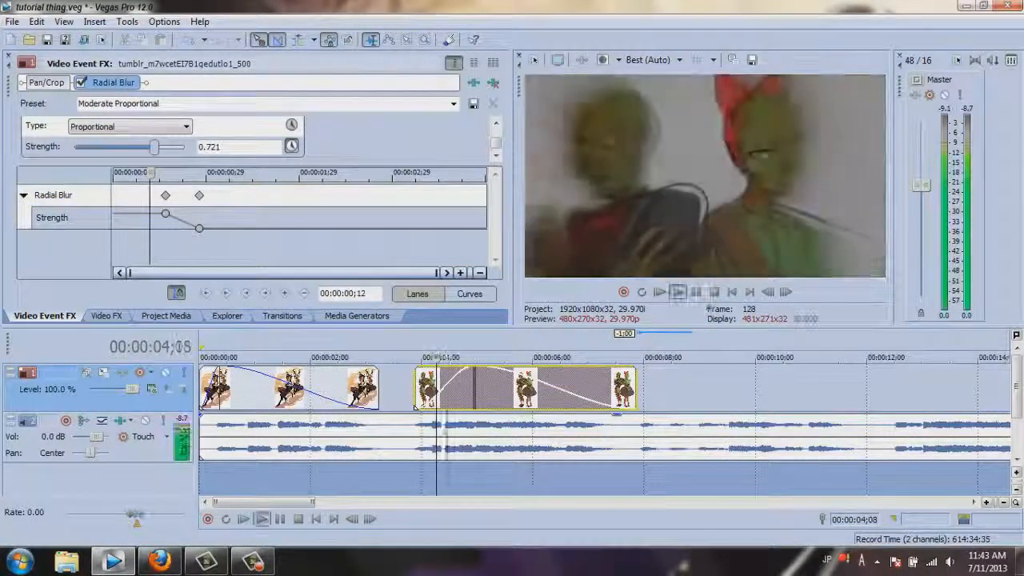
left_click(696, 293)
- Close the Radial Blur settings and play the audio from the end of the second clip
left_click(9, 55)
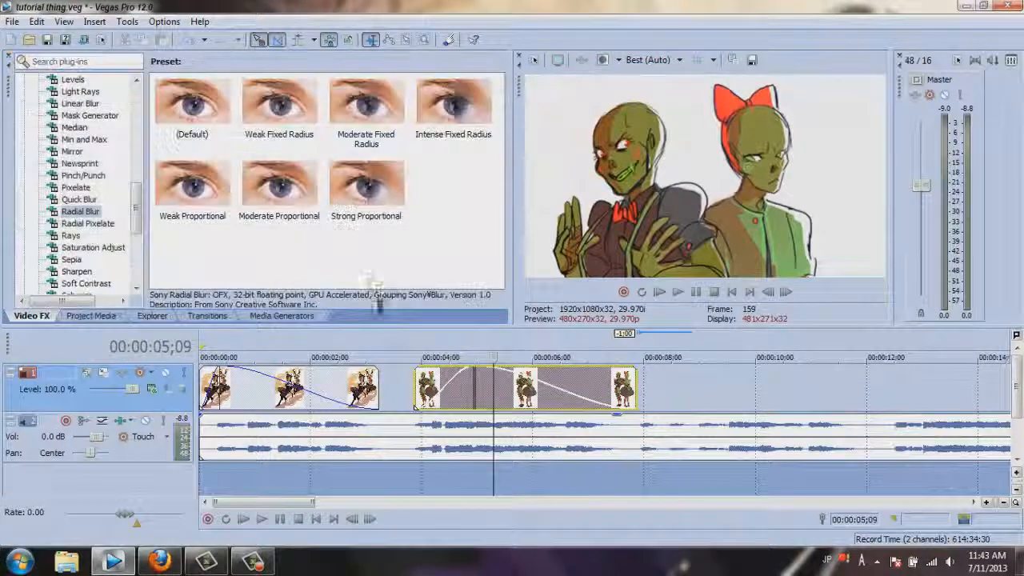
left_click(541, 389)
scroll(524, 447, "down", 4)
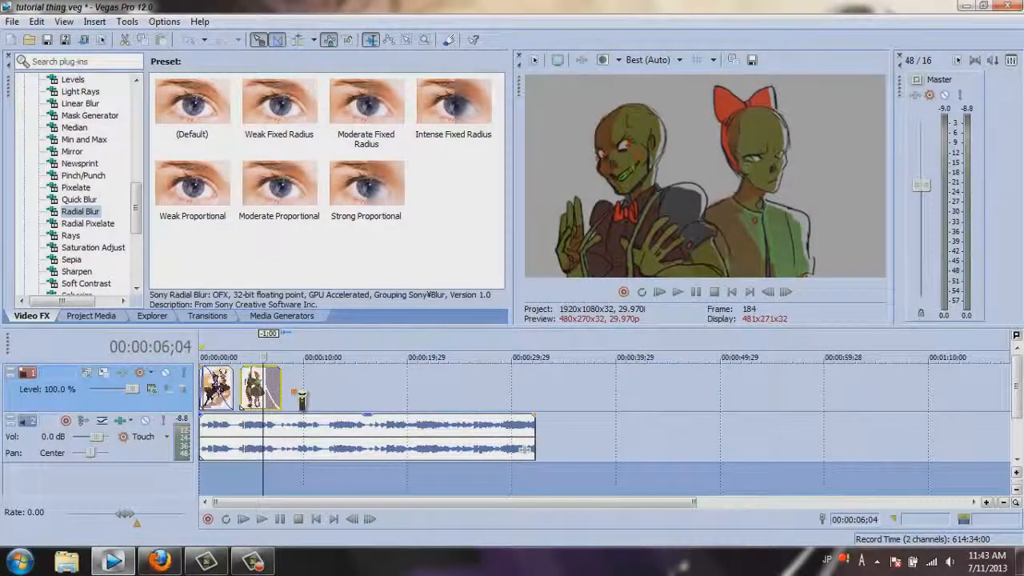
left_click(282, 393)
scroll(284, 396, "up", 4)
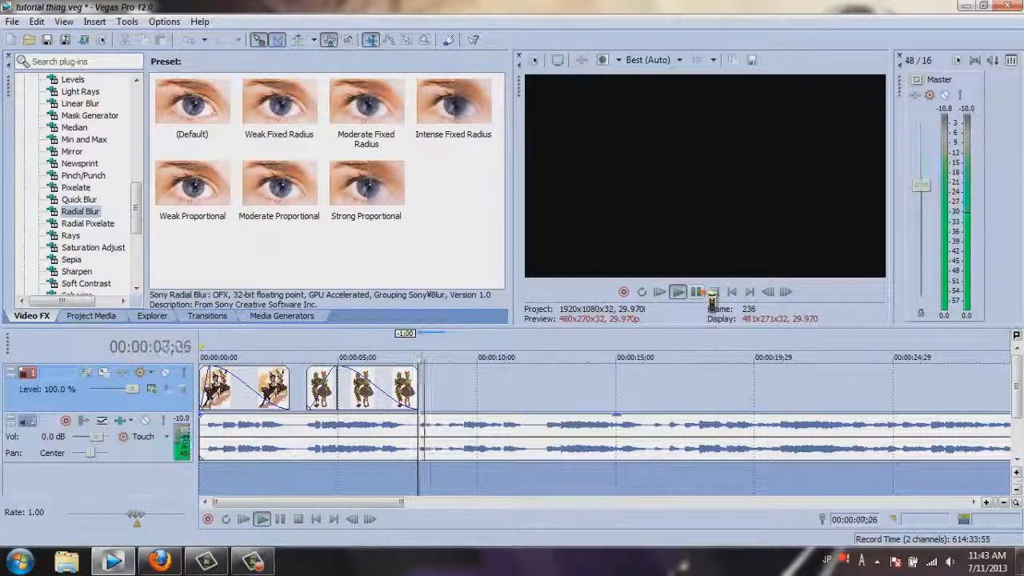
left_click(709, 292)
- Insert a new empty video track above the image track
right_click(579, 398)
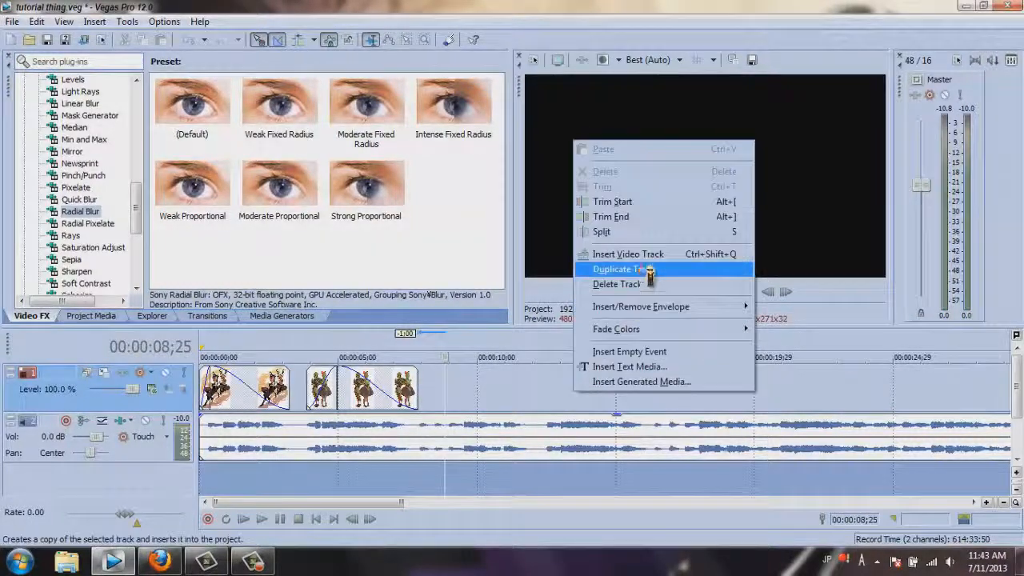
left_click(632, 254)
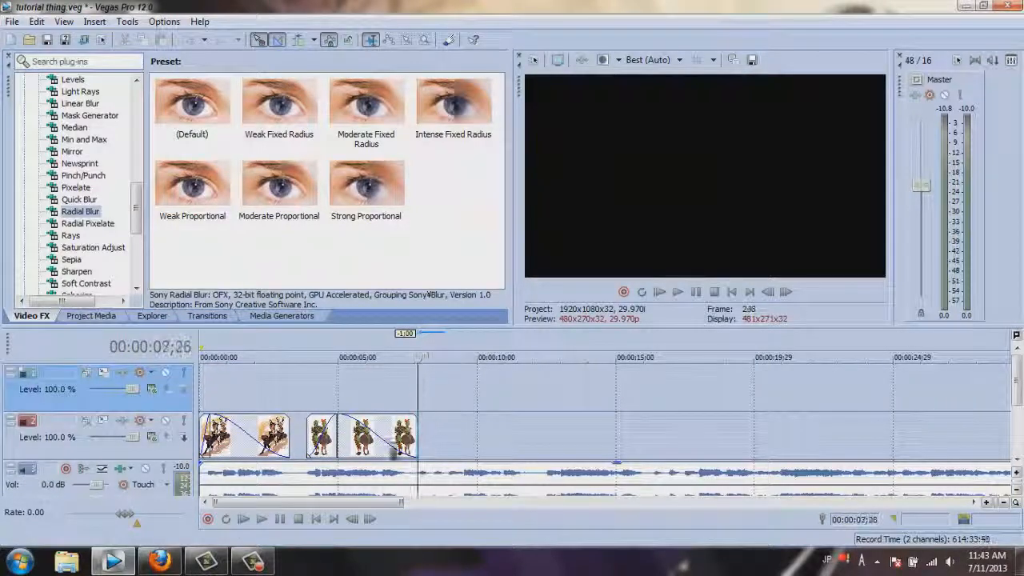
mouse_move(267, 564)
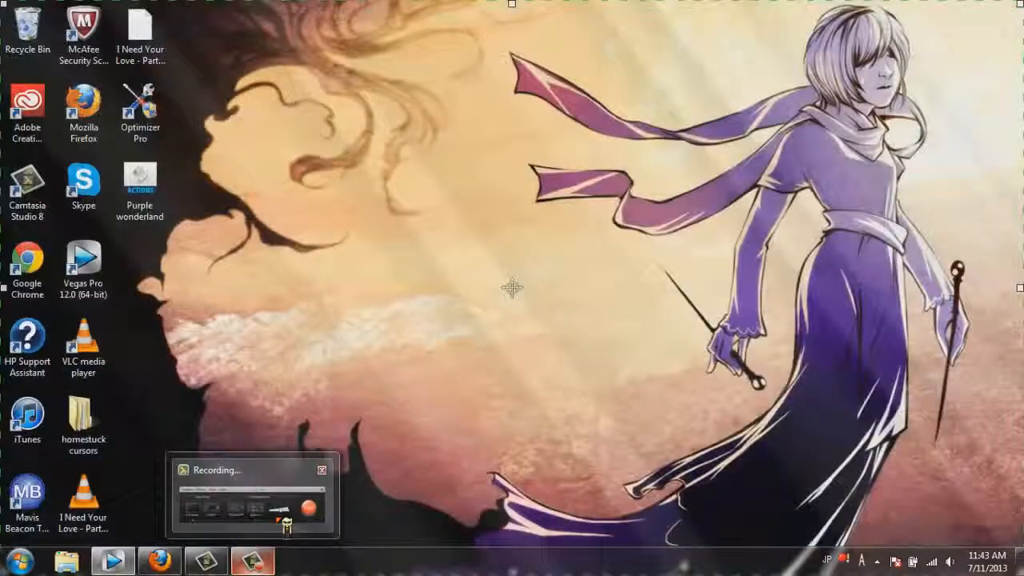
left_click(284, 529)
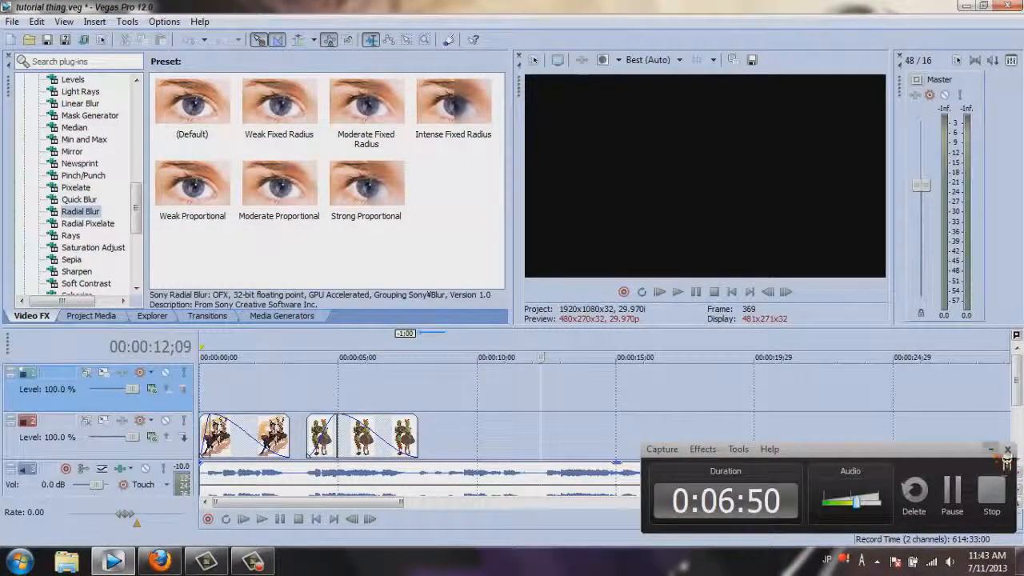
left_click(1008, 450)
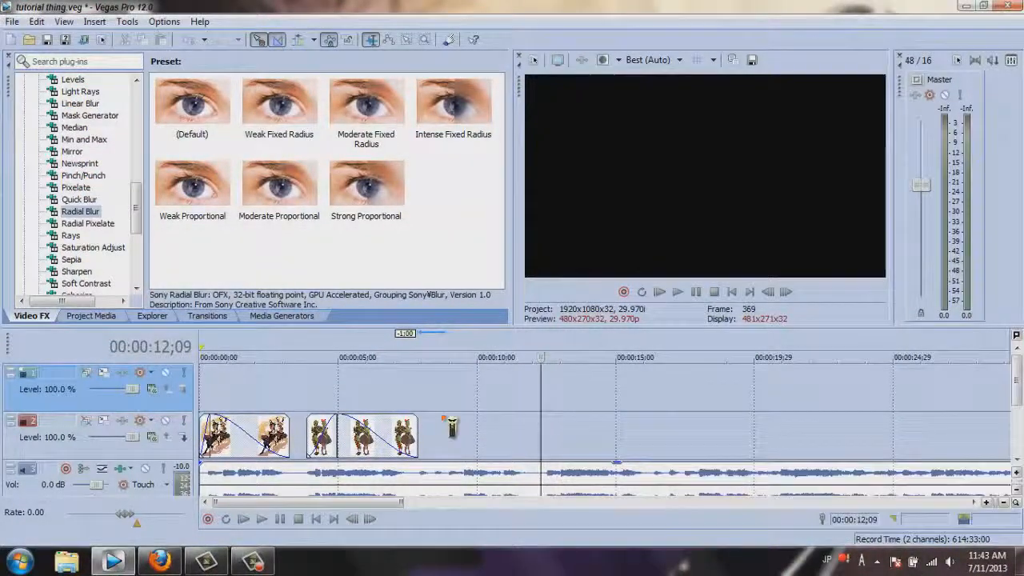
- Add a default Titles & Text event to the image track at 00:00:07;26, right after the second clip
left_click(436, 447)
left_click(268, 316)
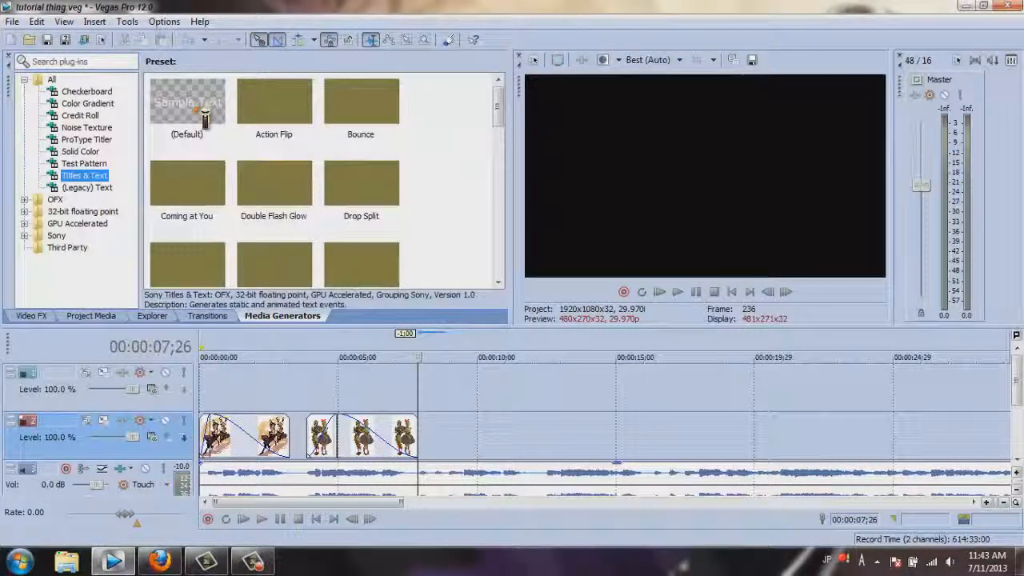
left_click_drag(205, 117, 424, 452)
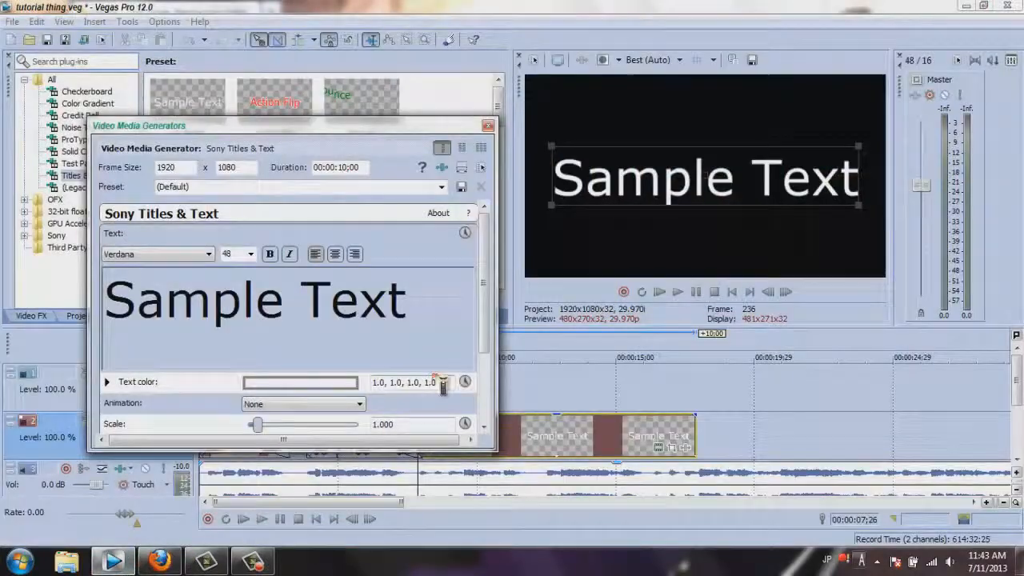
- Replace the title's sample text with "be" and set its font to Times New Roman
triple_click(439, 337)
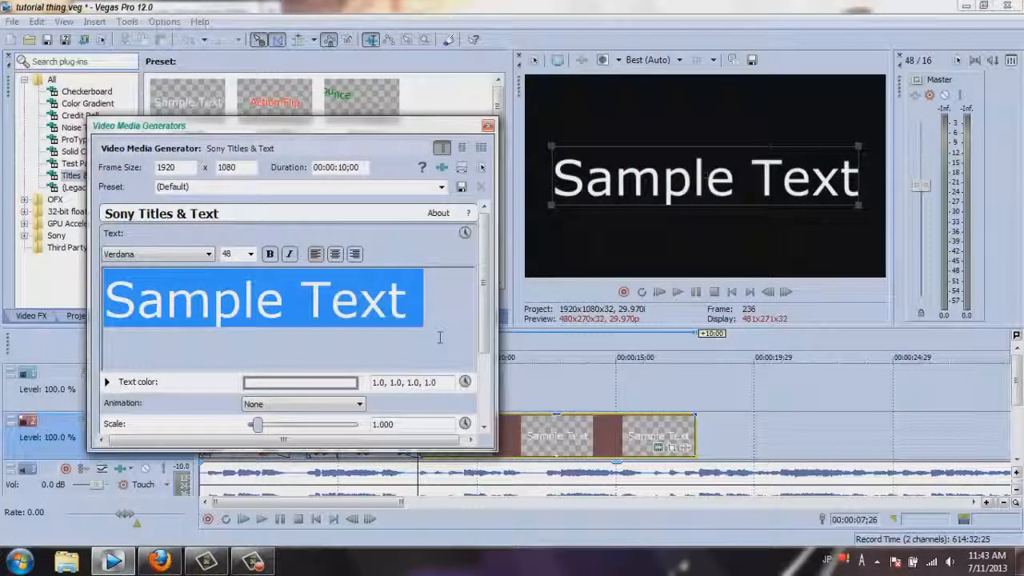
type("be")
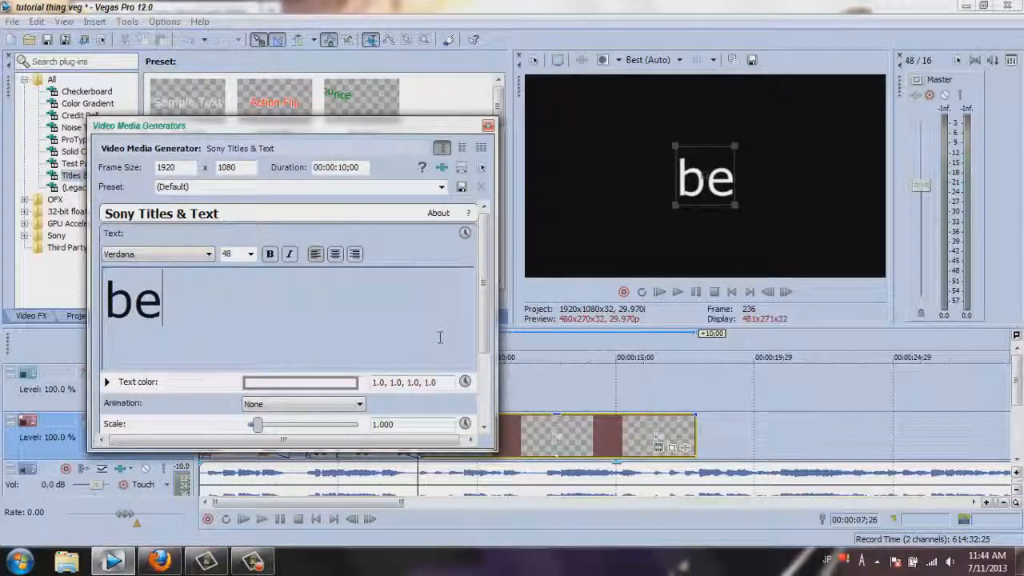
key("ctrl+a")
left_click(207, 253)
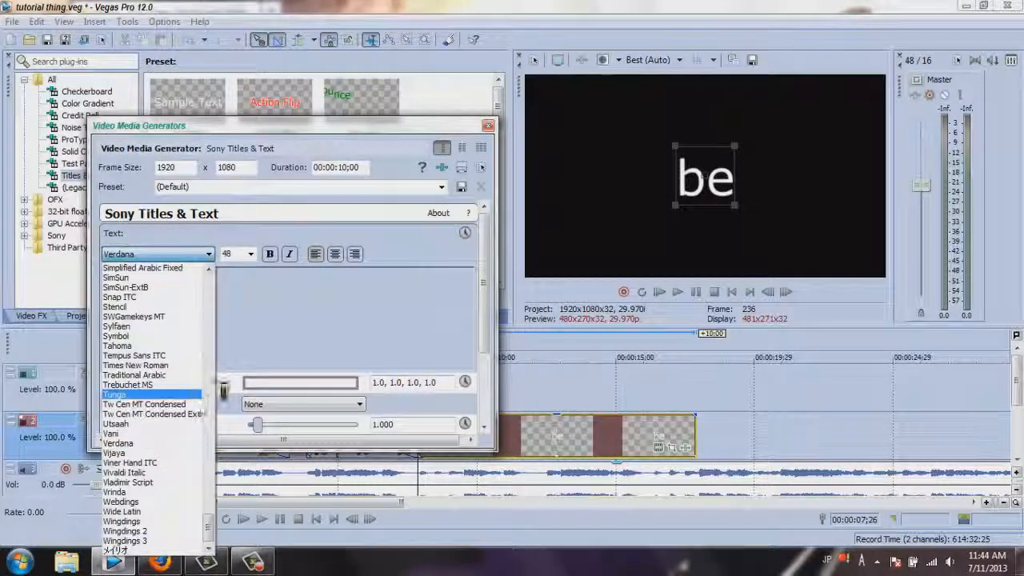
left_click(152, 365)
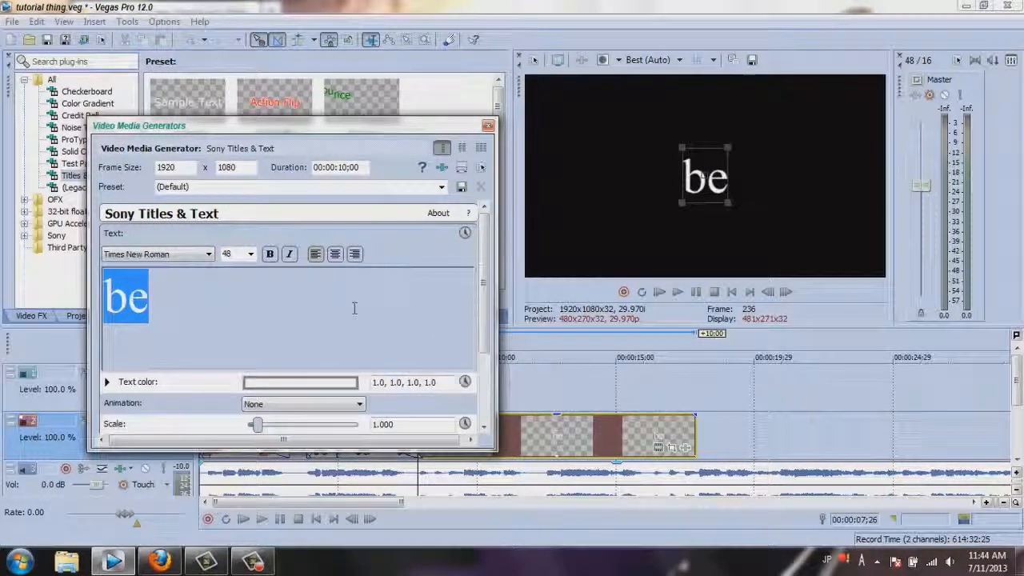
- Tighten the "be" title's letter tracking slightly, make the text italic, and close the generator settings
scroll(493, 276, "down", 3)
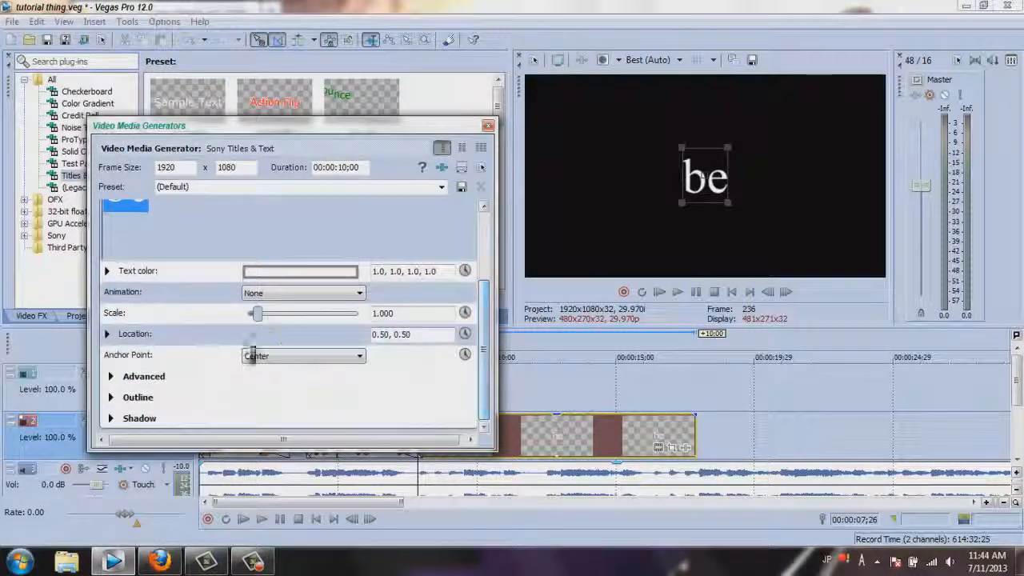
left_click(439, 370)
scroll(483, 336, "down", 2)
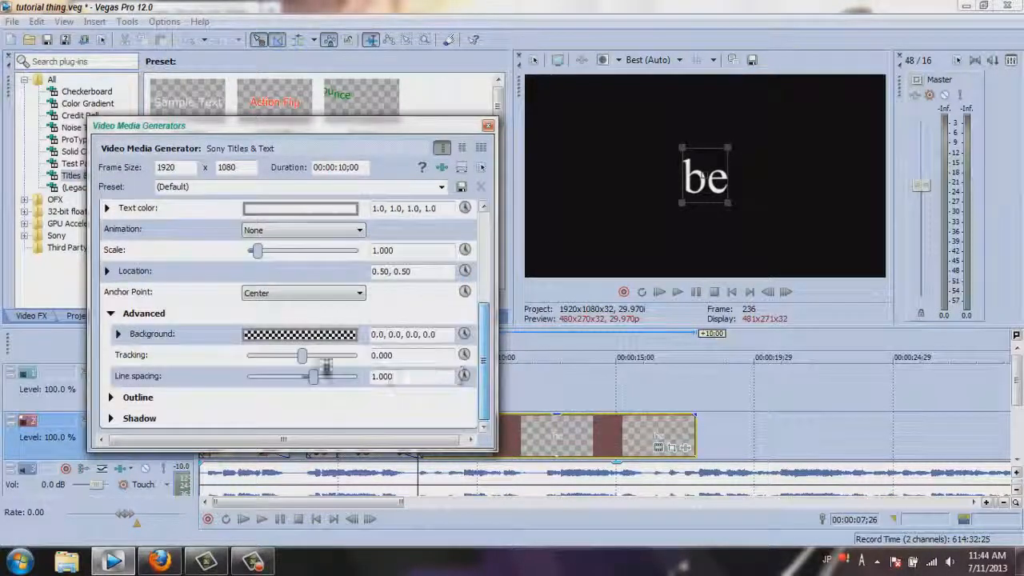
left_click_drag(309, 364, 305, 367)
scroll(298, 358, "up", 5)
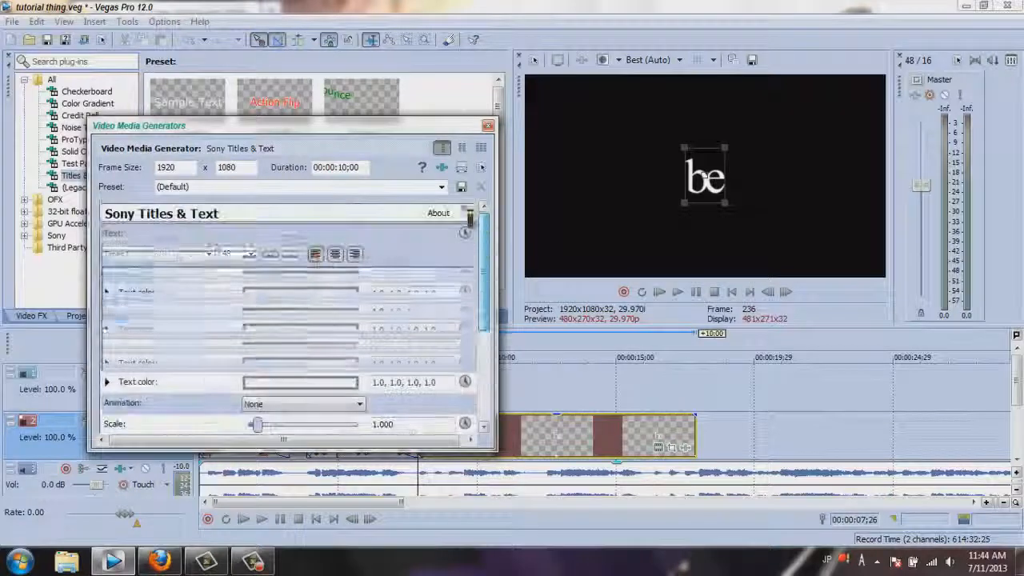
left_click(289, 254)
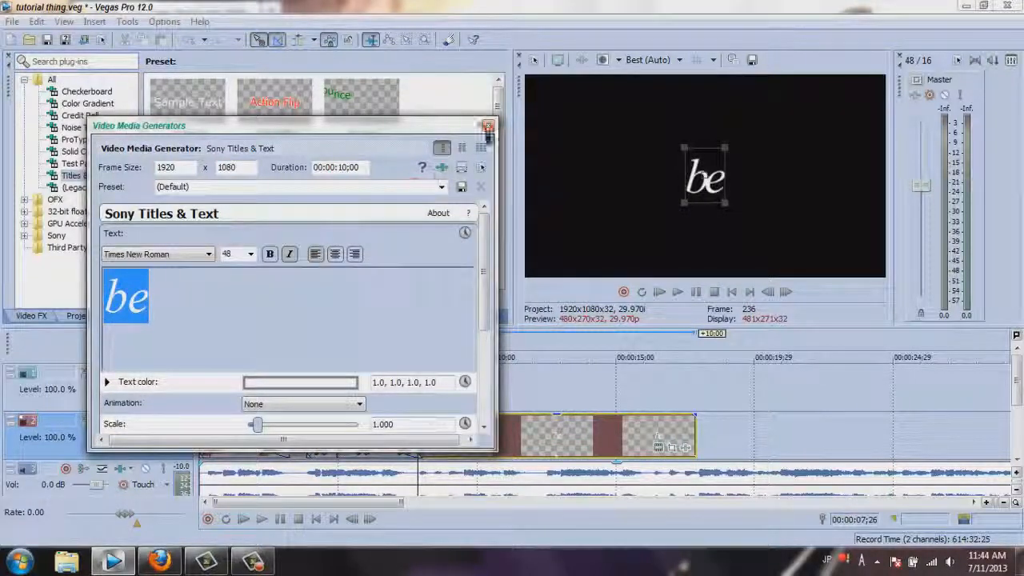
left_click(489, 126)
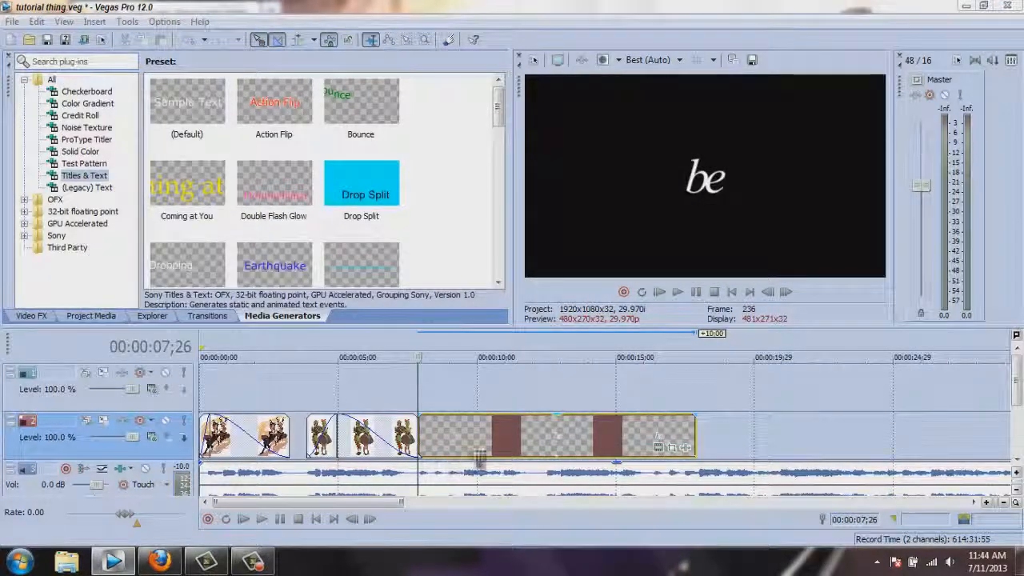
- Split the title event at 00:00:08;13 and fade out its first piece over the full length
left_click_drag(458, 396, 442, 392)
left_click(426, 443)
scroll(436, 445, "up", 4)
left_click(655, 434)
key("s")
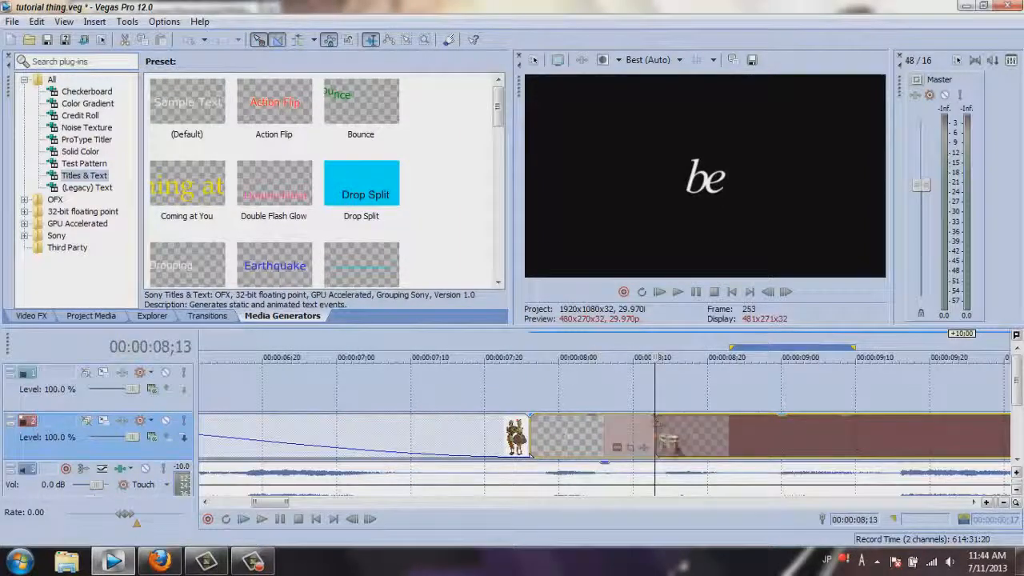
left_click_drag(653, 415, 520, 416)
- Split the second title piece at 00:00:09;00 on the beat and delete everything after the cut
left_click(492, 400)
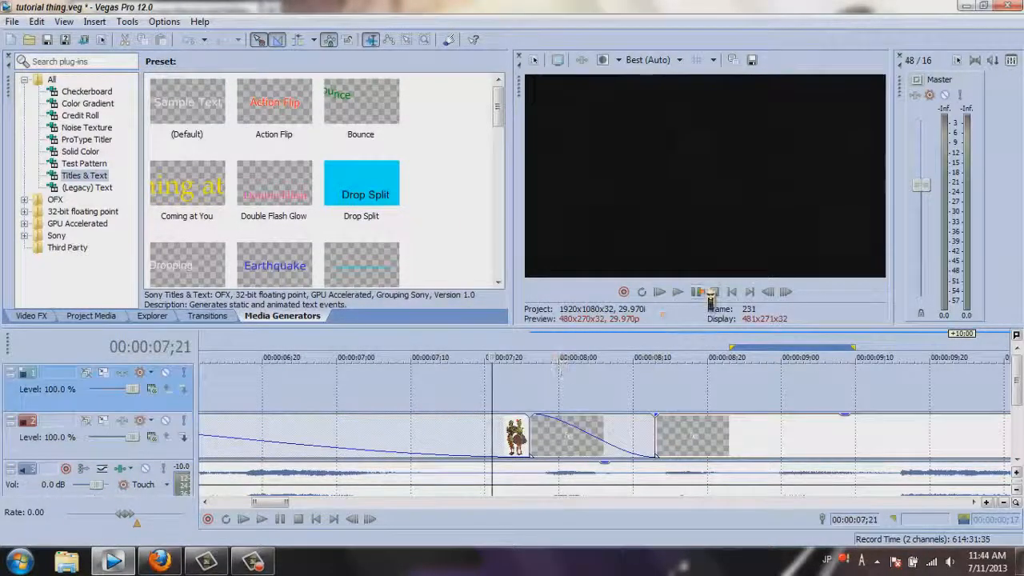
left_click(702, 293)
left_click(664, 436)
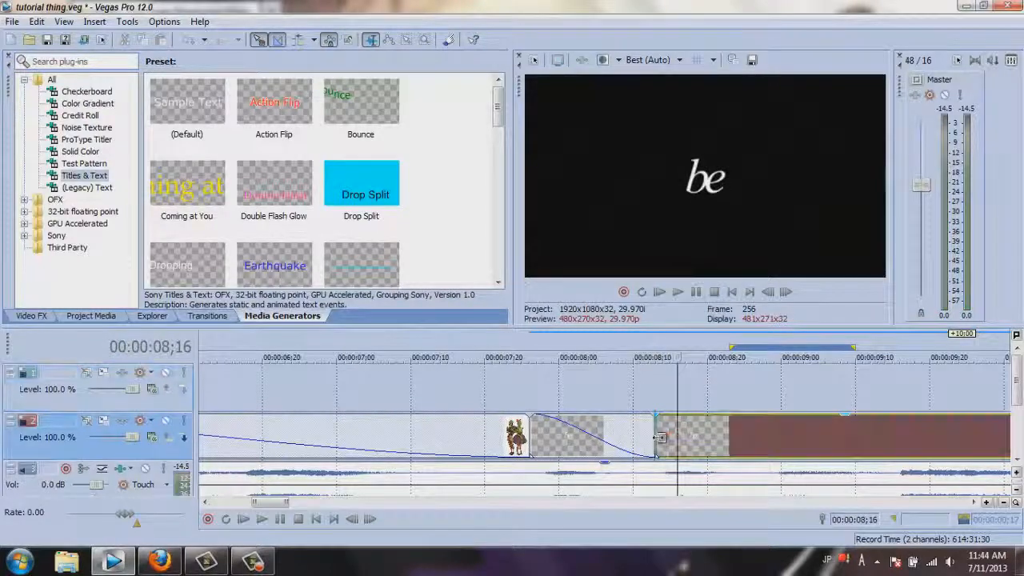
left_click(701, 294)
key("s")
right_click(794, 421)
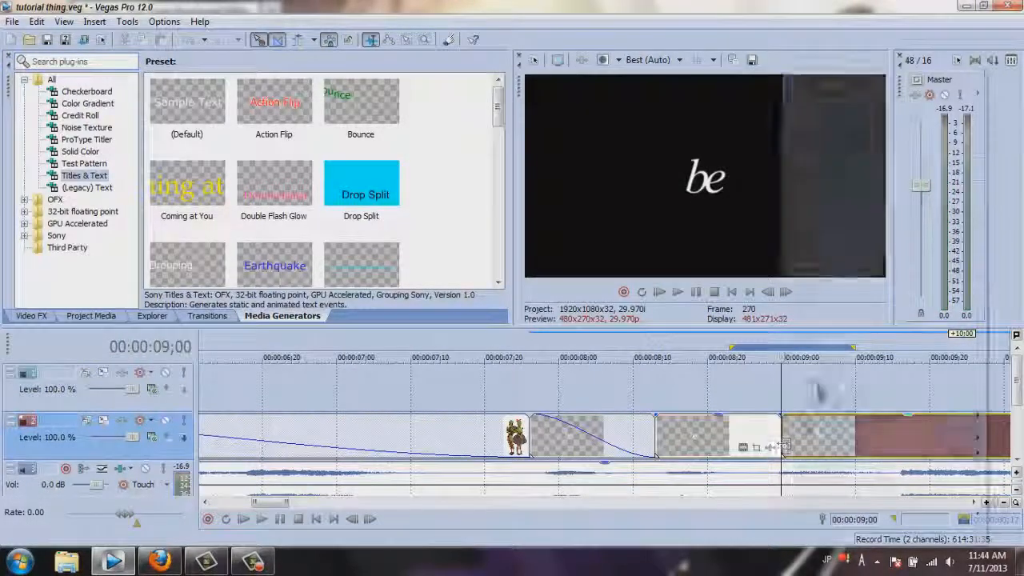
left_click(817, 288)
- Fade out the second title piece over its full length and play both pieces from 00:00:07;18
left_click_drag(782, 413, 656, 415)
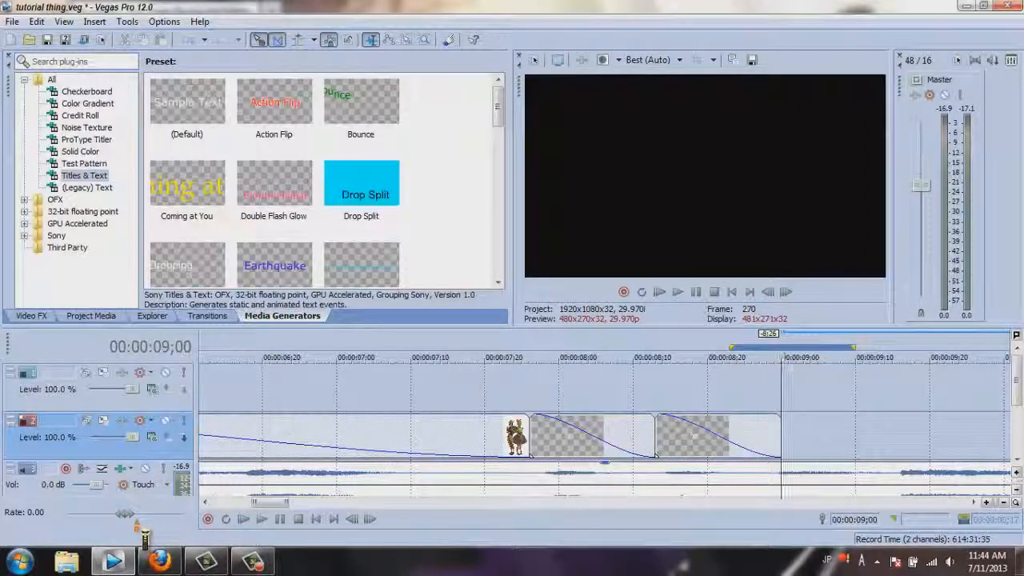
left_click(472, 400)
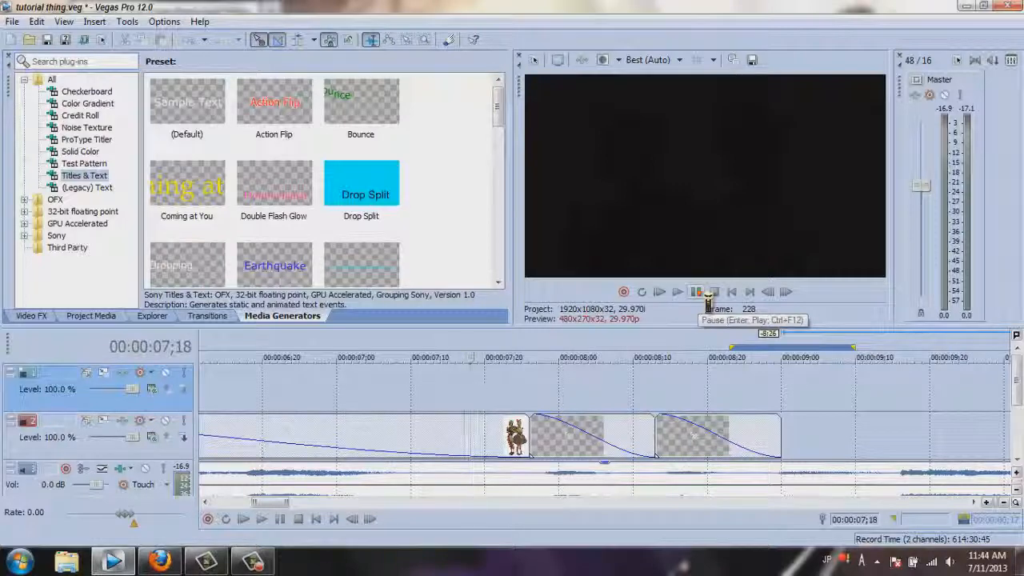
left_click(708, 295)
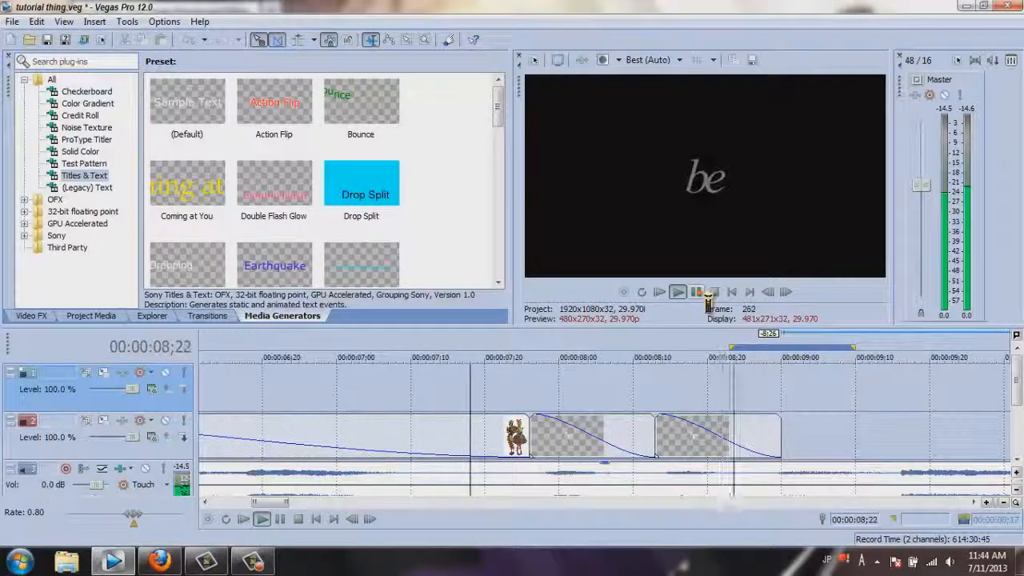
left_click(699, 293)
- Change the second title piece's text to "cause" and close the generator settings
left_click(651, 435)
right_click(680, 436)
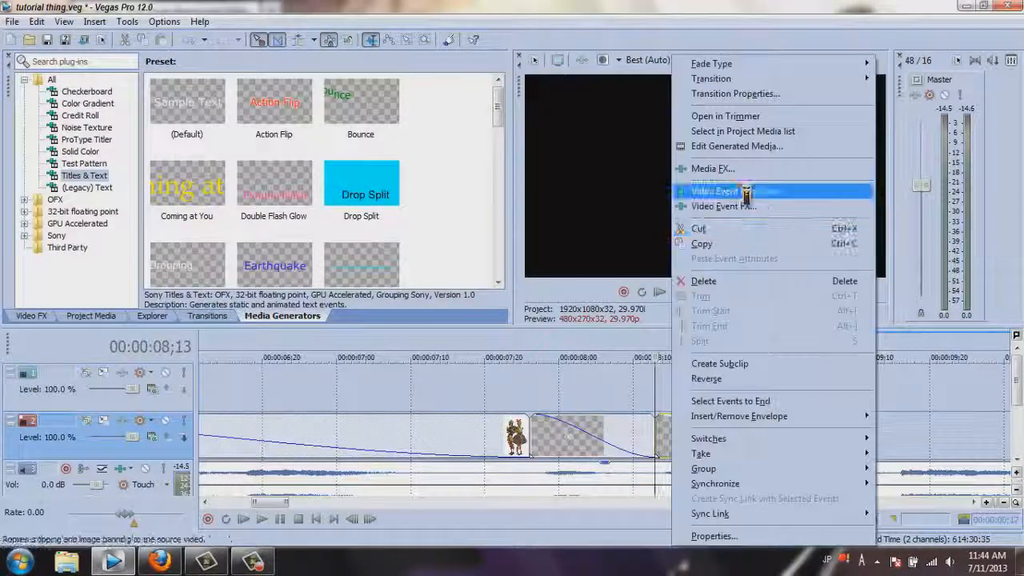
left_click(768, 141)
type("cause")
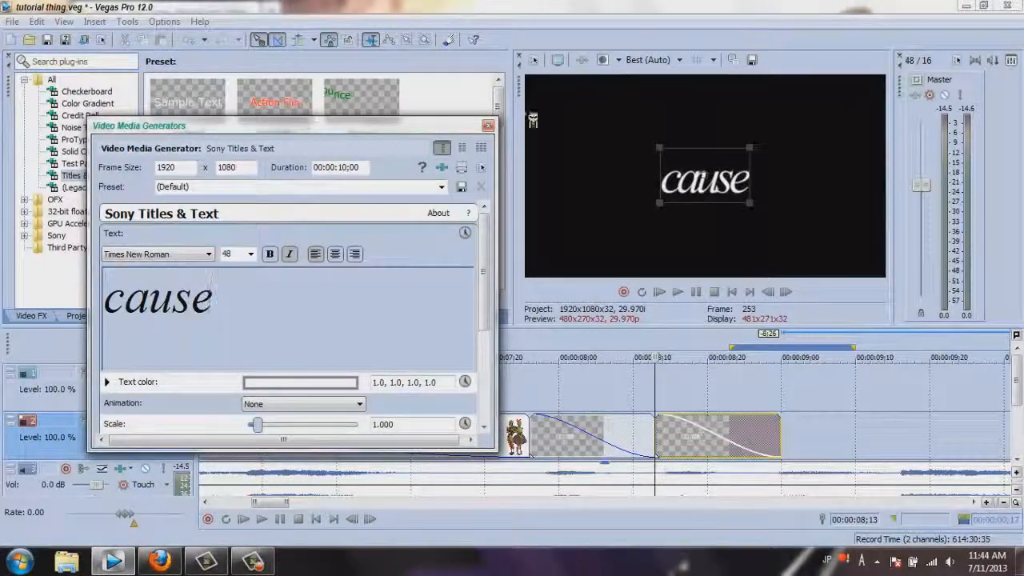
left_click(488, 125)
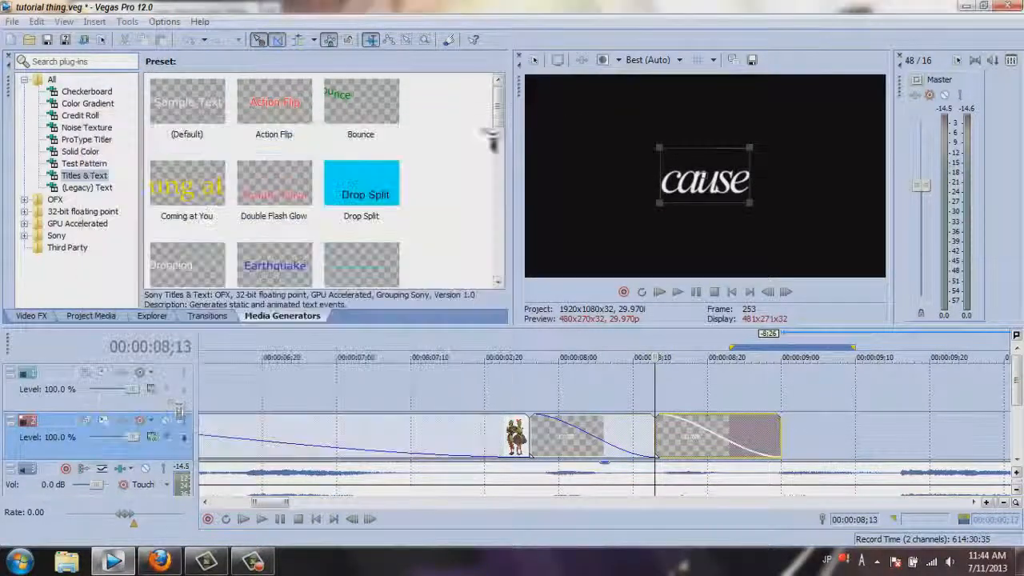
- Reset the playback rate to 1 and play the titles from near the start of the first one
right_click(136, 529)
right_click(135, 525)
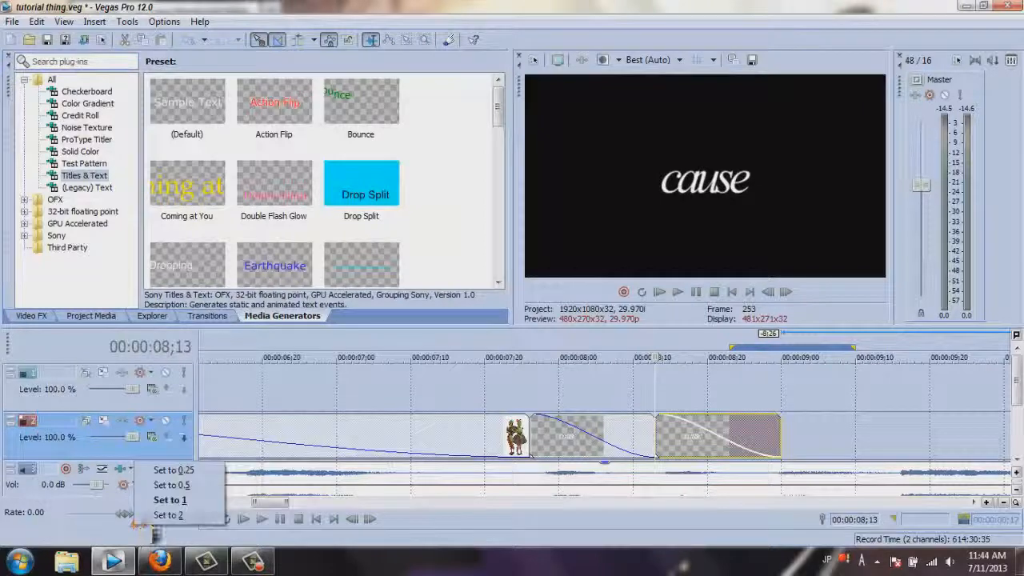
left_click(189, 503)
left_click(536, 405)
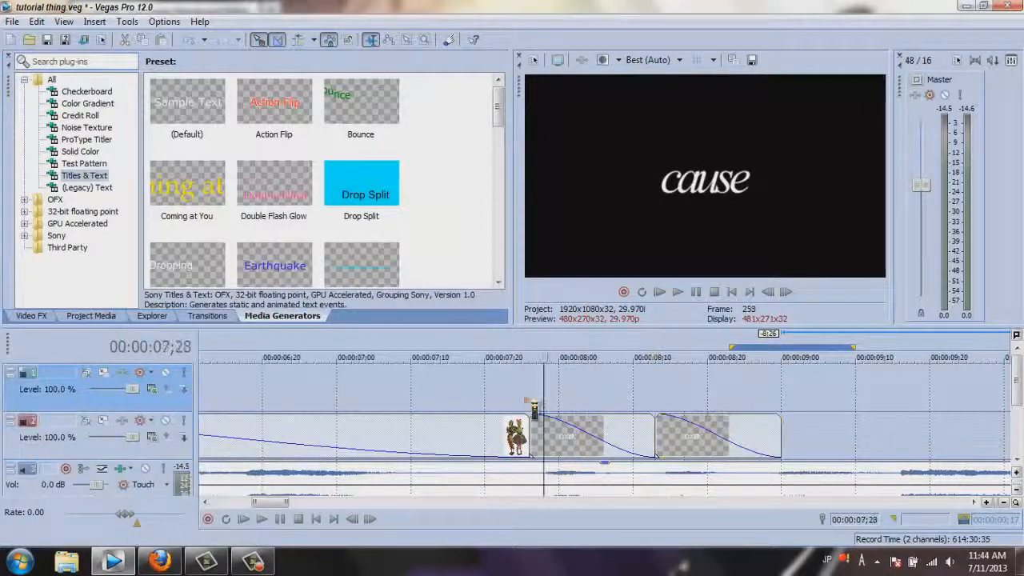
left_click(687, 293)
- Delete the first title event and copy the "cause" title event
left_click(546, 447)
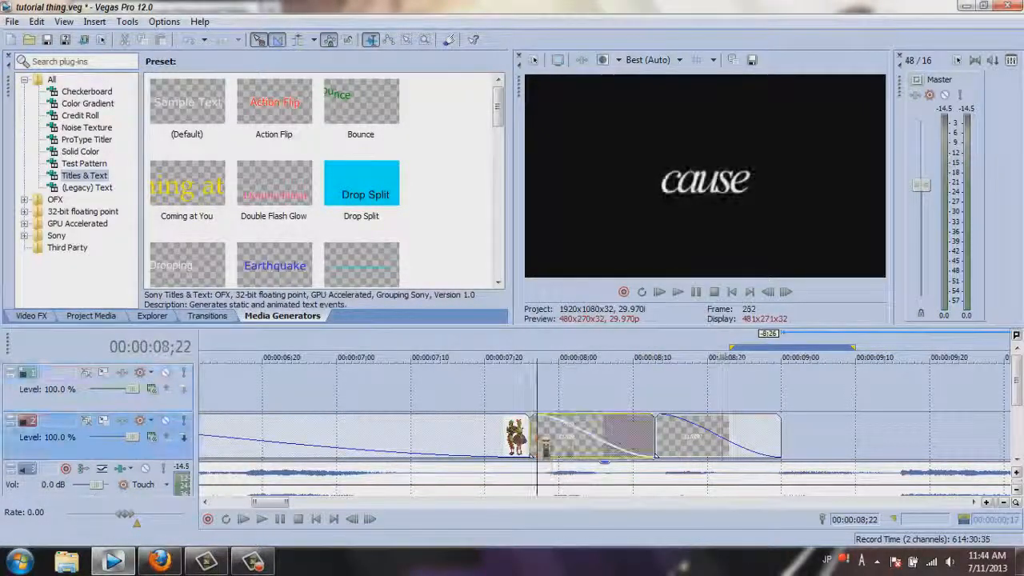
right_click(544, 447)
left_click(600, 345)
right_click(716, 439)
left_click(743, 243)
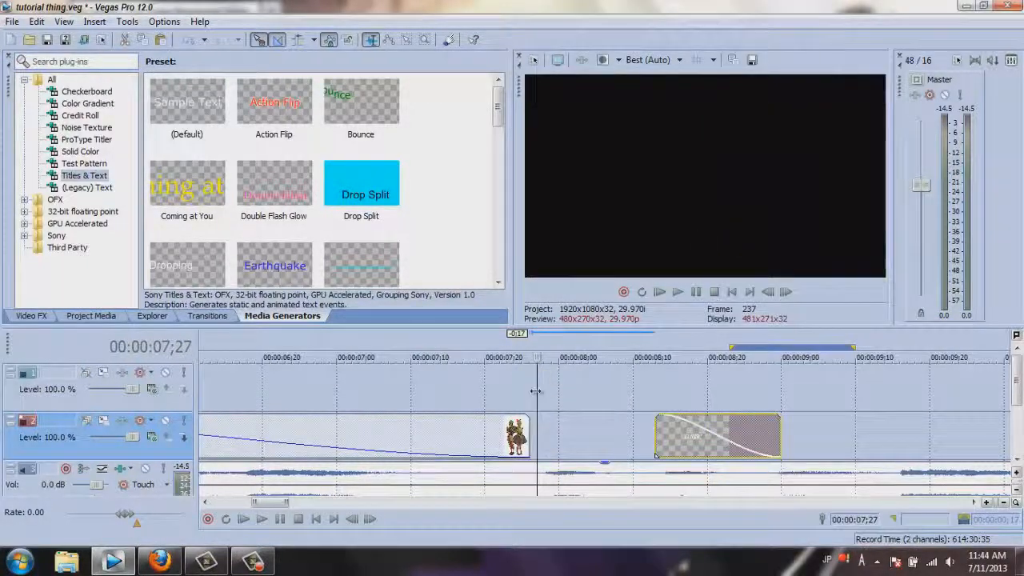
- Paste the title at 00:00:07;26 as a new copy of the source media and remove its fade-out
left_click(540, 396)
right_click(572, 385)
left_click(626, 142)
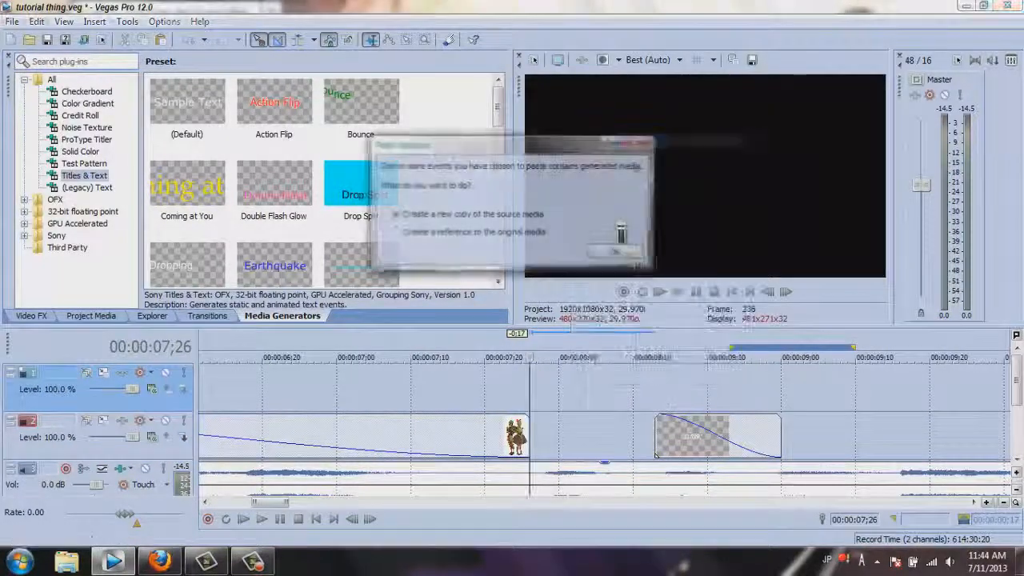
left_click(613, 253)
left_click_drag(617, 416, 640, 437)
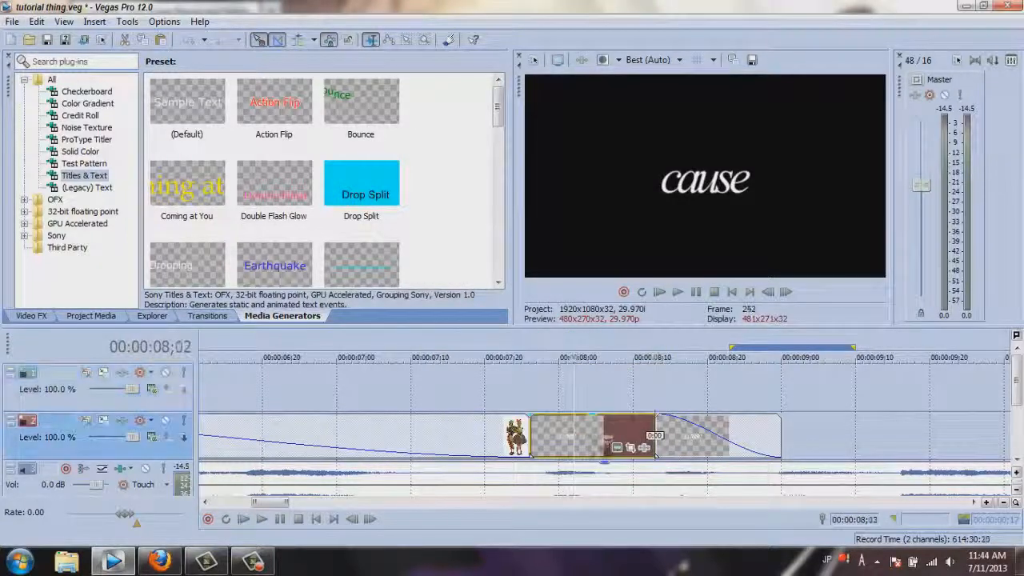
- Change the pasted title's text to "be-" and close the generator settings
right_click(653, 437)
left_click(688, 167)
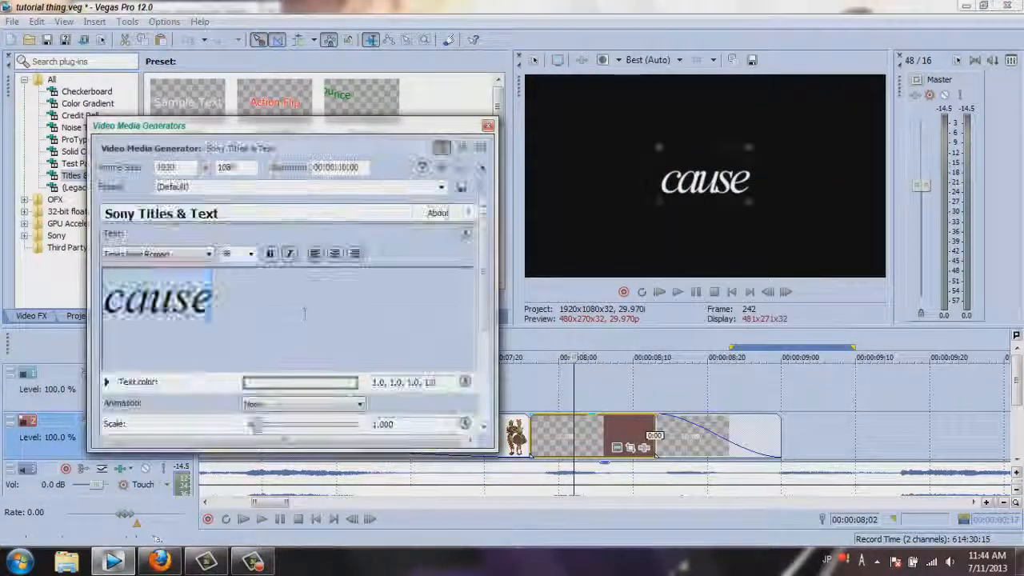
type("be-")
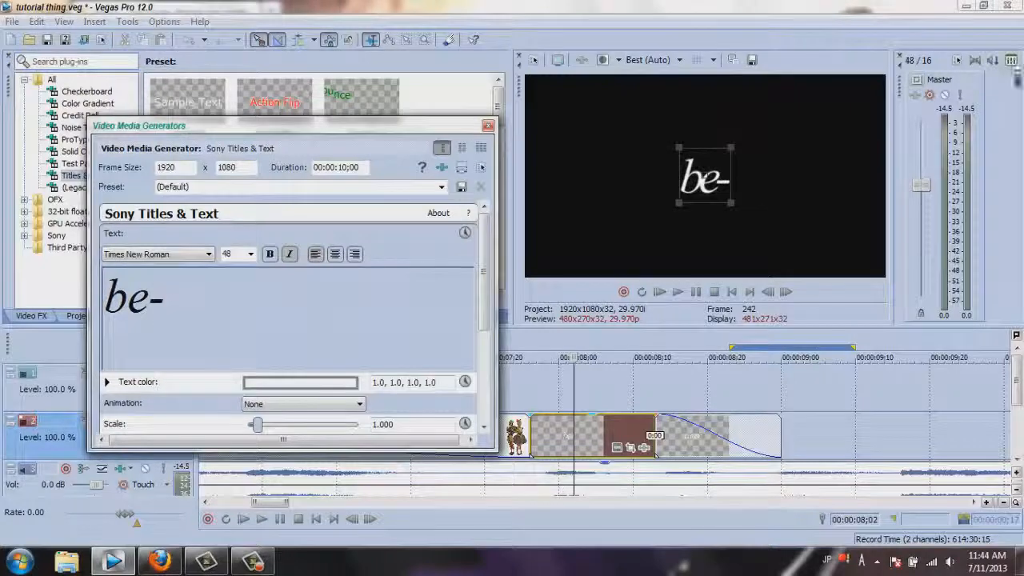
left_click(487, 125)
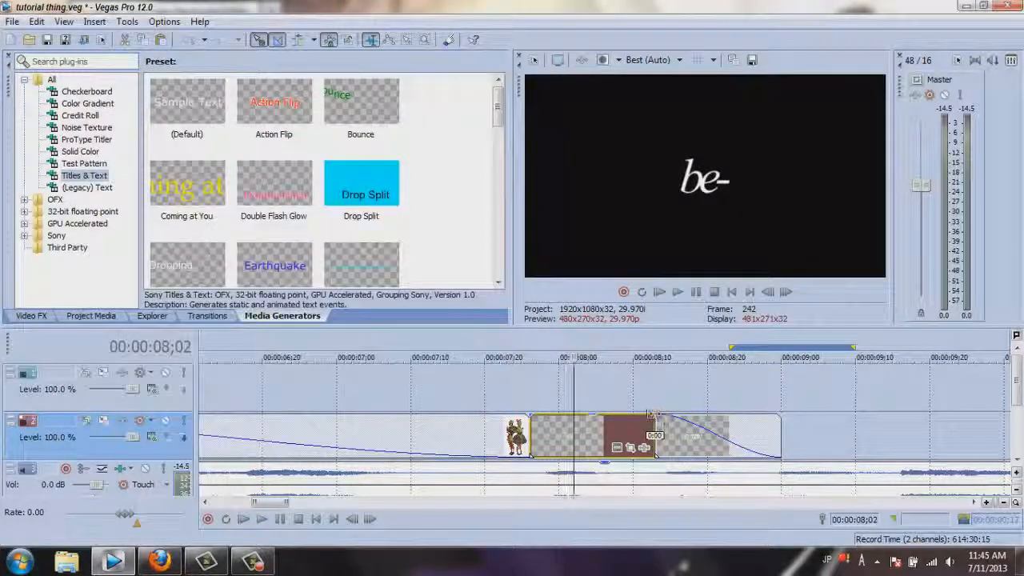
- Move the "cause" title one frame later and fade out the "be-" title over its full length
left_click_drag(657, 437, 666, 436)
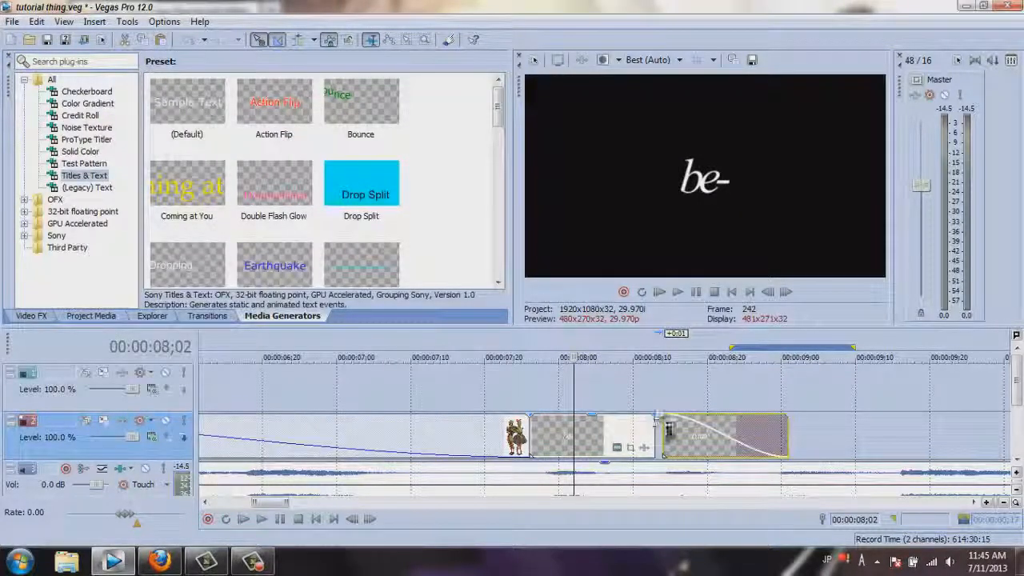
left_click(541, 425)
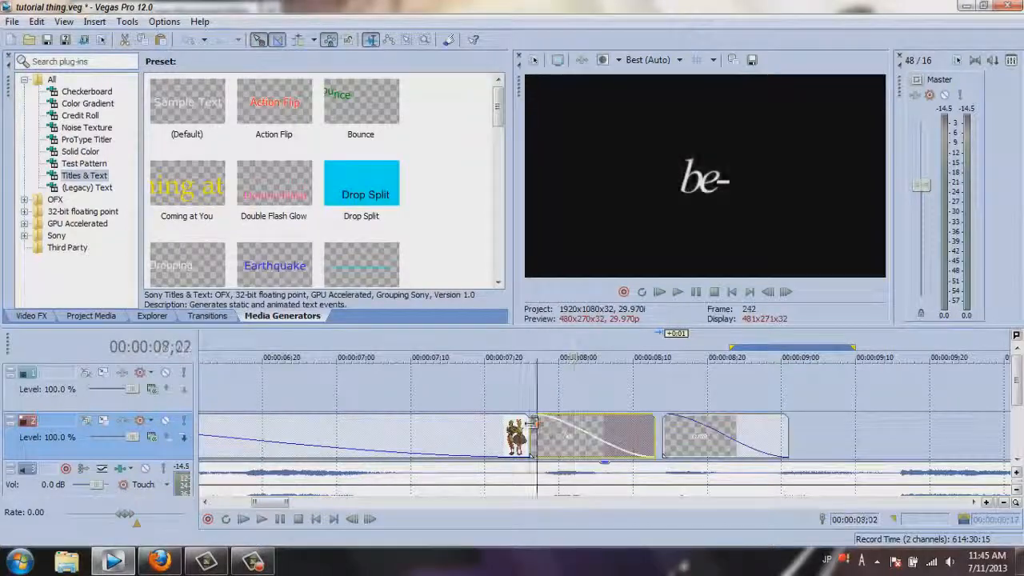
- Lower the opacity of both title events and play them from just before the "be-" title
left_click(678, 424)
left_click_drag(678, 422, 678, 439)
left_click(509, 401)
left_click(677, 292)
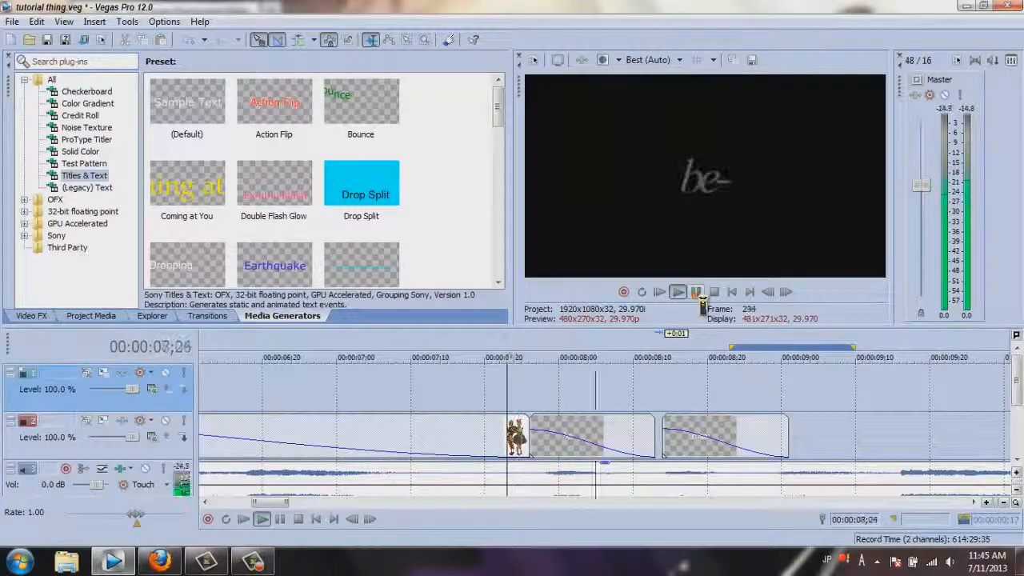
- Apply the Light Blur preset of Gaussian Blur to the "be-" title event
left_click(556, 449)
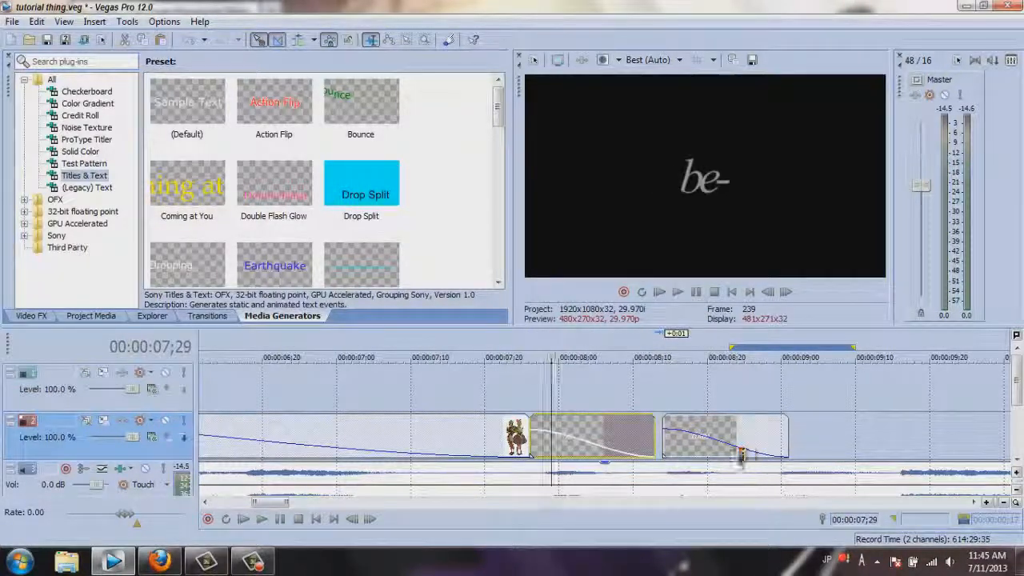
left_click(36, 316)
left_click(81, 211)
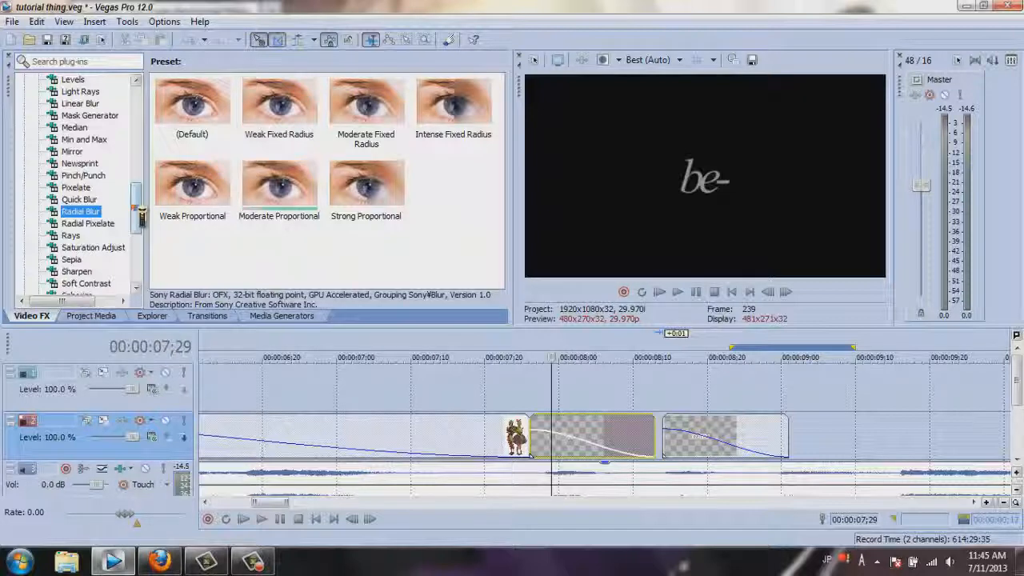
scroll(96, 185, "up", 6)
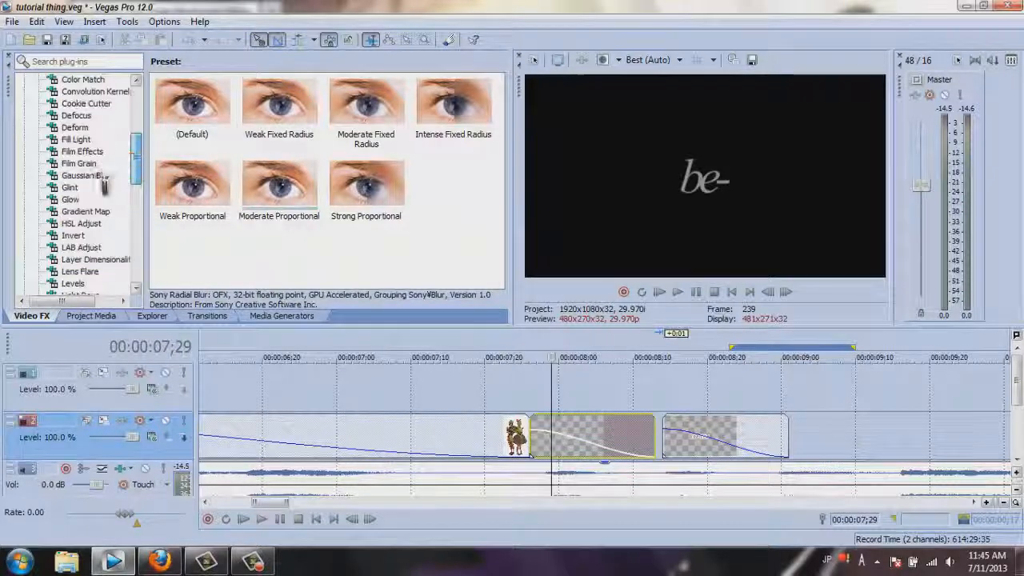
left_click(85, 175)
left_click_drag(390, 134, 616, 437)
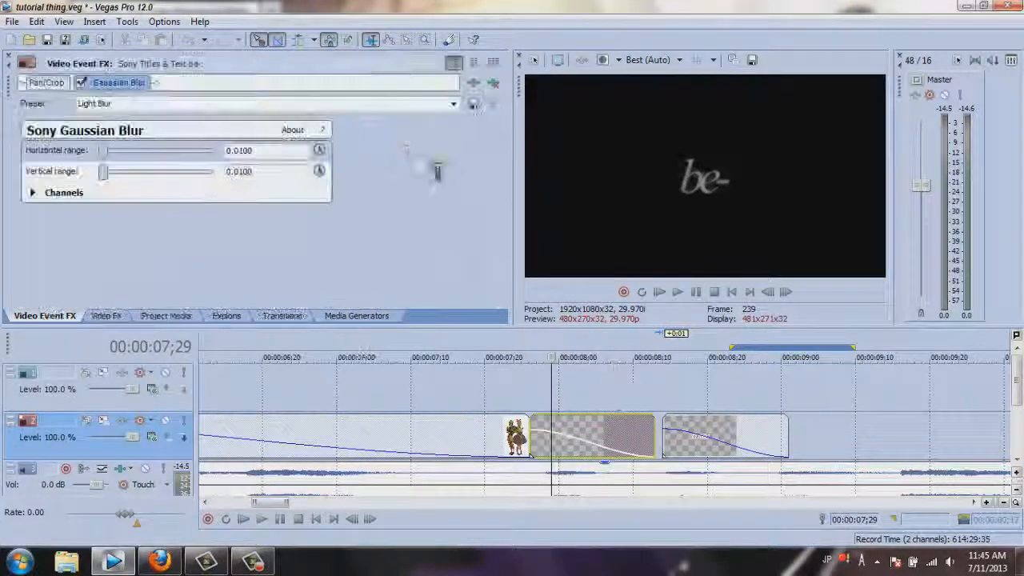
- Animate the Gaussian Blur's horizontal and vertical range and move their starting keyframes to the end of the effect's timeline
scroll(472, 164, "down", 2)
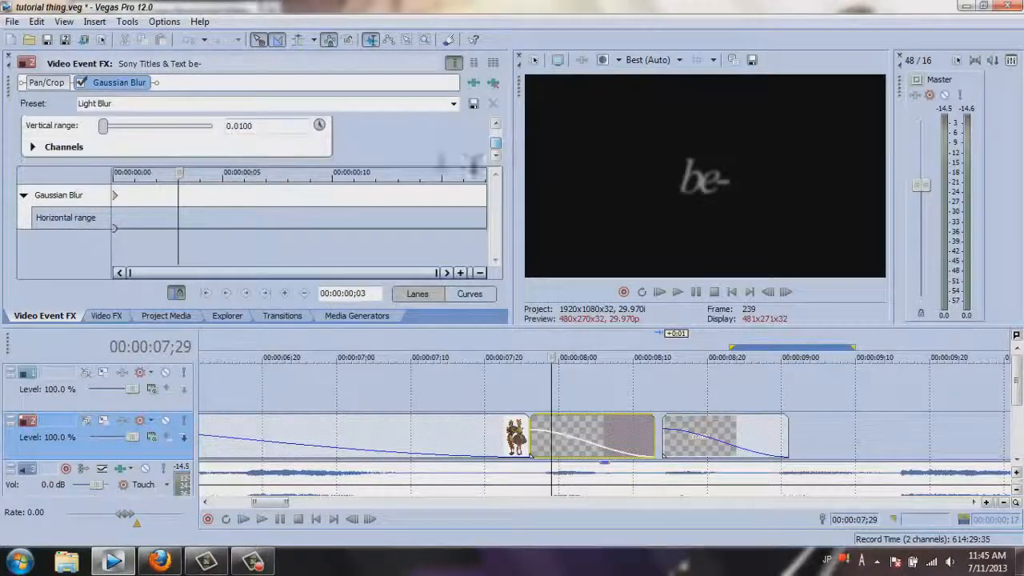
left_click(320, 125)
left_click_drag(115, 195, 544, 196)
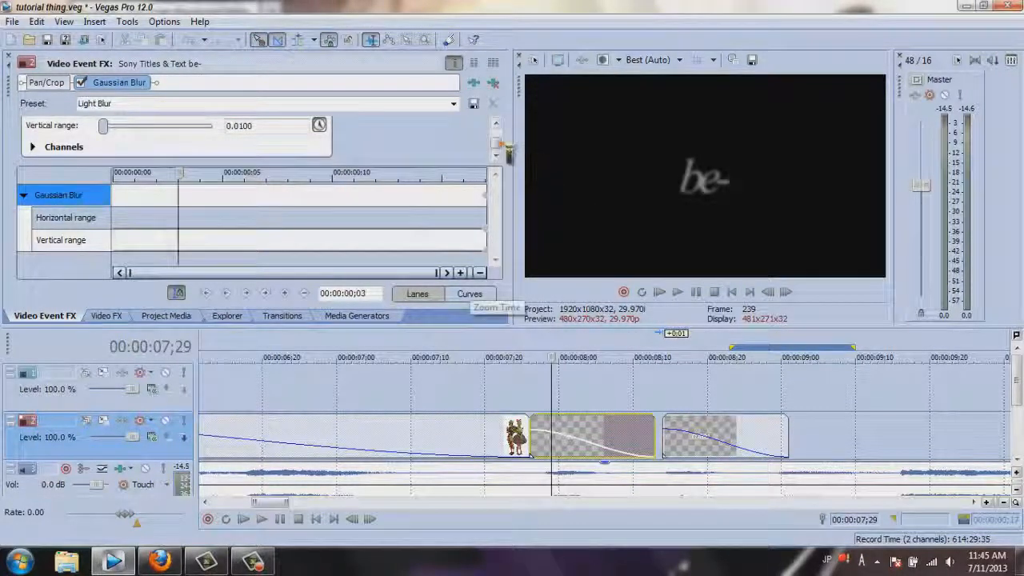
- Set the Gaussian Blur range to 0.0000 at the title's first frame and play the titles
scroll(497, 140, "up", 2)
left_click_drag(112, 160, 81, 145)
scroll(505, 147, "down", 2)
left_click_drag(143, 205, 582, 233)
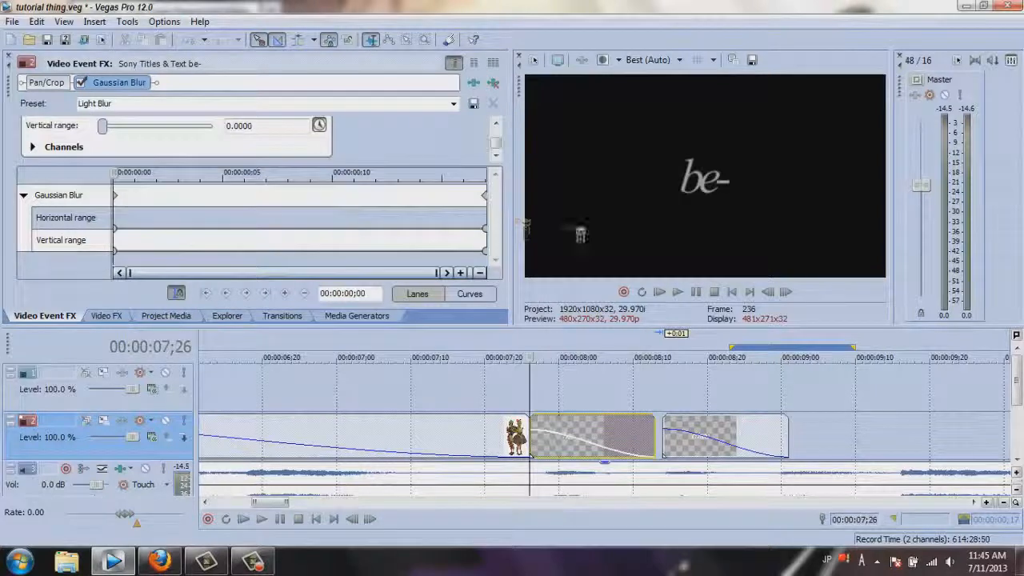
left_click(696, 291)
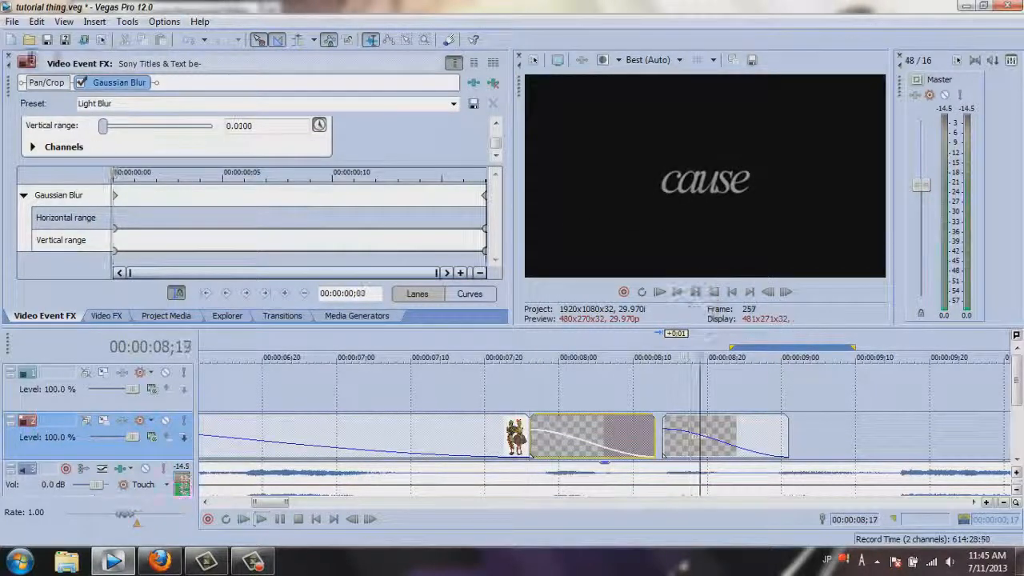
- Apply the Light Blur preset of Gaussian Blur to the "cause" title event
left_click(9, 58)
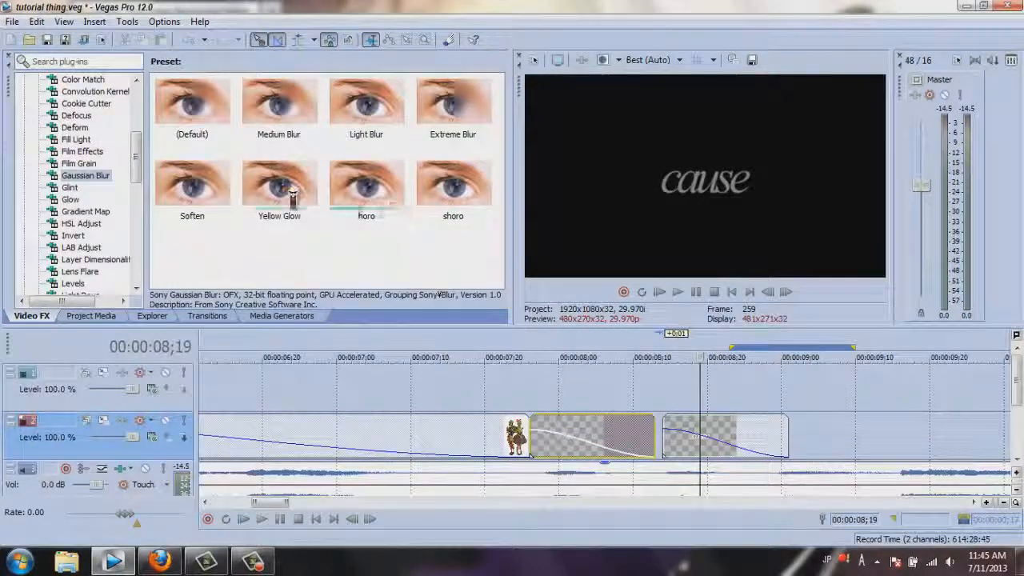
left_click_drag(366, 104, 796, 470)
left_click_drag(748, 448, 748, 450)
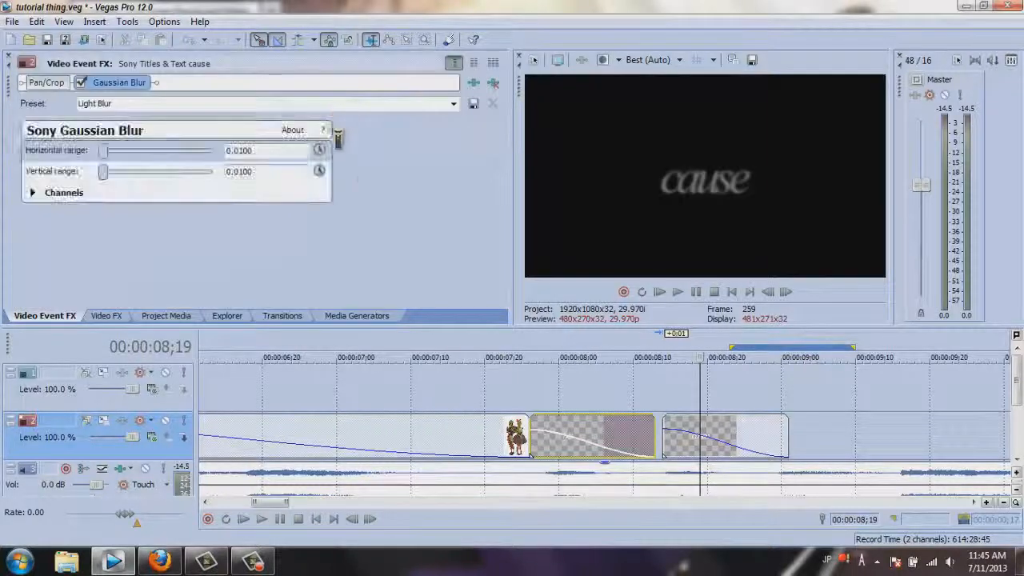
- Animate the "cause" title's horizontal and vertical blur range and move the starting keyframes to the end of the effect's timeline
left_click(318, 149)
left_click_drag(507, 137, 506, 144)
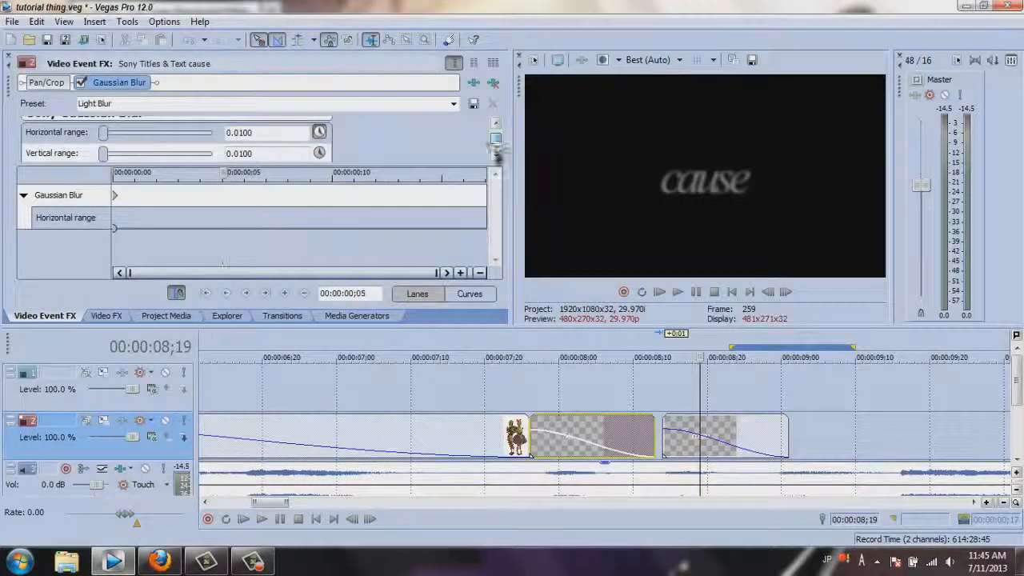
left_click(319, 153)
left_click_drag(117, 196, 489, 198)
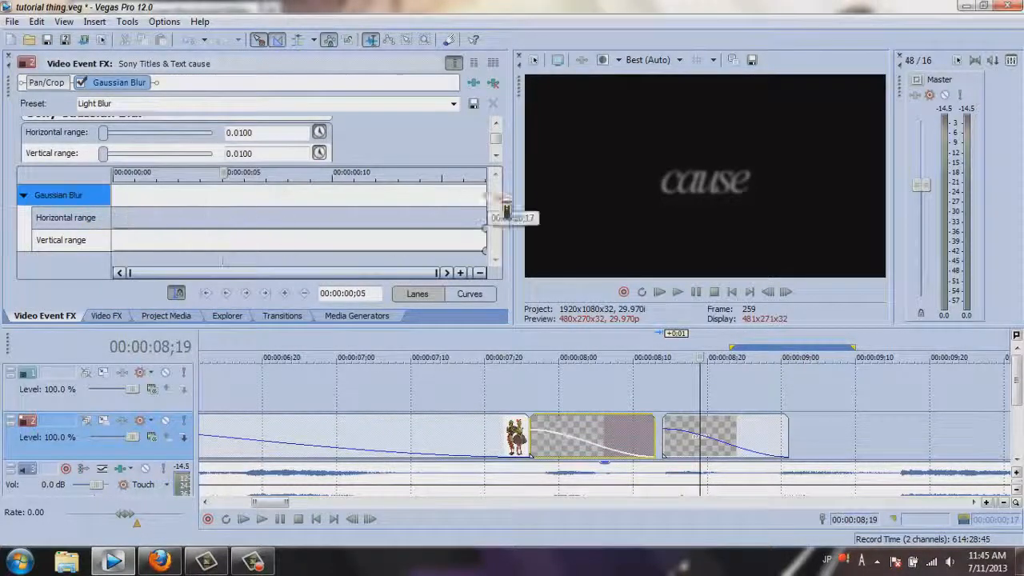
- Set both Gaussian Blur ranges to 0.0000 at the start of the "cause" title and shift its keyframes slightly inward
left_click_drag(130, 172, 70, 145)
left_click_drag(135, 175, 53, 208)
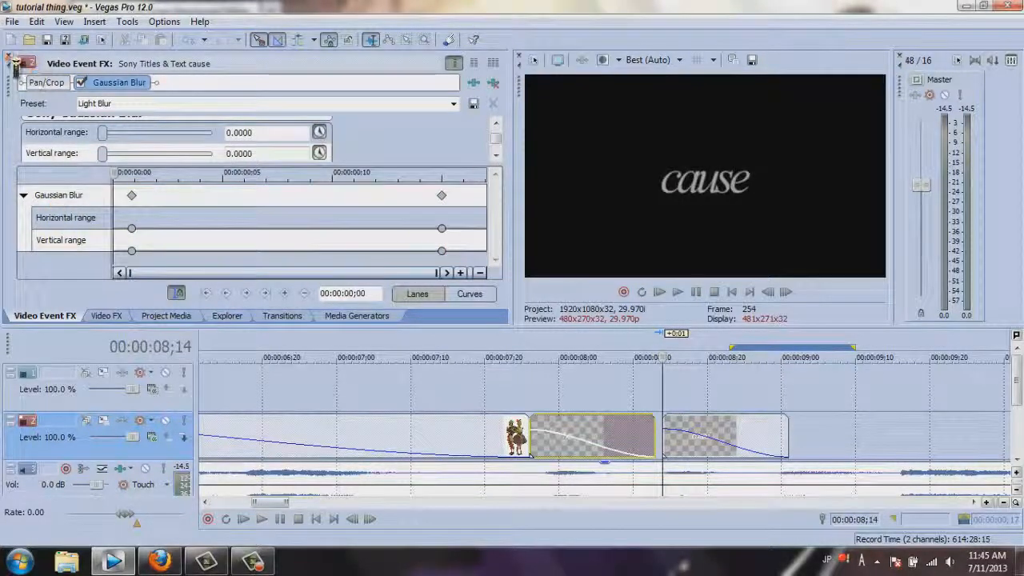
left_click(12, 61)
- Play the sequence from 00:00:07;07 through the "be-" and "cause" titles
left_click(404, 396)
scroll(404, 396, "down", 4)
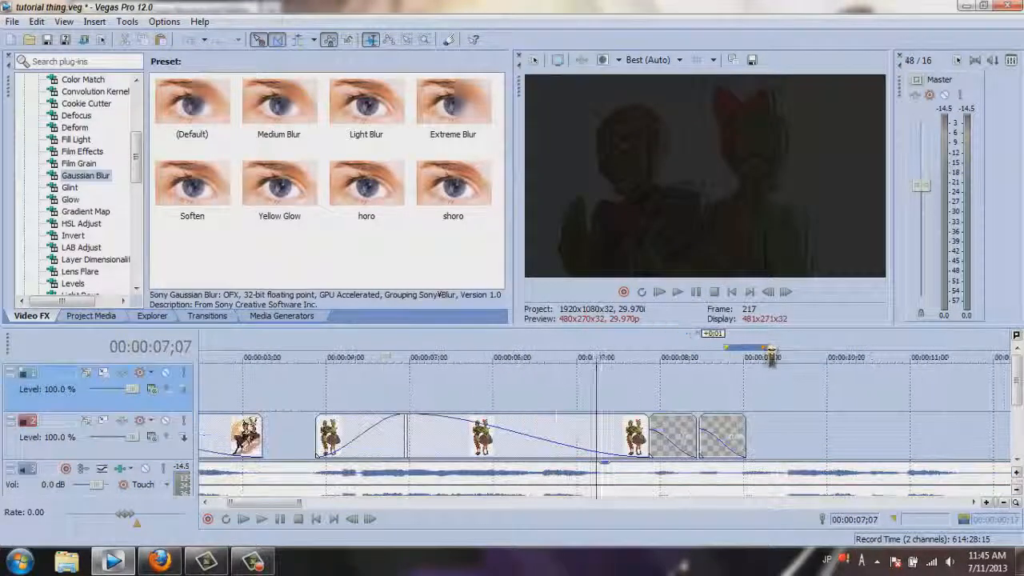
left_click(702, 297)
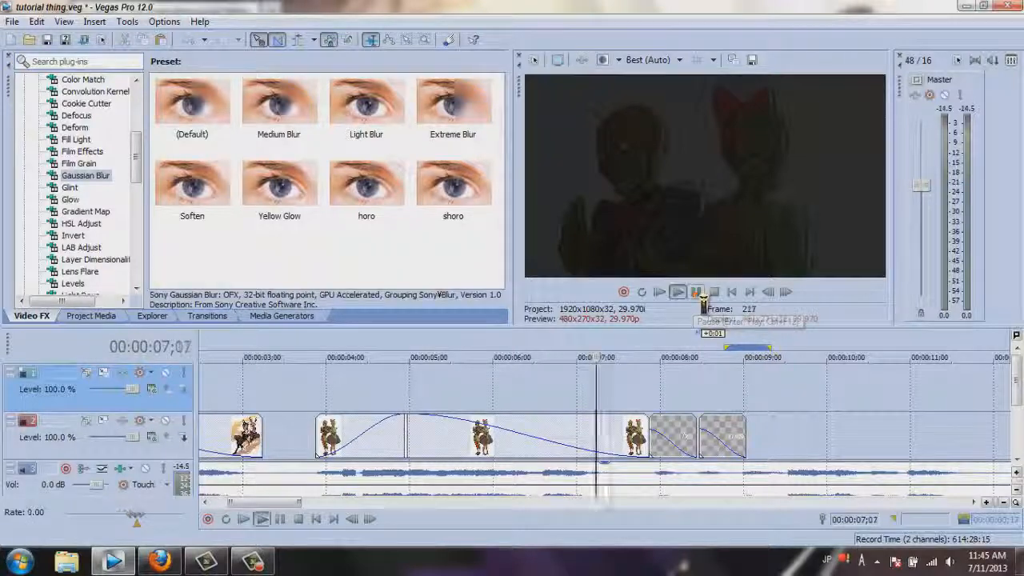
left_click(700, 294)
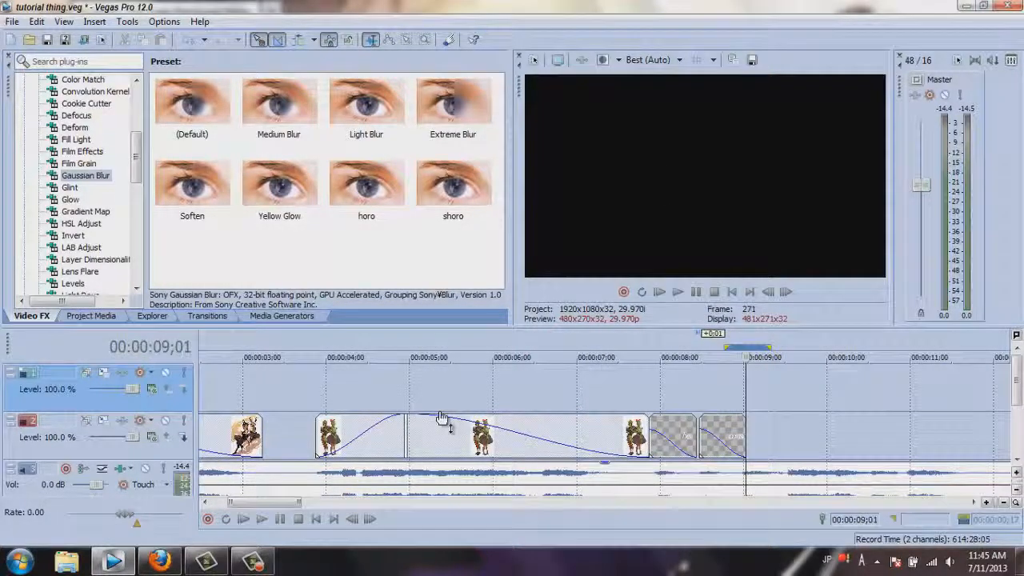
- Apply the Soften preset of Gaussian Blur to the image event just before the two titles
left_click(406, 434)
left_click(425, 439)
left_click(467, 438)
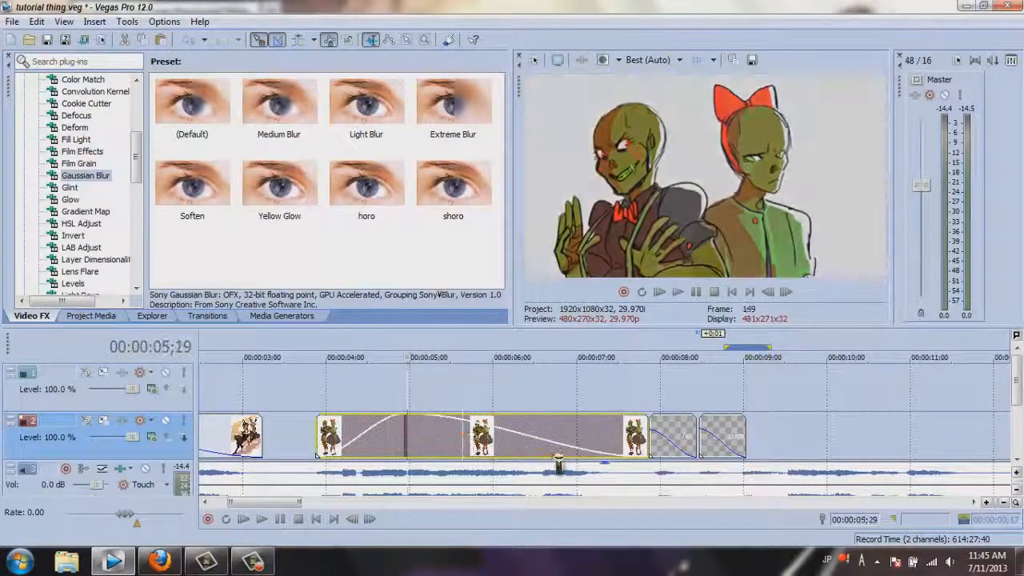
left_click(550, 454)
left_click(648, 437)
left_click(418, 432)
left_click(405, 432)
left_click(410, 428)
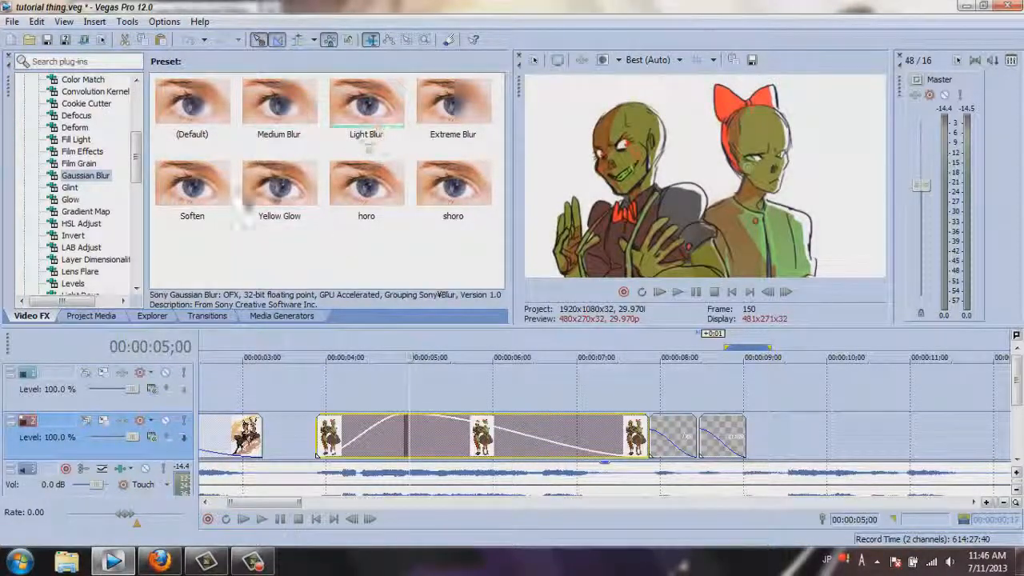
left_click_drag(192, 196, 512, 392)
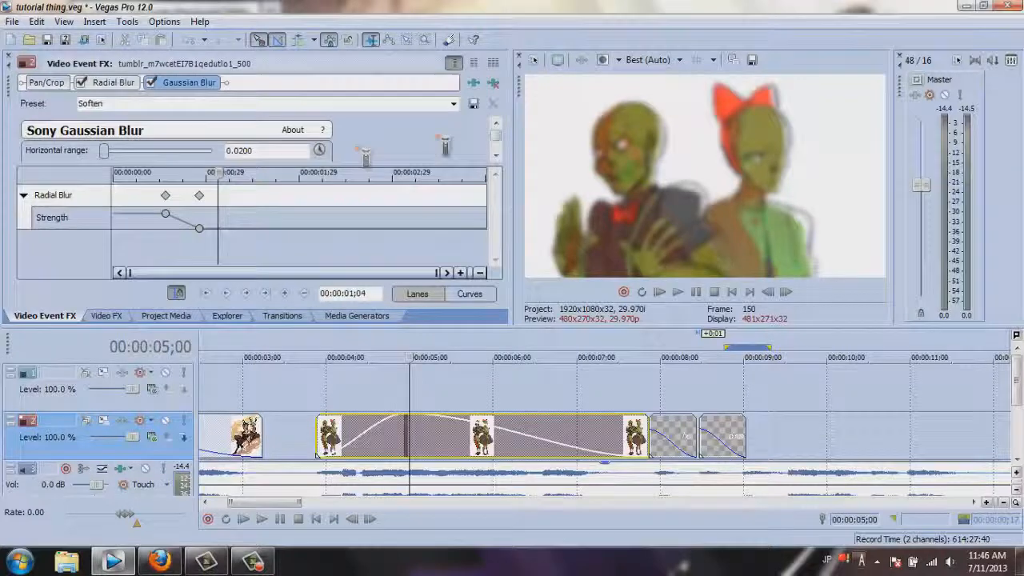
- Animate the image's horizontal and vertical blur range and move the Gaussian Blur keyframes to the end of the event
left_click_drag(505, 142, 505, 151)
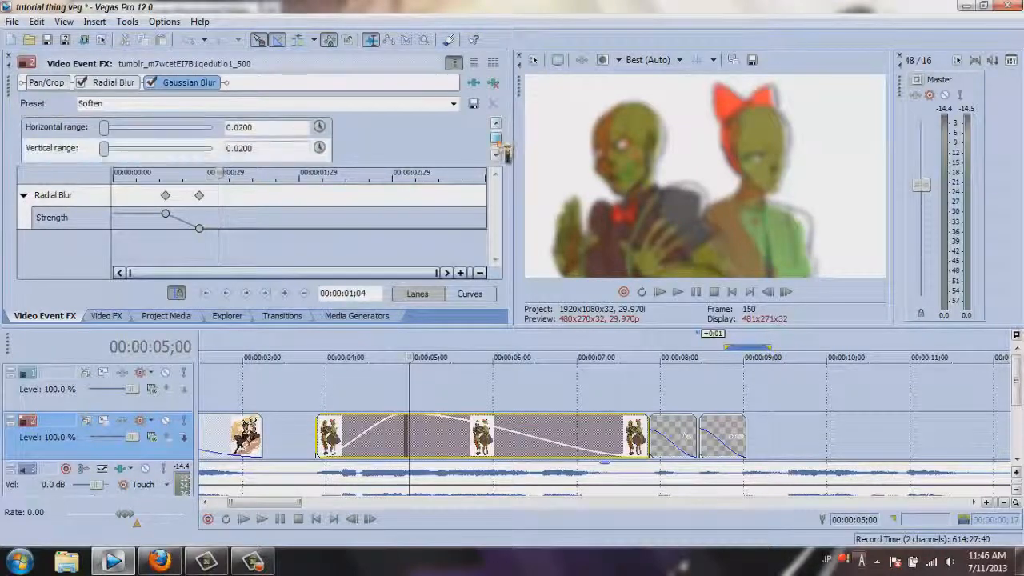
left_click(319, 147)
left_click(105, 240)
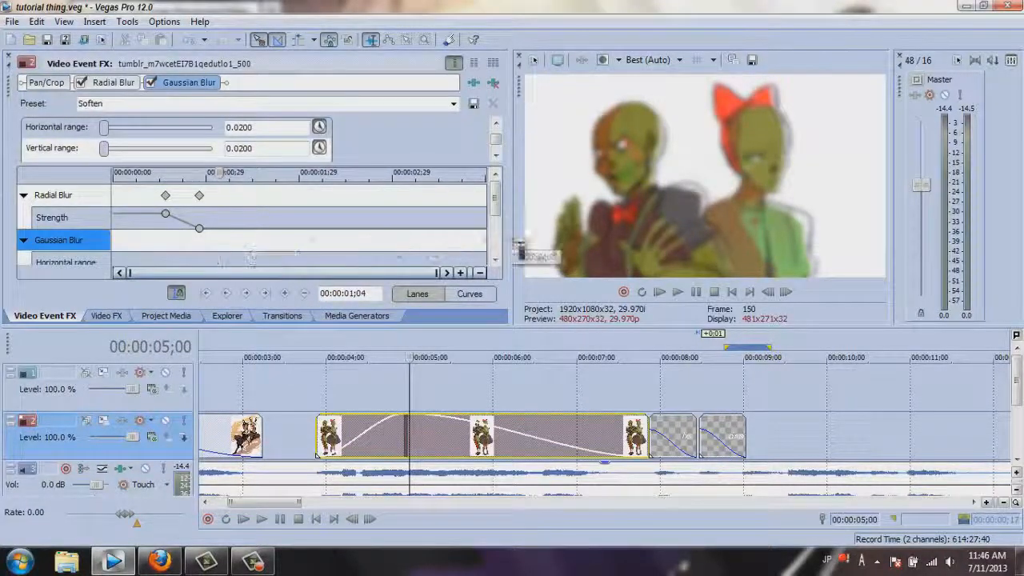
- Lower the image's Gaussian Blur ranges to their minimum and return the cursor to the start of the event
left_click_drag(118, 144, 102, 147)
left_click_drag(252, 192, 113, 250)
left_click(10, 57)
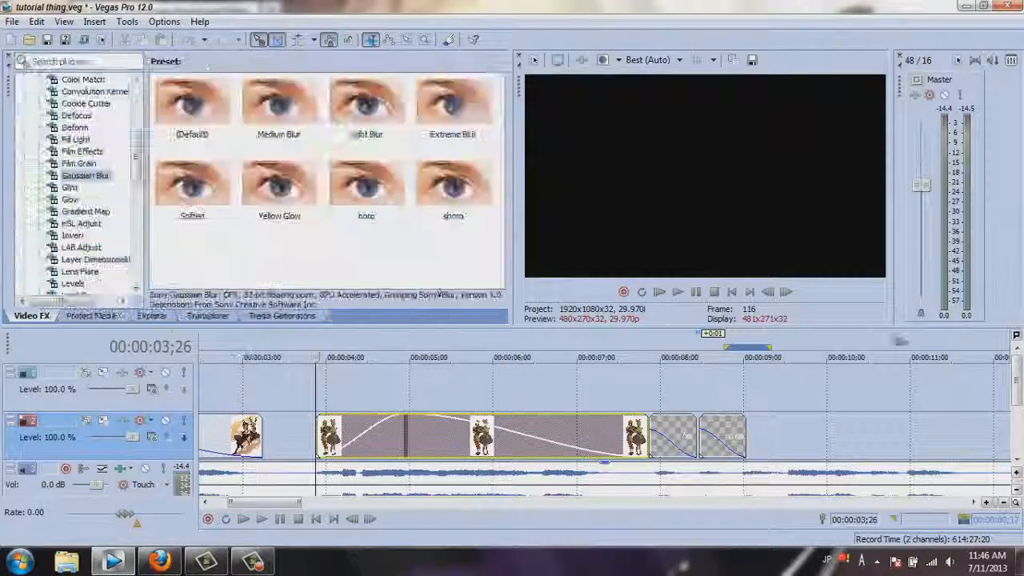
- Play the blurred image event and the titles that follow it
left_click(699, 293)
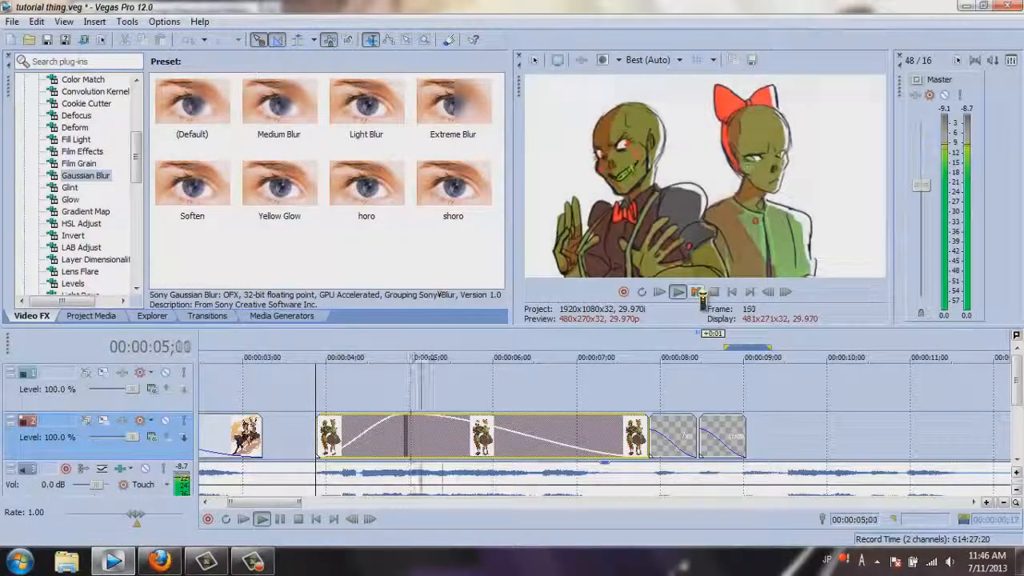
left_click(620, 406)
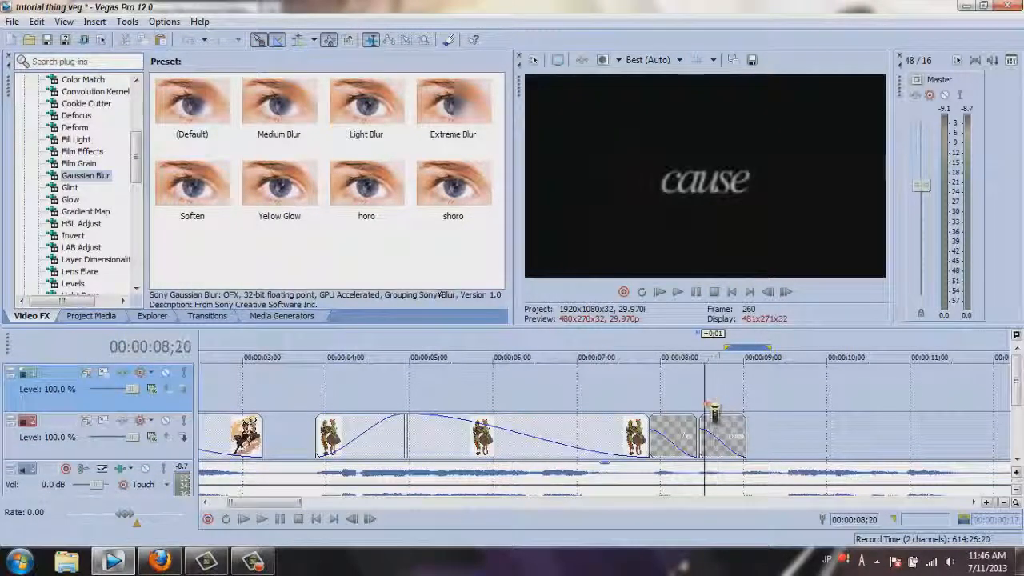
left_click(731, 292)
- Review the project from the first image event through to the "cause" title
scroll(266, 496, "up", 4)
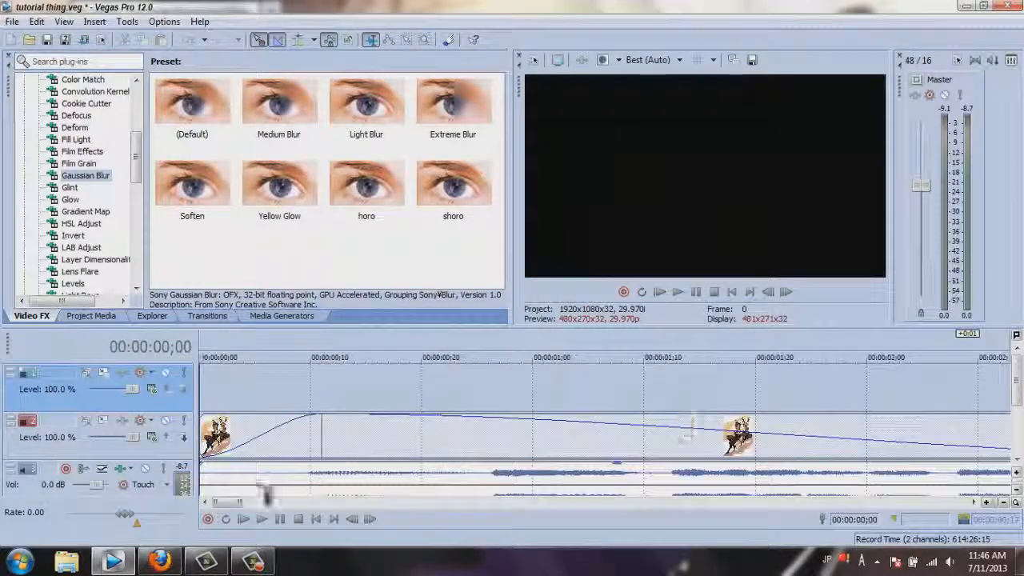
left_click(339, 442)
key("Left")
scroll(436, 439, "down", 4)
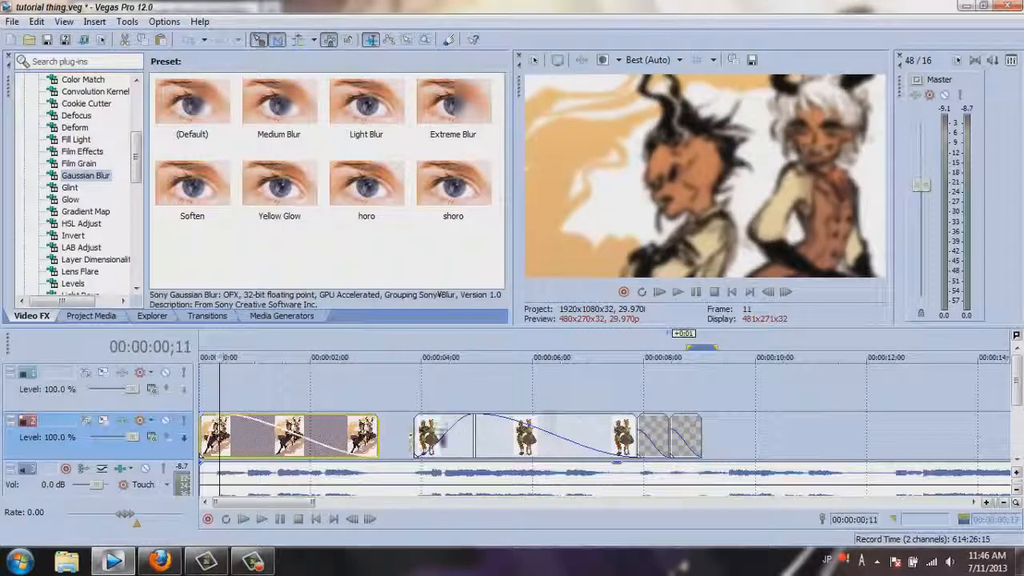
left_click_drag(223, 391, 704, 390)
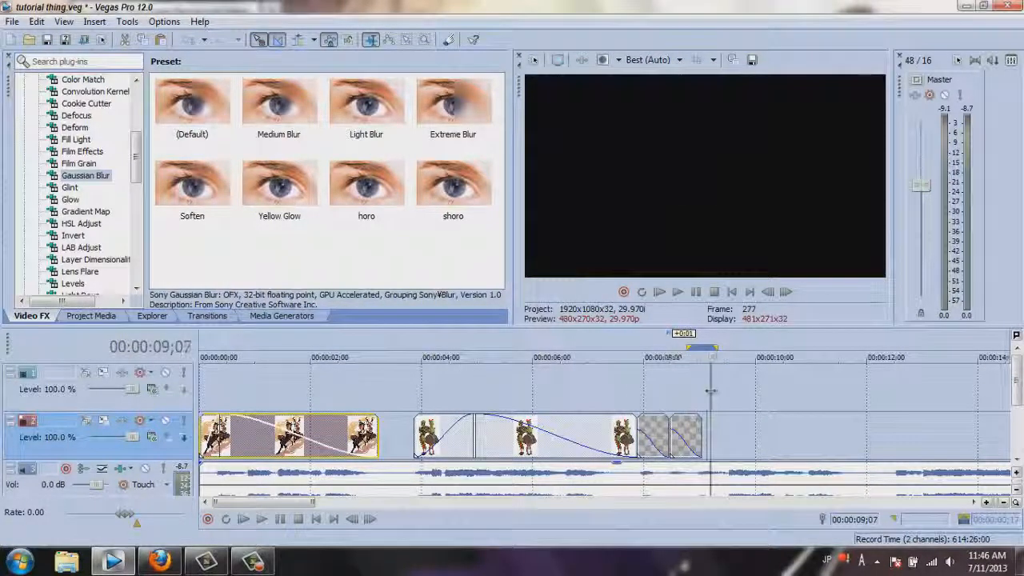
left_click(680, 421)
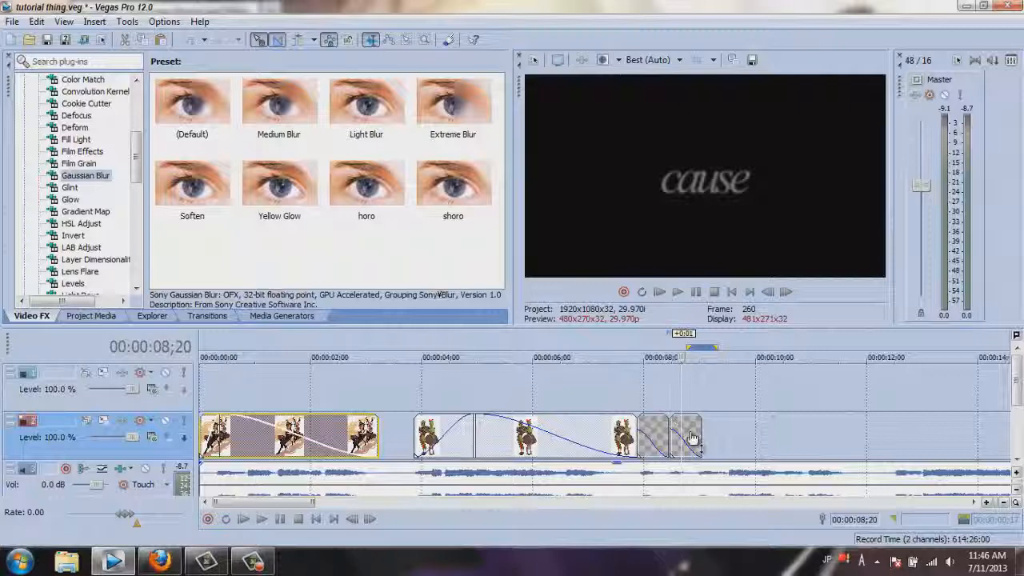
- Play the "cause" title and a little beyond its end to check the timing
scroll(692, 437, "up", 4)
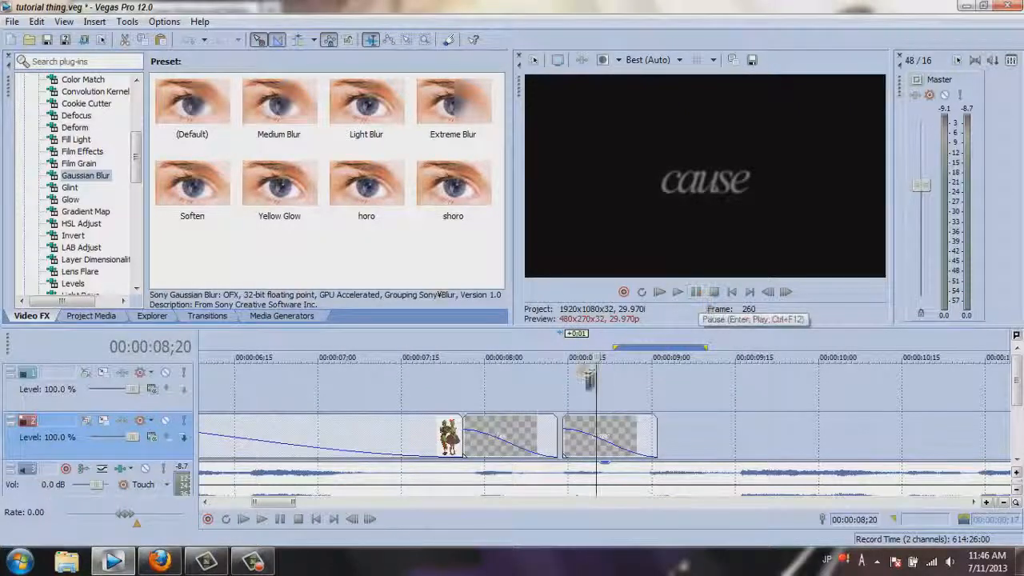
left_click(559, 387)
left_click(701, 294)
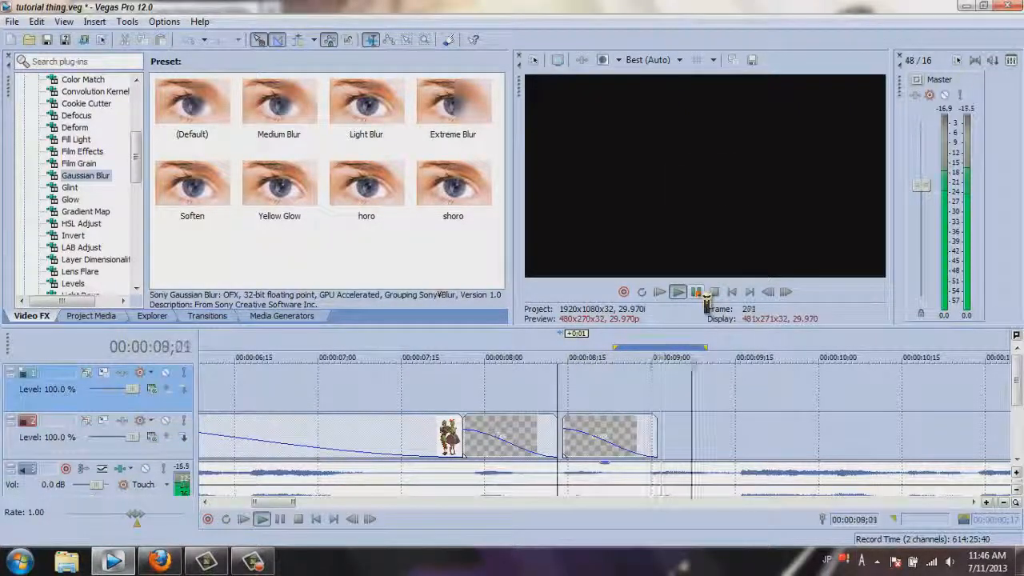
left_click(705, 294)
- Insert the picture of the couple in pink and yellow from the cherubs folder at 00:00:09;00 on the upper track
left_click(661, 404)
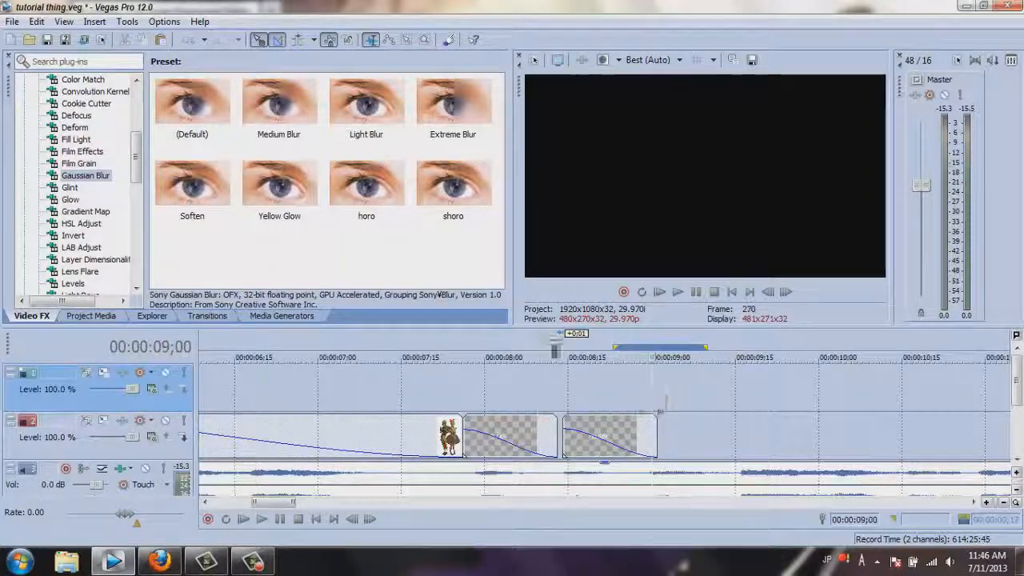
left_click(36, 47)
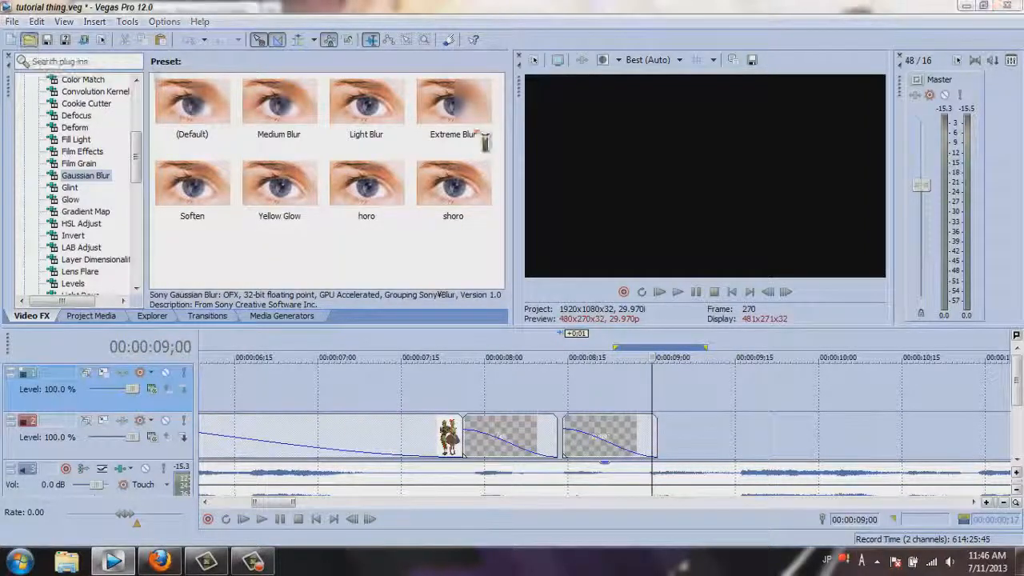
scroll(503, 148, "down", 1)
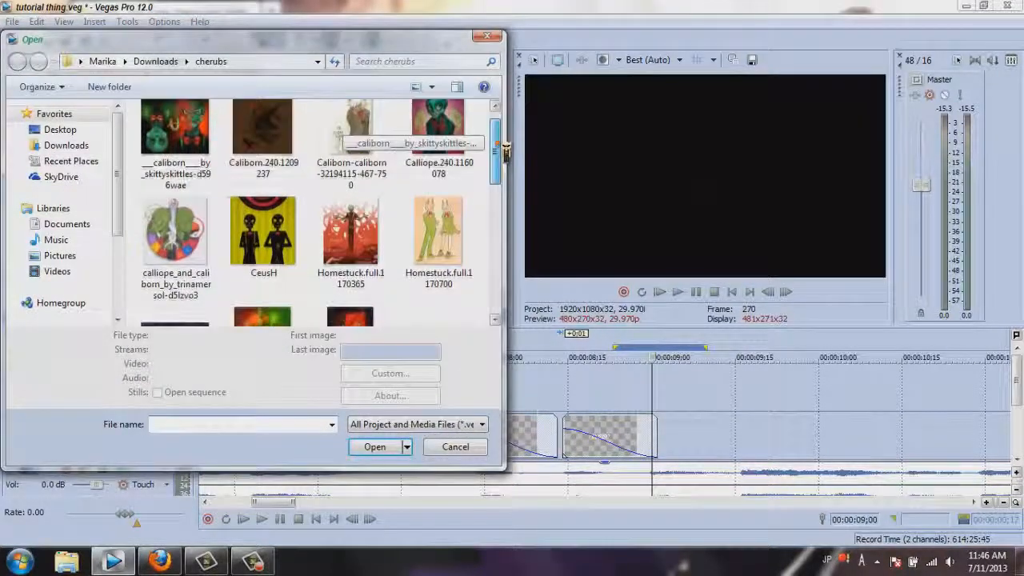
scroll(503, 148, "up", 1)
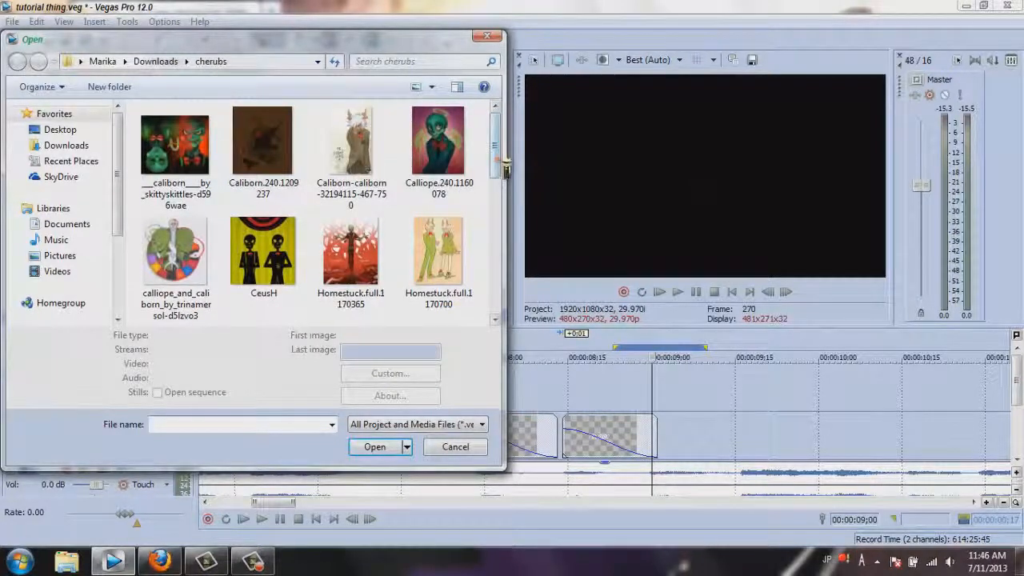
scroll(504, 164, "down", 10)
double_click(439, 256)
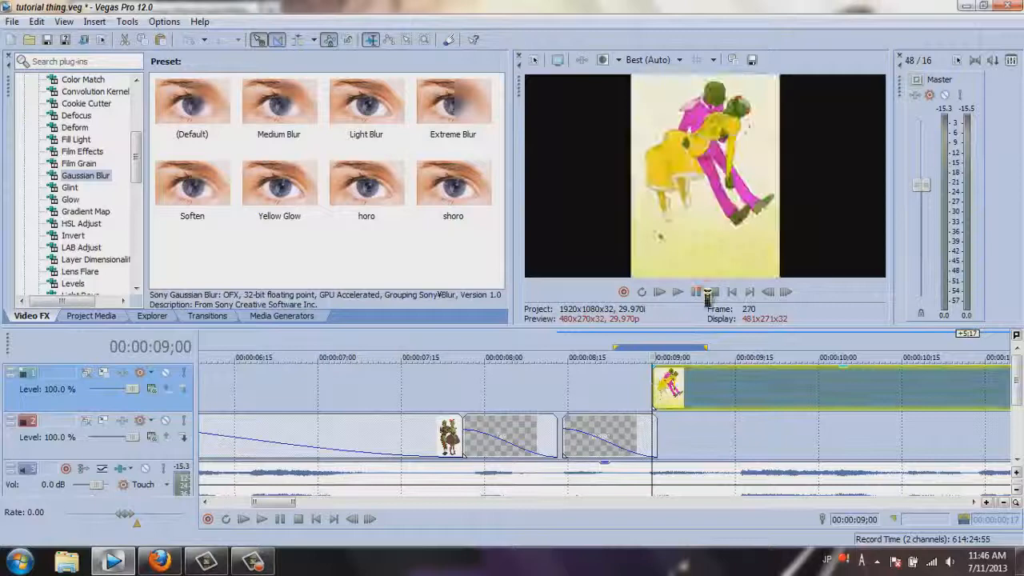
- Play the inserted picture against the audio and trim the event's end to about 00:00:10;03
left_click(677, 293)
left_click(697, 292)
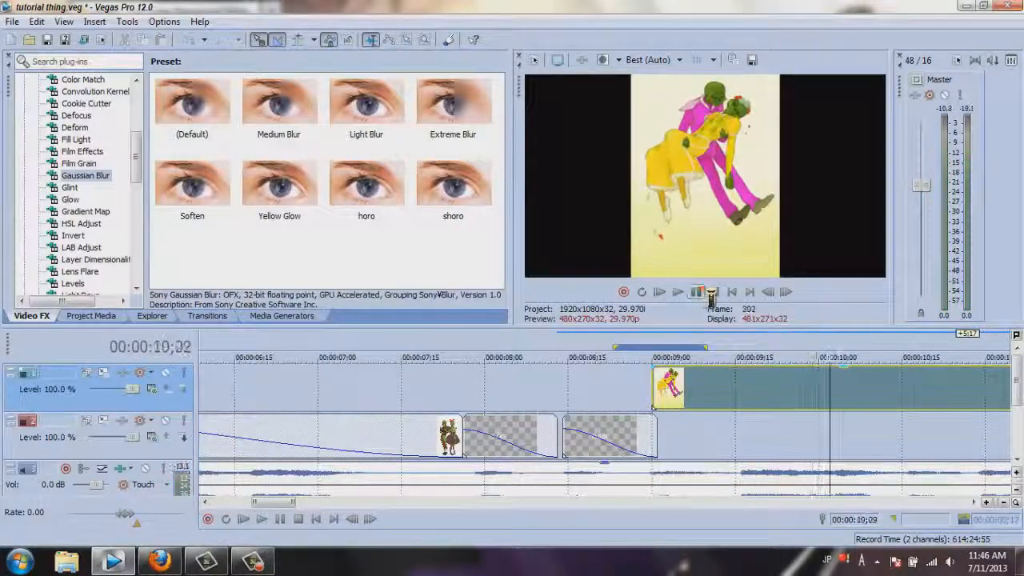
scroll(782, 411, "down", 3)
left_click_drag(931, 390, 602, 394)
left_click(599, 391)
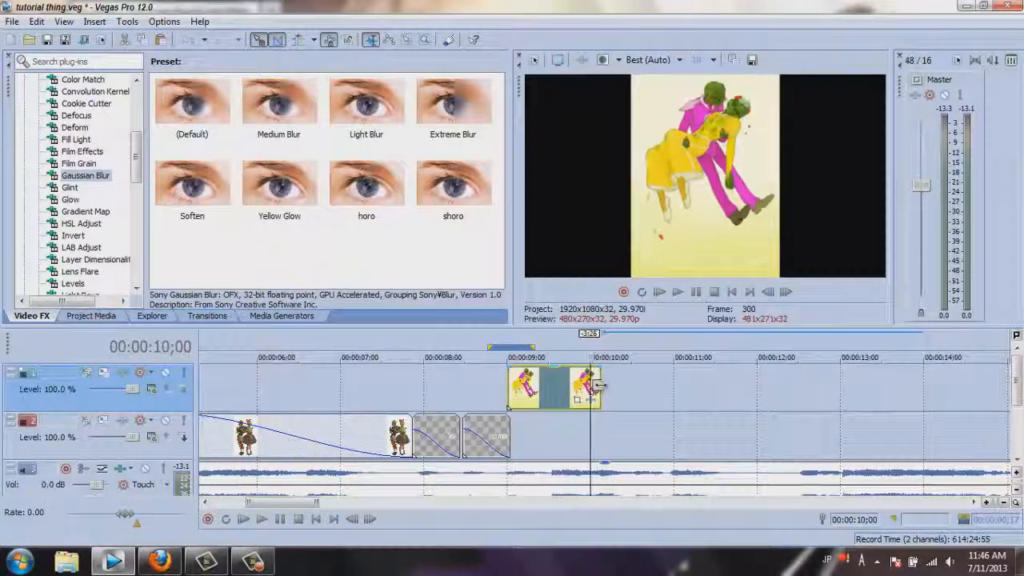
scroll(608, 391, "up", 5)
left_click_drag(653, 387, 639, 388)
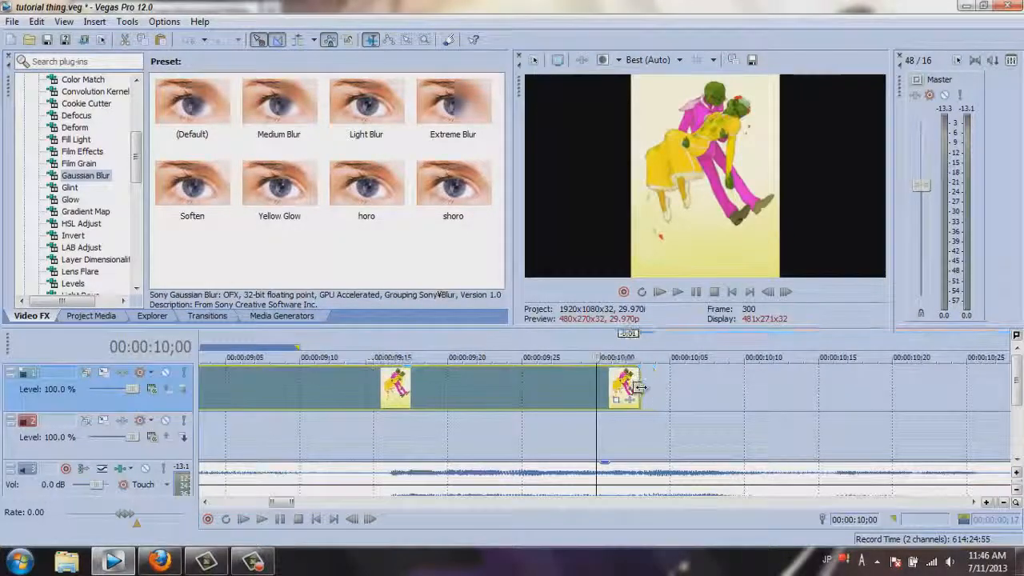
- Crop the new picture event to match the output aspect, starting from 00:00:09;00
scroll(628, 386, "down", 3)
left_click(543, 397)
scroll(632, 404, "up", 1)
scroll(626, 393, "up", 4)
scroll(622, 386, "down", 2)
left_click(815, 400)
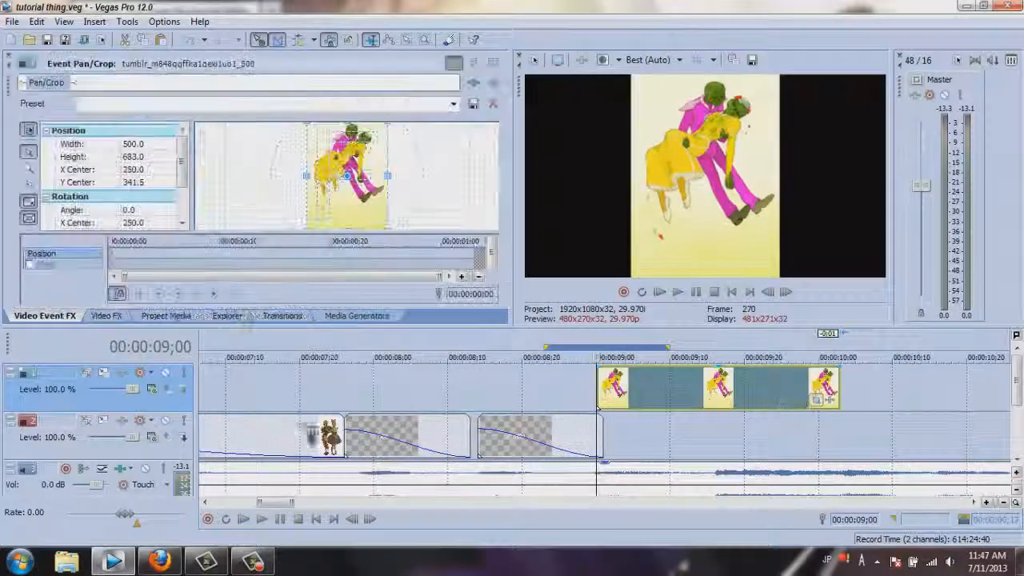
right_click(392, 201)
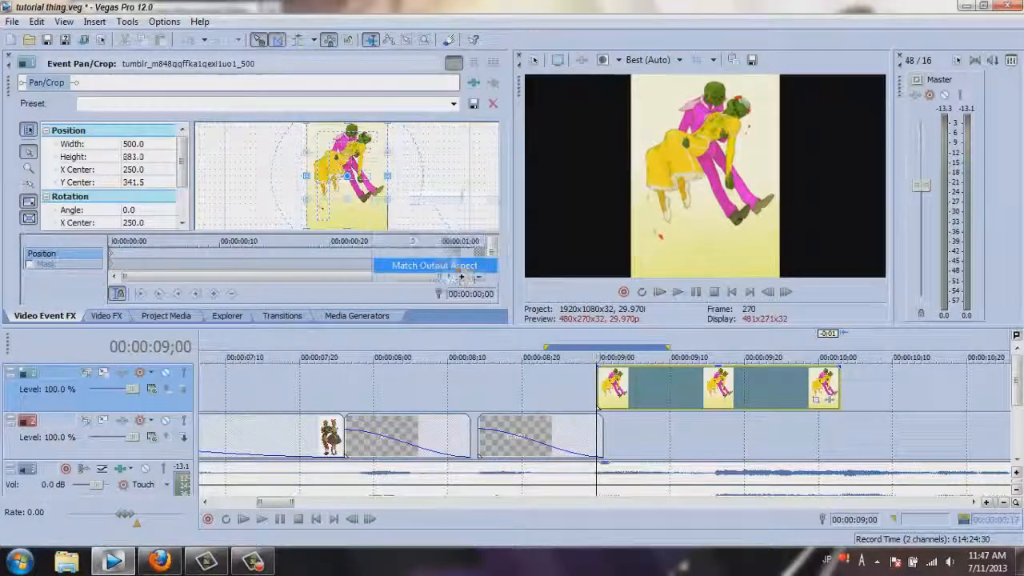
left_click(424, 265)
- Animate the crop frame from the picture's lower part at the start up to the couple's upper bodies at 00:00:00;07
left_click_drag(362, 181, 361, 205)
scroll(153, 266, "up", 2)
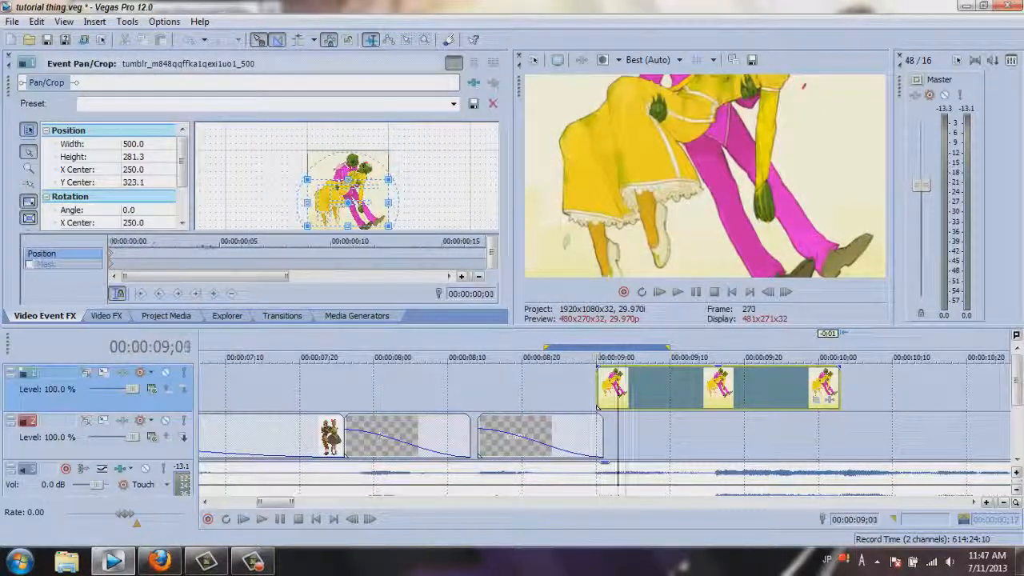
left_click_drag(251, 251, 260, 252)
left_click_drag(362, 199, 360, 173)
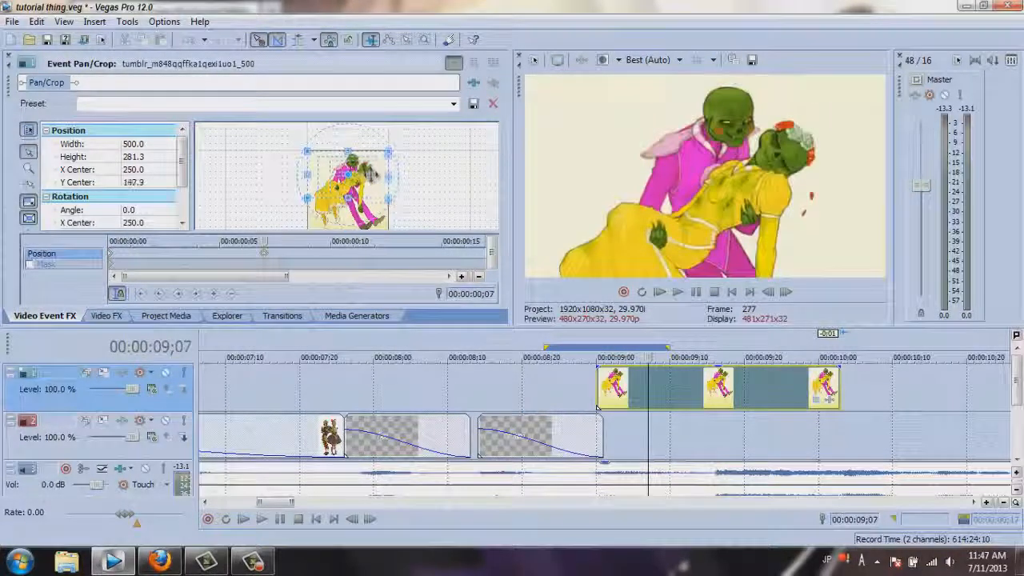
- Add a crop keyframe at 00:00:01;03 with a 1.0 angle and the frame narrowed to about 455.6 wide
scroll(478, 266, "down", 2)
left_click(480, 261)
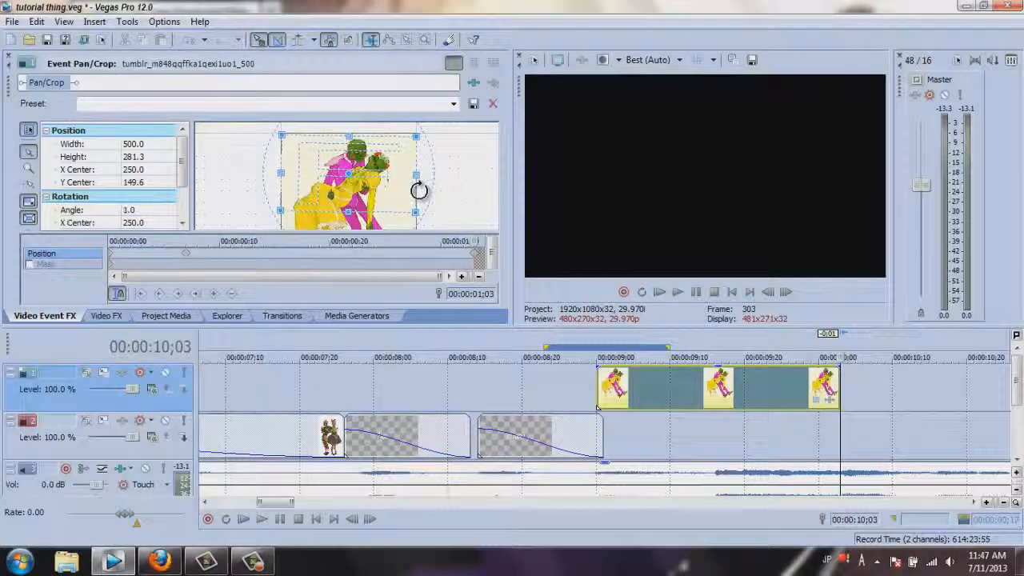
left_click_drag(415, 190, 410, 191)
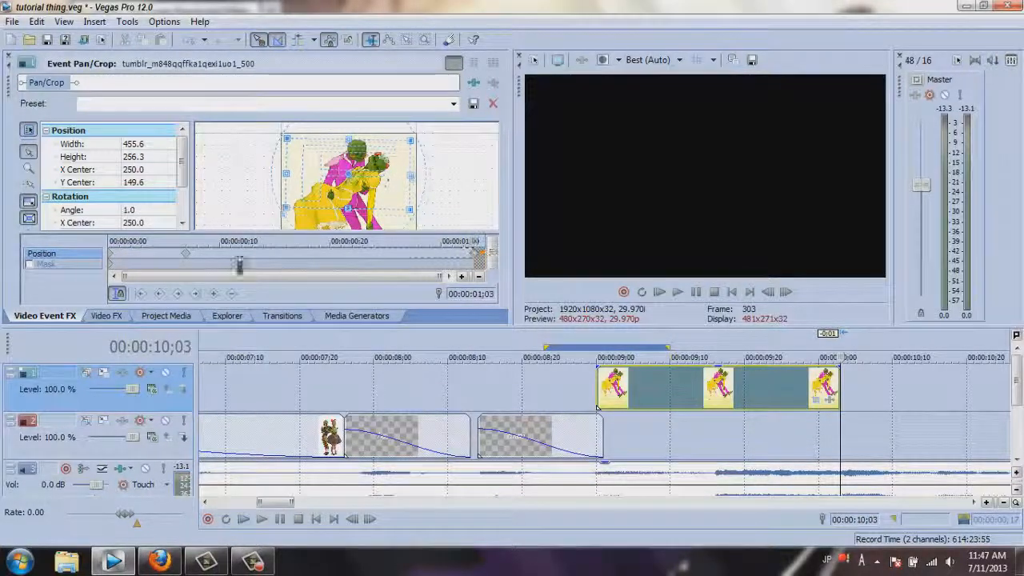
- Smooth the crop keyframe at 00:00:00;07 and play the picture event from 00:00:09;00
left_click(597, 408)
right_click(184, 254)
left_click(232, 393)
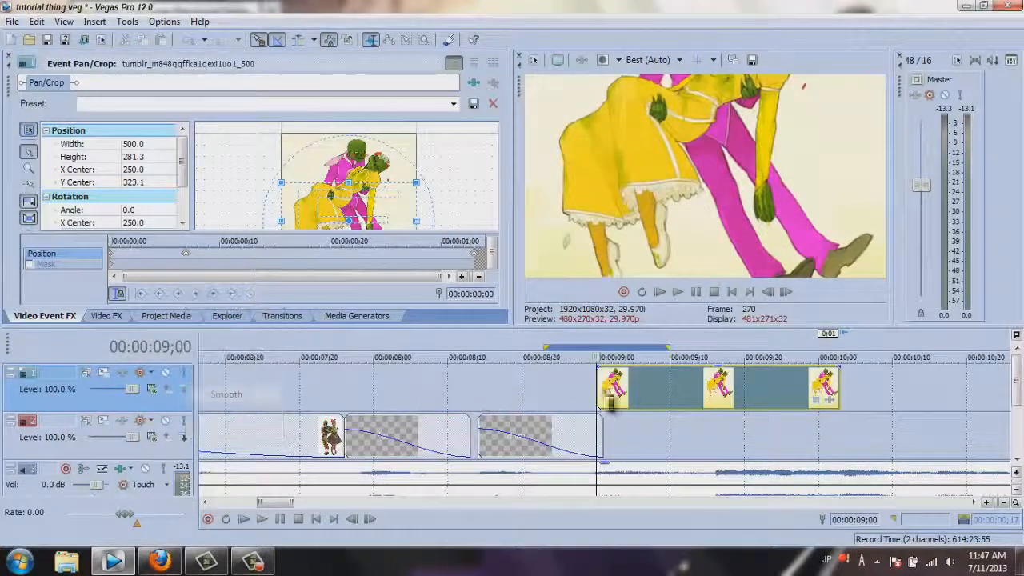
key("space")
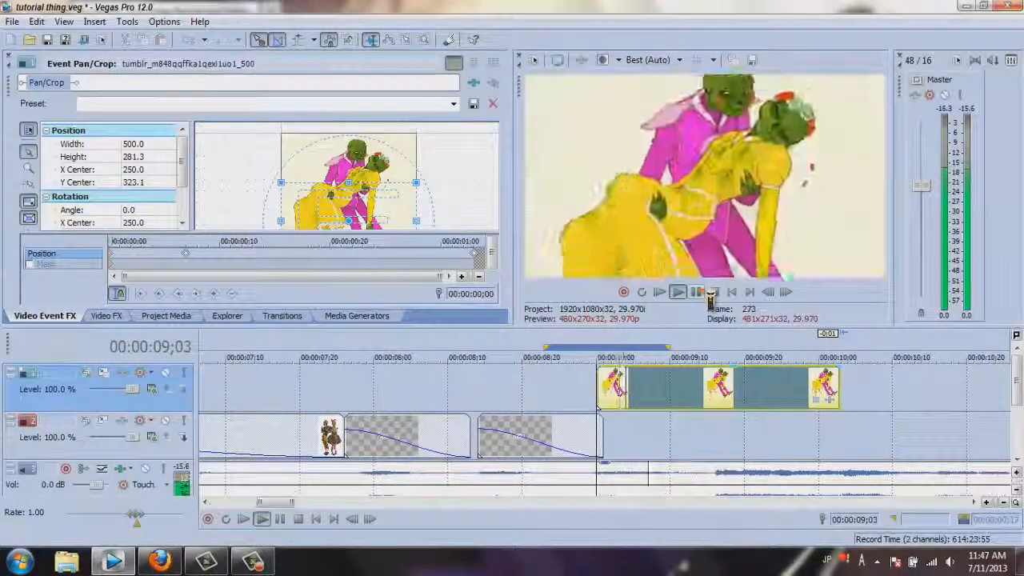
key("space")
- Add a fade-out to the picture event from about 00:00:09;07 to its end and play it
left_click_drag(844, 365, 666, 358)
key("space")
key("space")
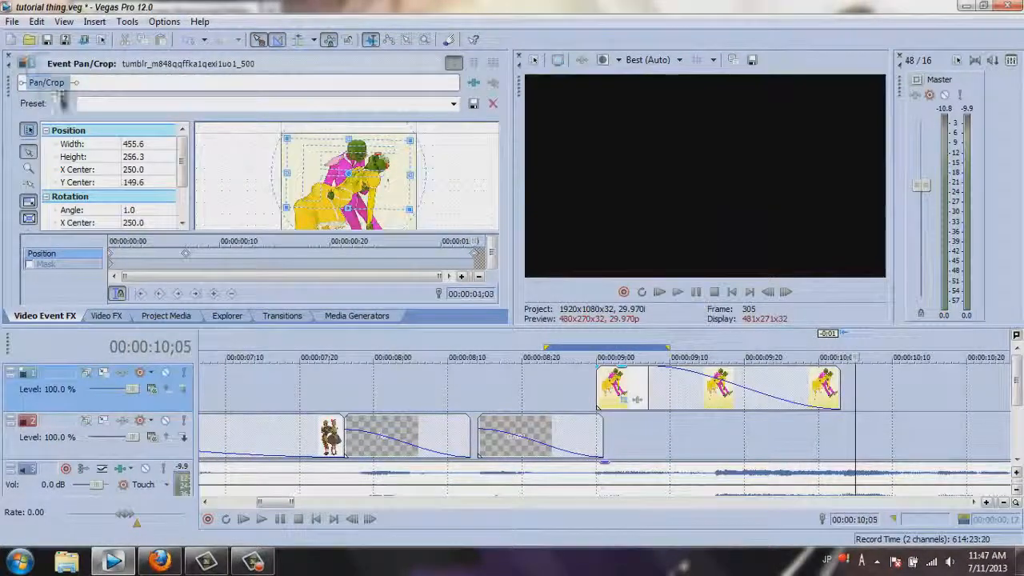
- Apply the Brightness and Contrast effect with the Very Bright preset to the picture event at 00:00:09;00
left_click(8, 58)
left_click(598, 405)
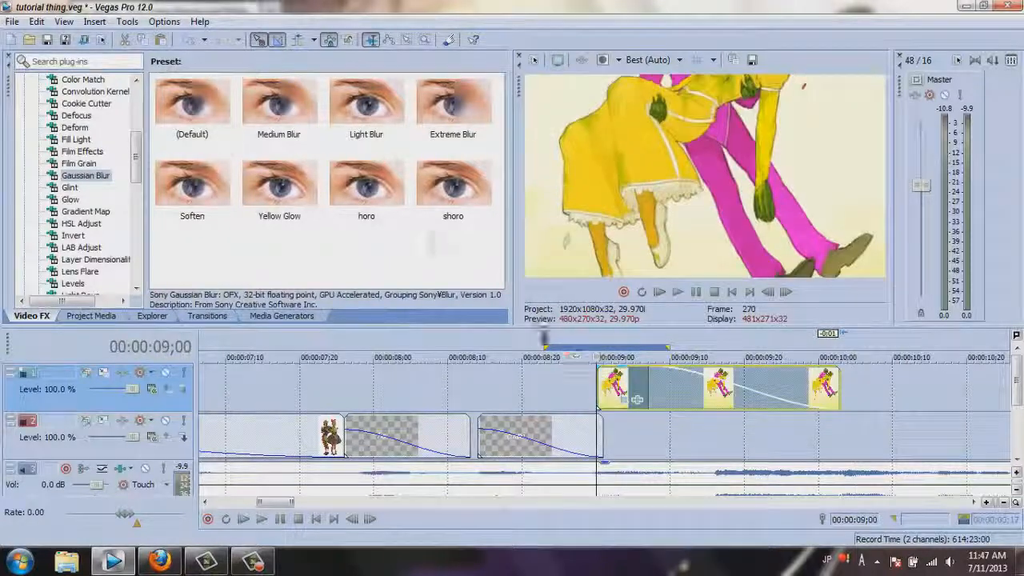
scroll(80, 184, "up", 5)
left_click(86, 140)
left_click_drag(368, 126, 633, 400)
mouse_move(188, 155)
left_mouse_down()
mouse_move(185, 173)
mouse_move(187, 157)
left_mouse_up()
left_click(317, 150)
left_click_drag(331, 173, 324, 147)
- Shorten the event's fade-out to 00:00:00;22 and keyframe the (Default) brightness preset at 00:00:00;10
left_click_drag(128, 172, 227, 172)
left_click_drag(650, 386, 678, 386)
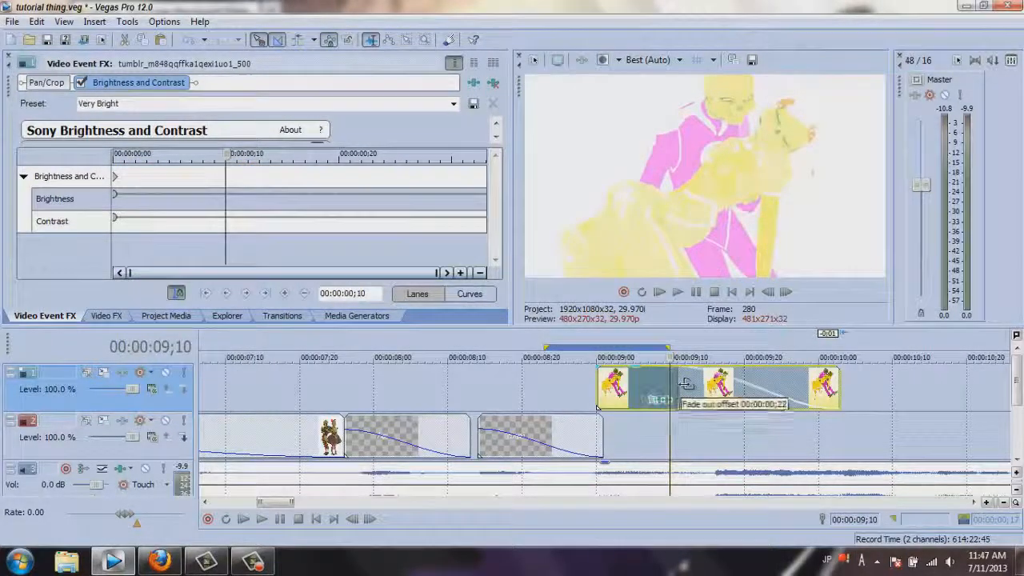
left_click(455, 104)
left_click(272, 113)
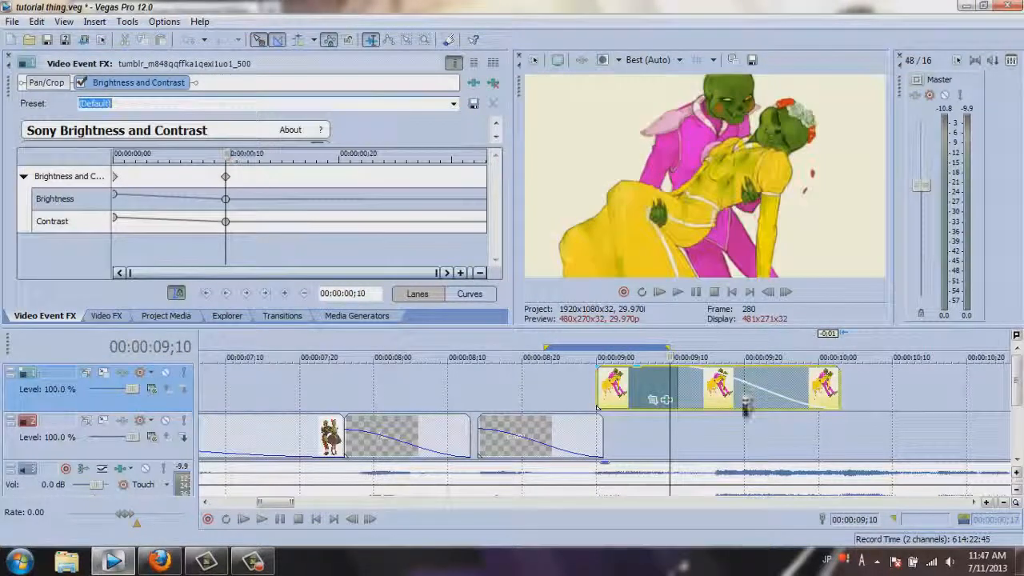
- Shift the (Default) brightness keyframe to about 00:00:00;11 and play the picture event
left_click(686, 394)
left_click(681, 396)
left_click_drag(226, 177, 114, 163)
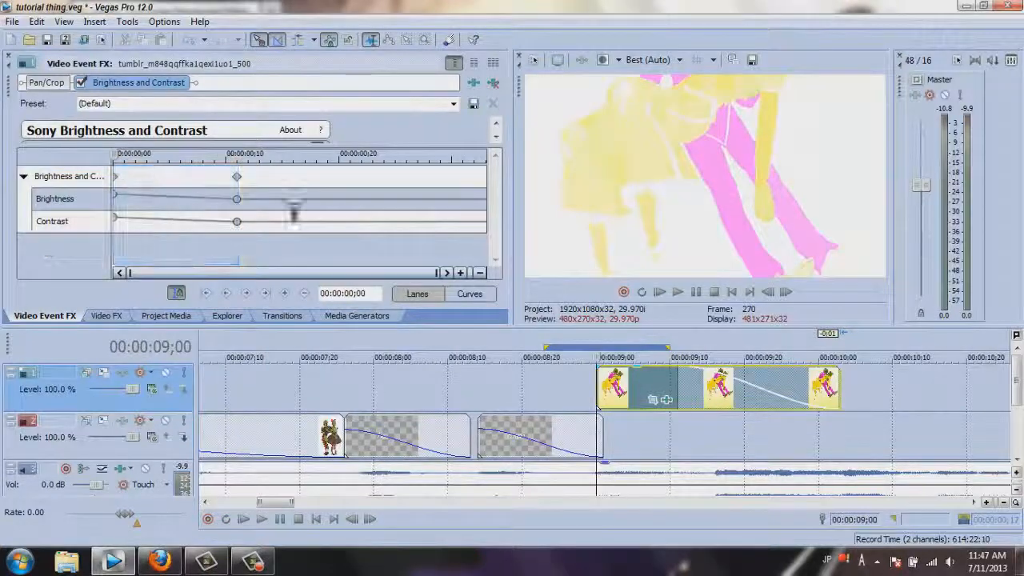
left_click(571, 395)
key("space")
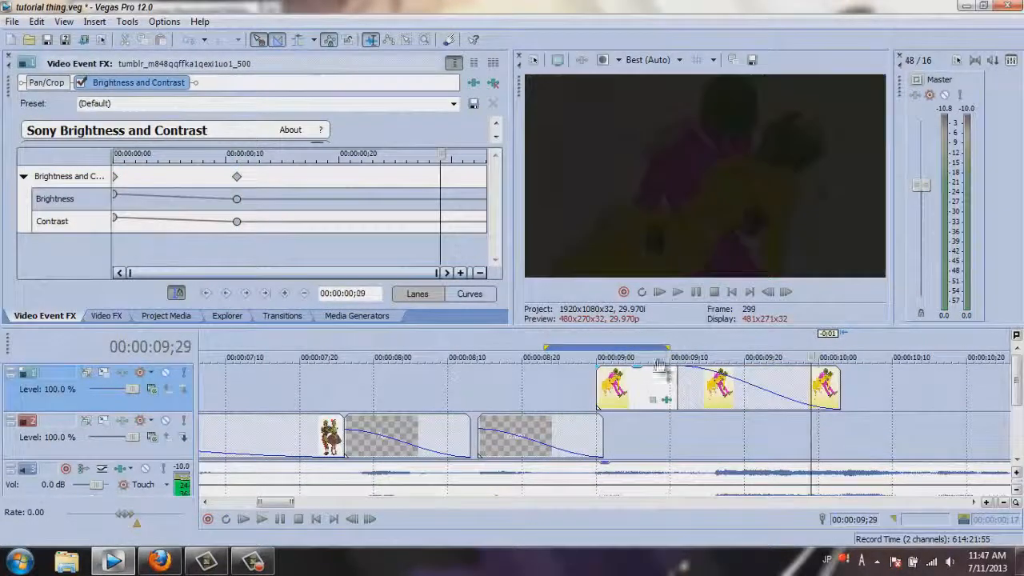
- Remove the picture event's fade-out and stretch the brightness animation so its (Default) keyframe sits at the event's end
left_click_drag(677, 381, 858, 384)
key("space")
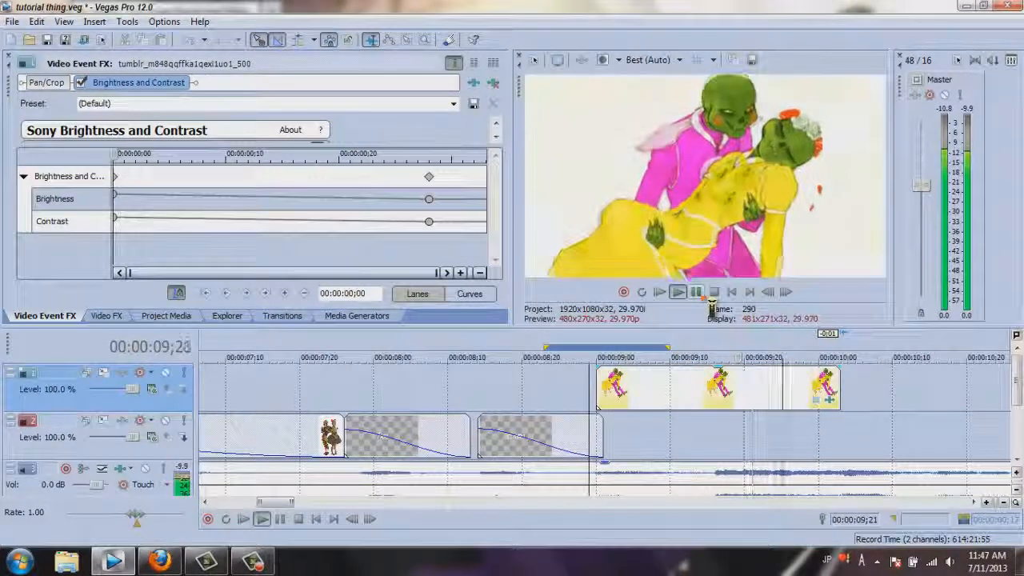
left_click(698, 293)
left_click(429, 177)
left_click_drag(433, 183, 516, 184)
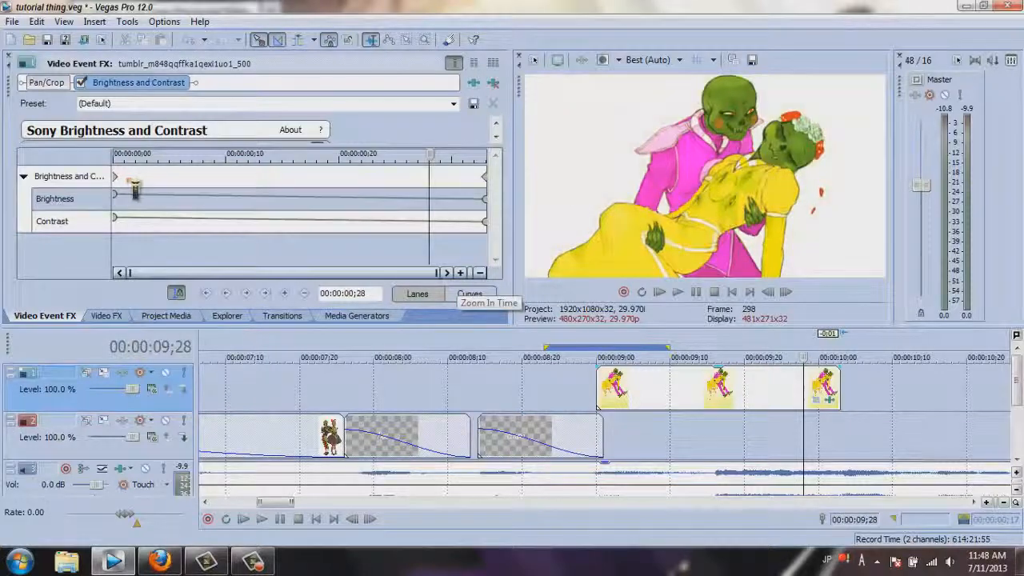
- Lower the starting keyframe's Brightness to about 0.465 and play the transition from 00:00:08;21
left_click(116, 177)
scroll(506, 152, "down", 2)
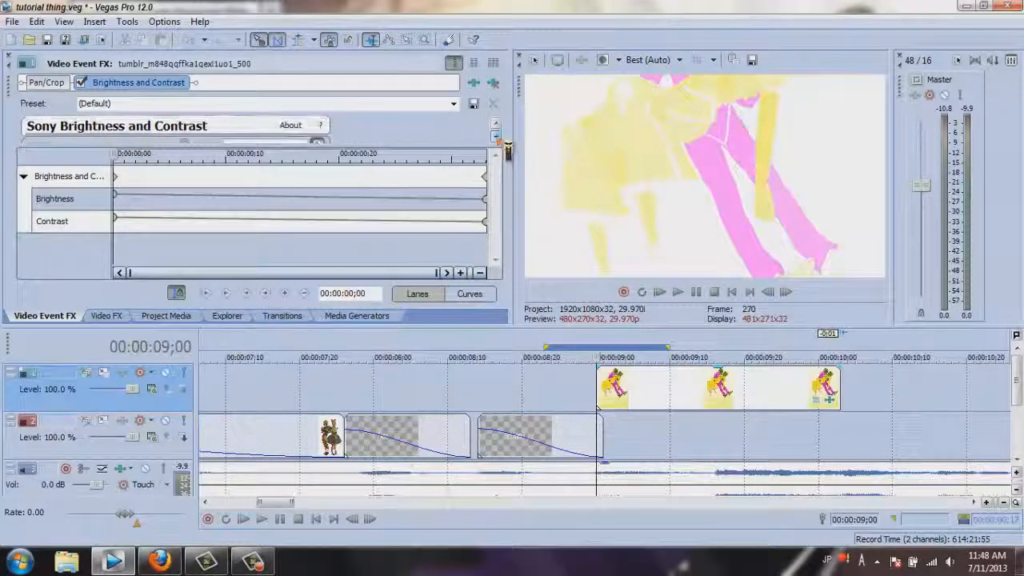
scroll(508, 151, "down", 2)
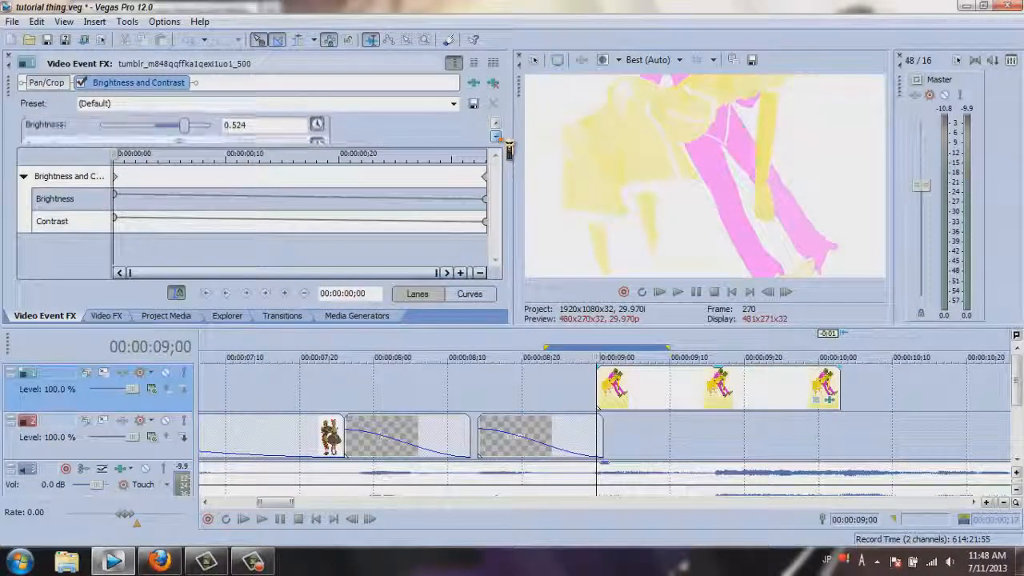
mouse_move(195, 133)
left_mouse_down()
mouse_move(168, 128)
mouse_move(180, 124)
left_mouse_up()
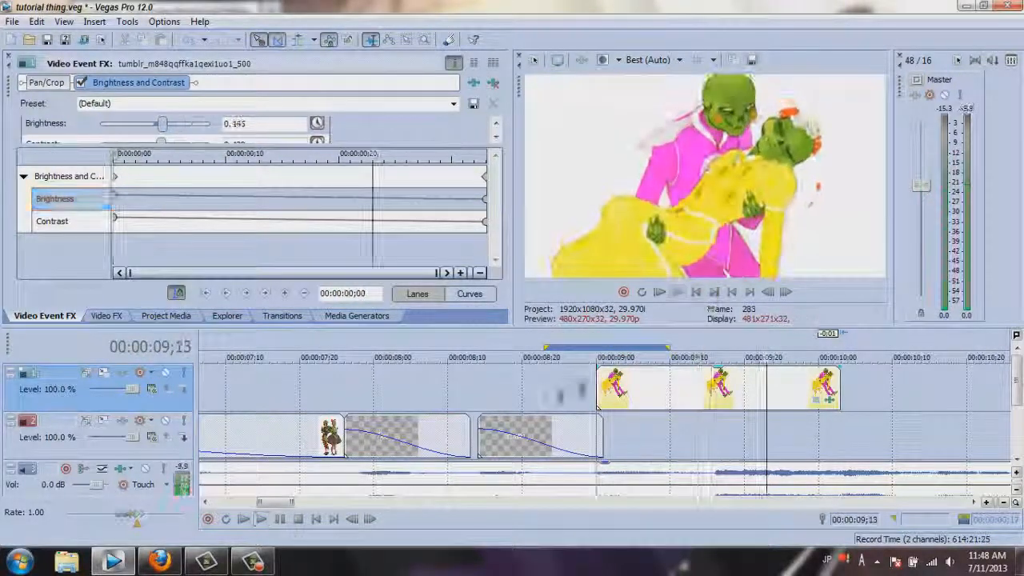
left_click(188, 153)
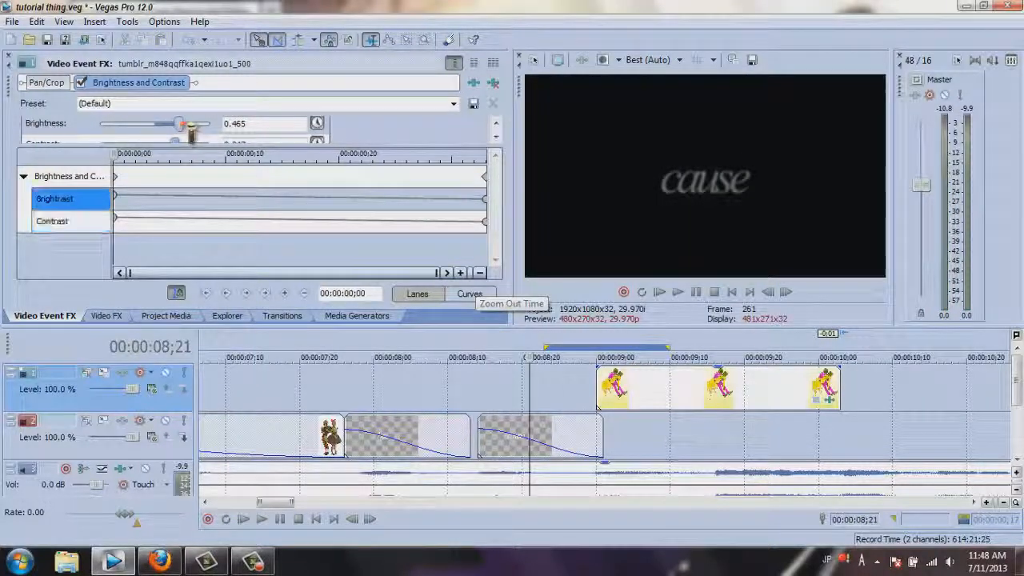
left_click(678, 292)
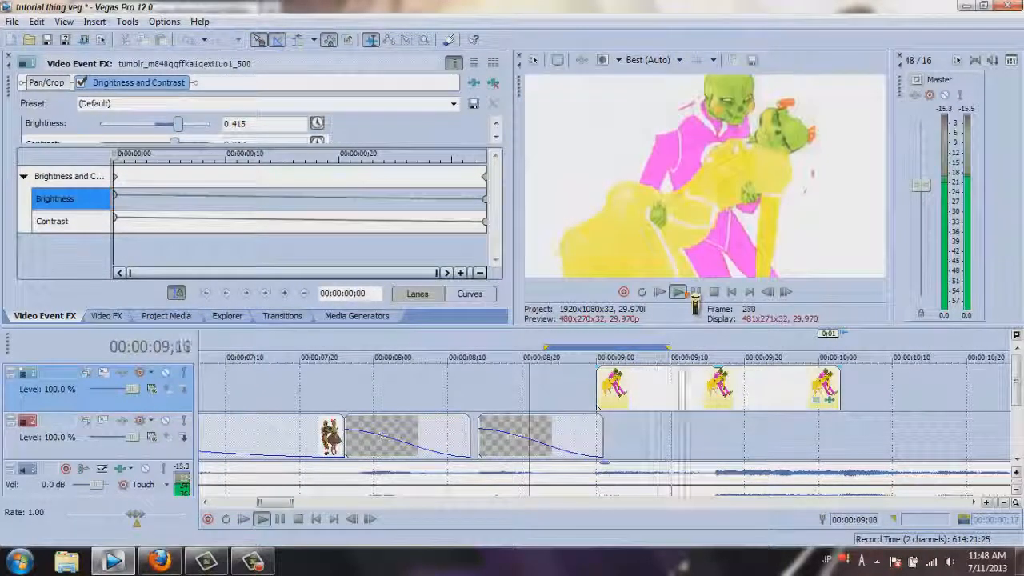
left_click(697, 292)
left_click(29, 66)
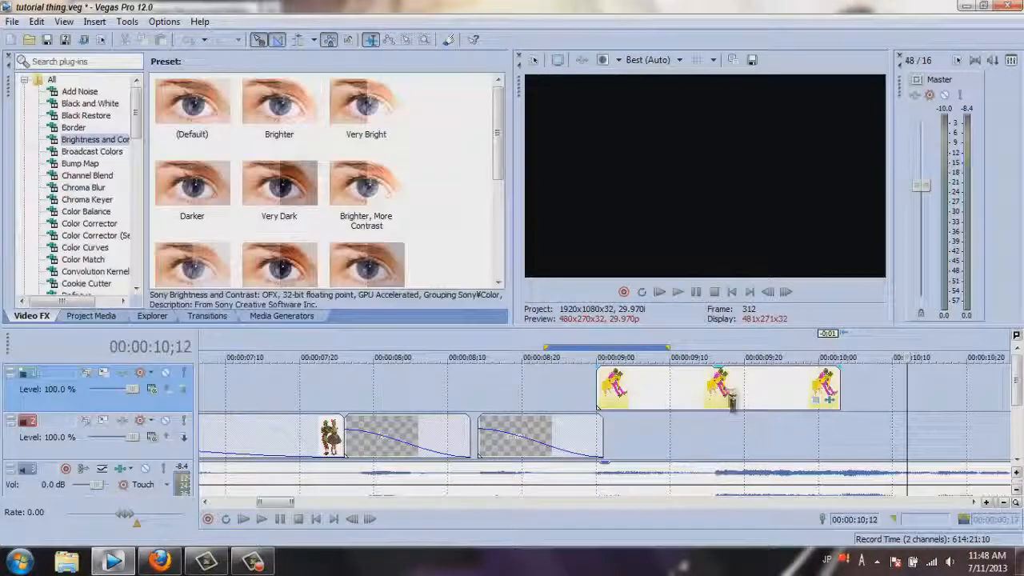
left_click(840, 378)
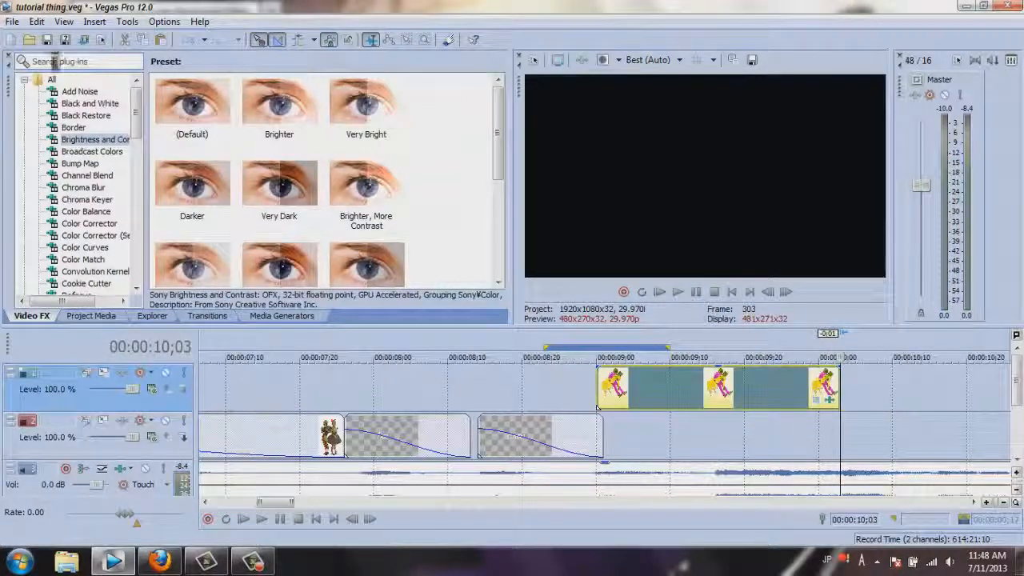
key("ctrl+o")
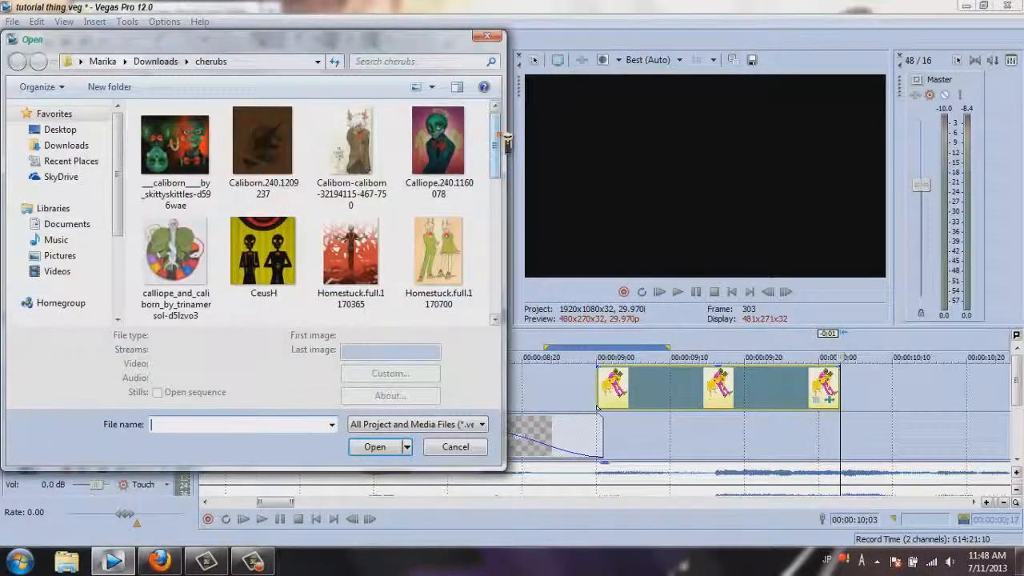
left_click_drag(506, 141, 514, 199)
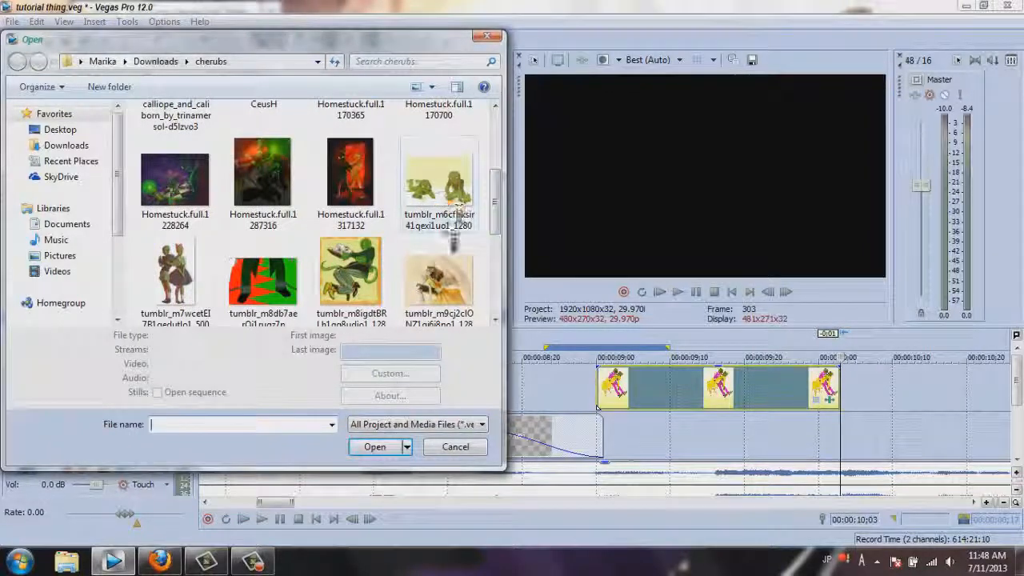
scroll(490, 266, "down", 10)
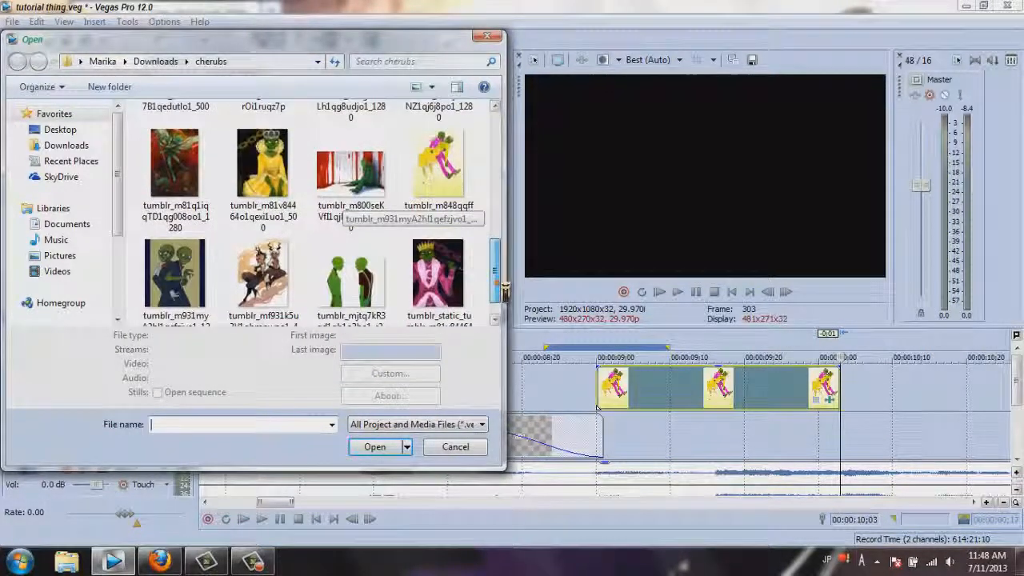
scroll(400, 264, "up", 3)
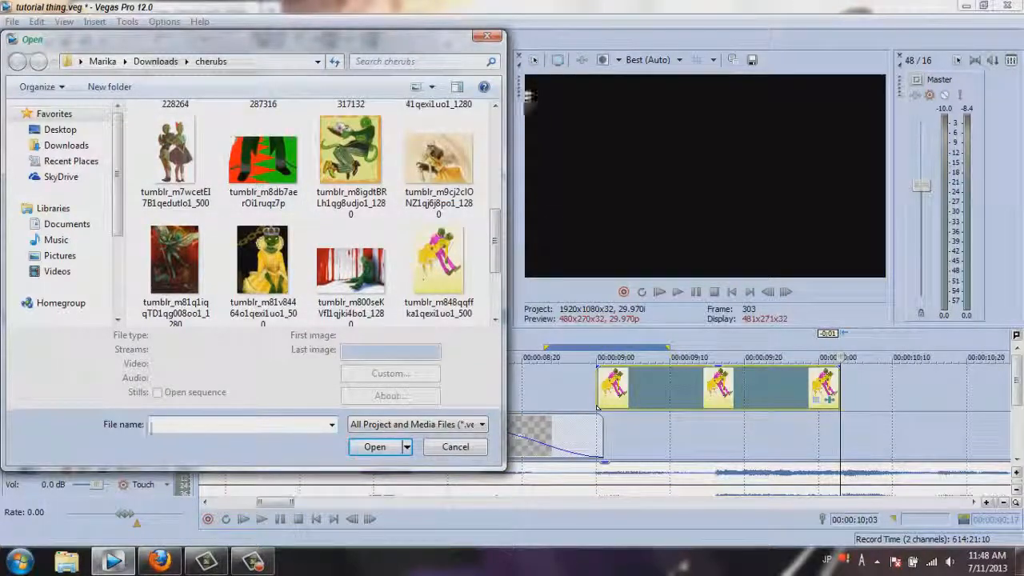
left_click(487, 37)
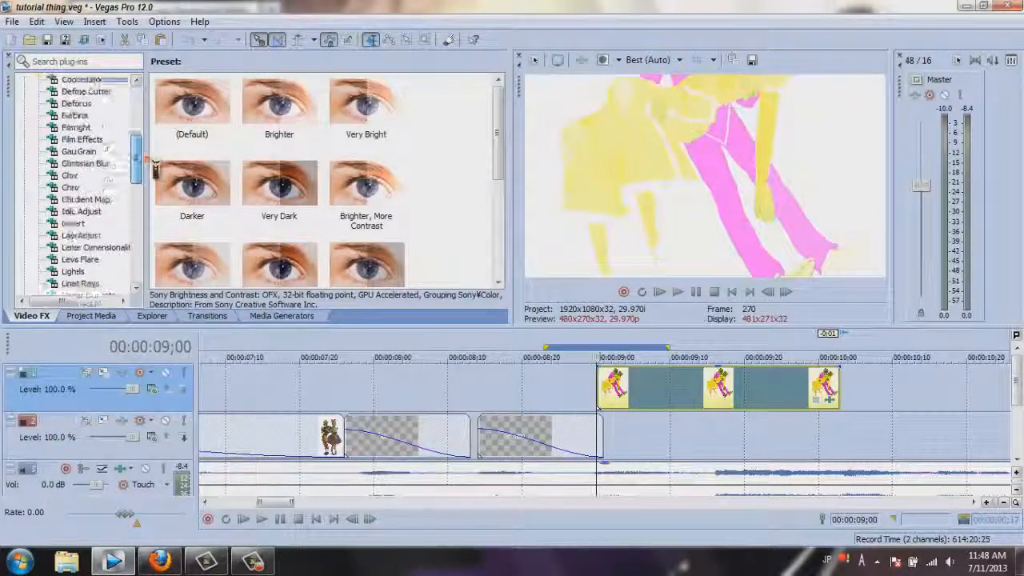
- Apply the horo Gaussian Blur preset to the picture event and animate its horizontal range down to 0 at 00:00:00;25
left_click(92, 151)
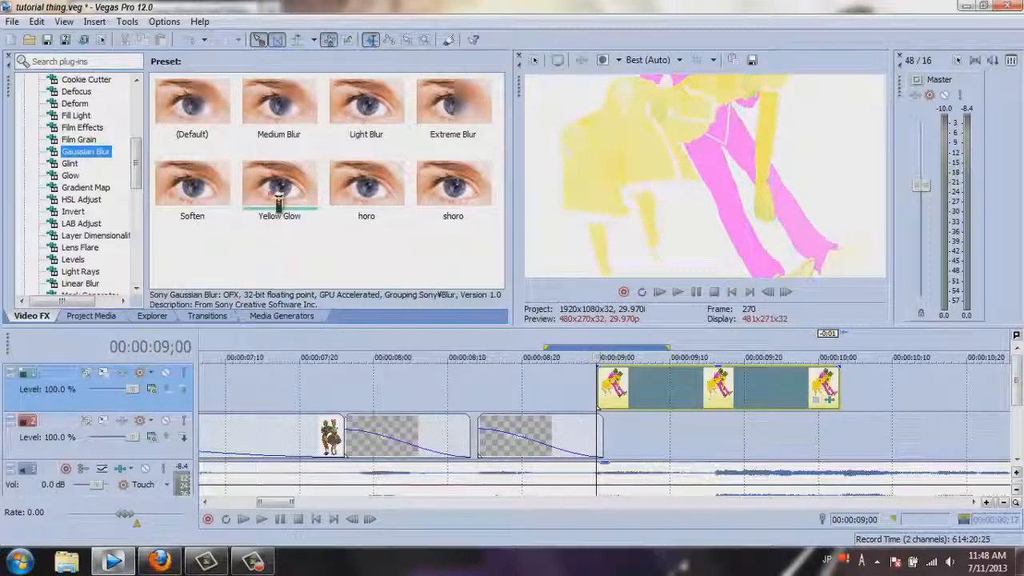
left_click_drag(366, 186, 718, 404)
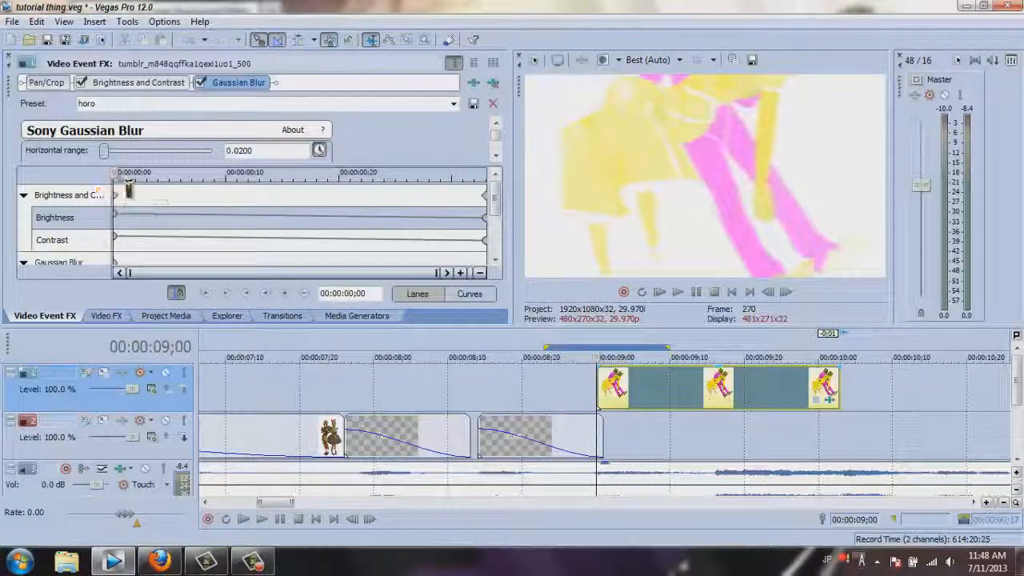
left_click_drag(172, 190, 397, 210)
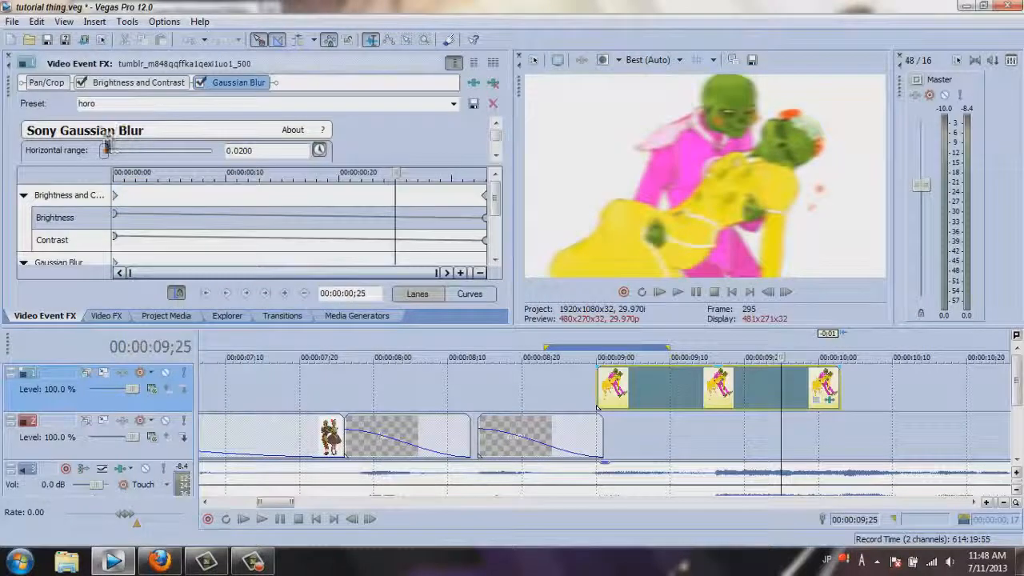
left_click(131, 259)
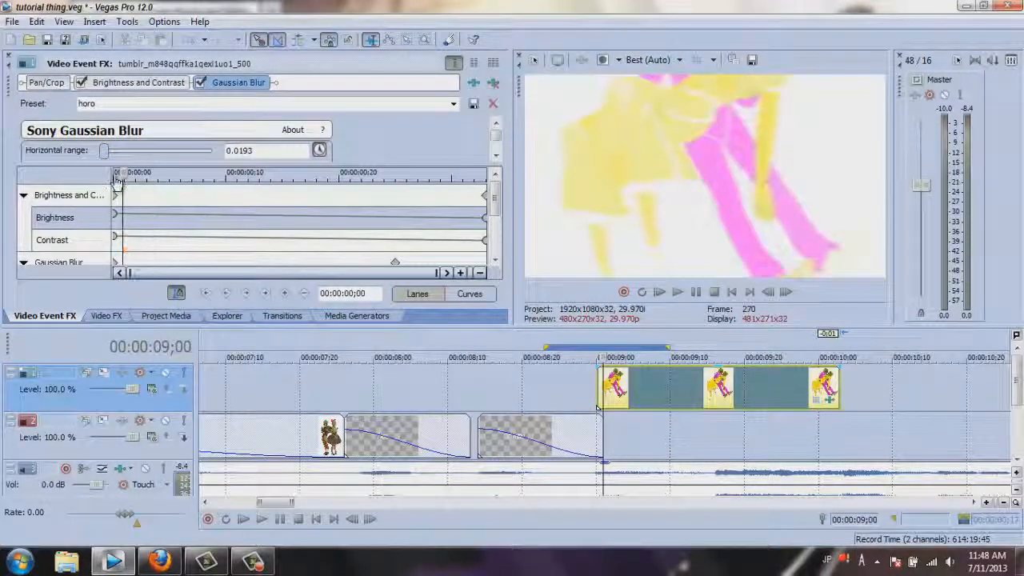
left_click_drag(132, 189, 120, 209)
left_click(582, 397)
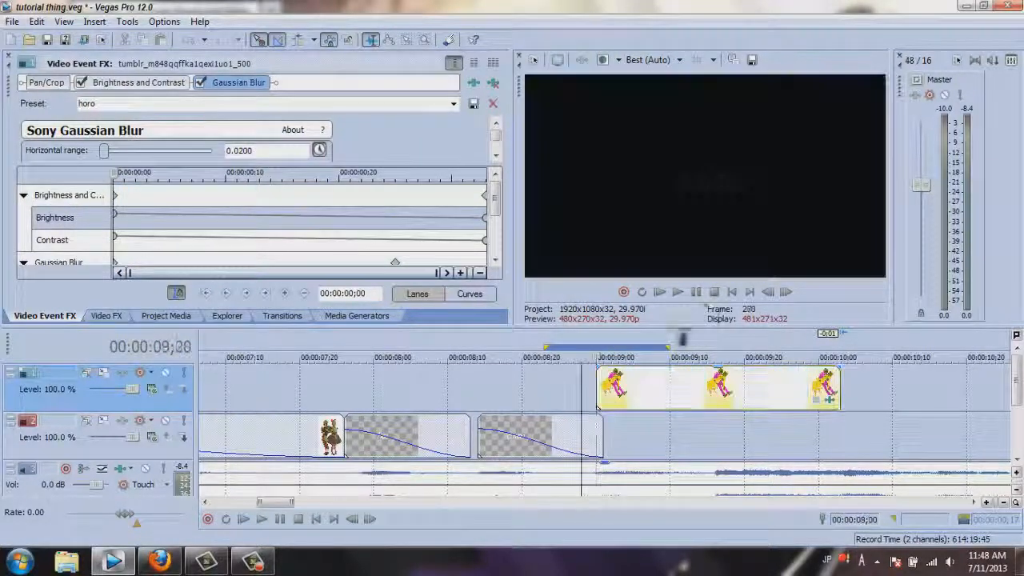
left_click(704, 293)
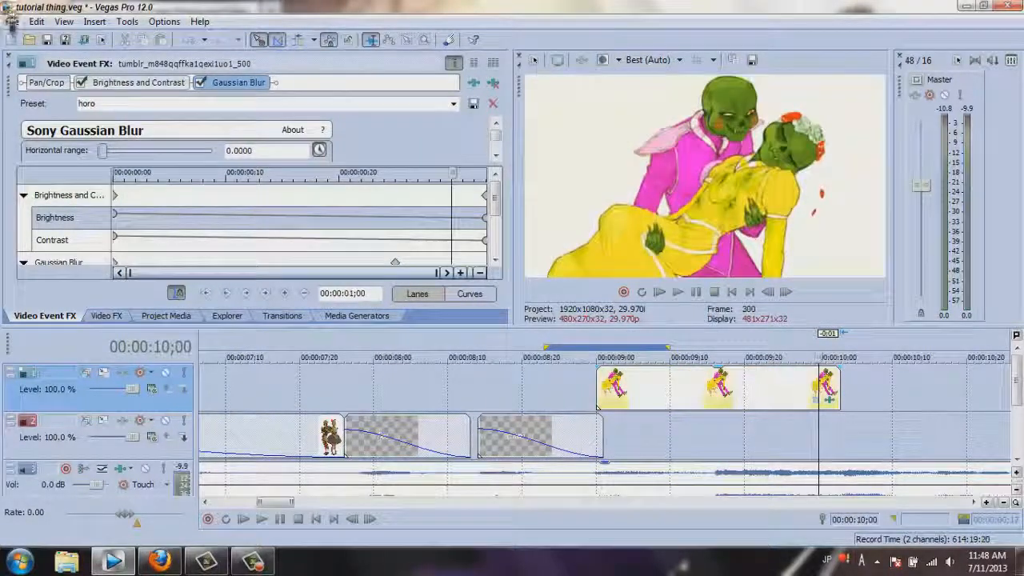
left_click(16, 60)
- Insert the picture of the crowned figure in pink from the cherubs folder at 00:00:10;03 on the second video track
left_click(598, 404)
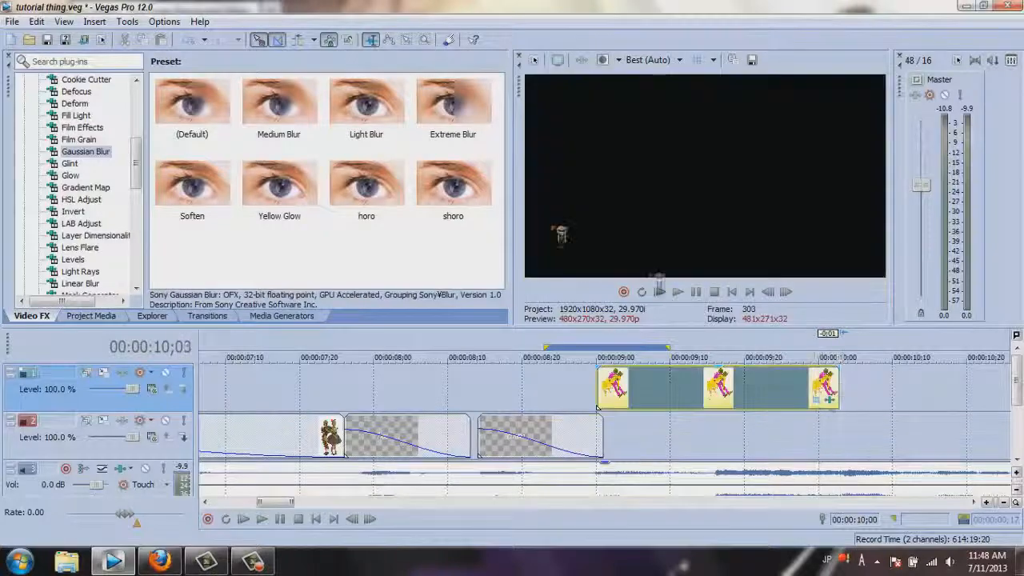
left_click(30, 40)
scroll(320, 208, "down", 3)
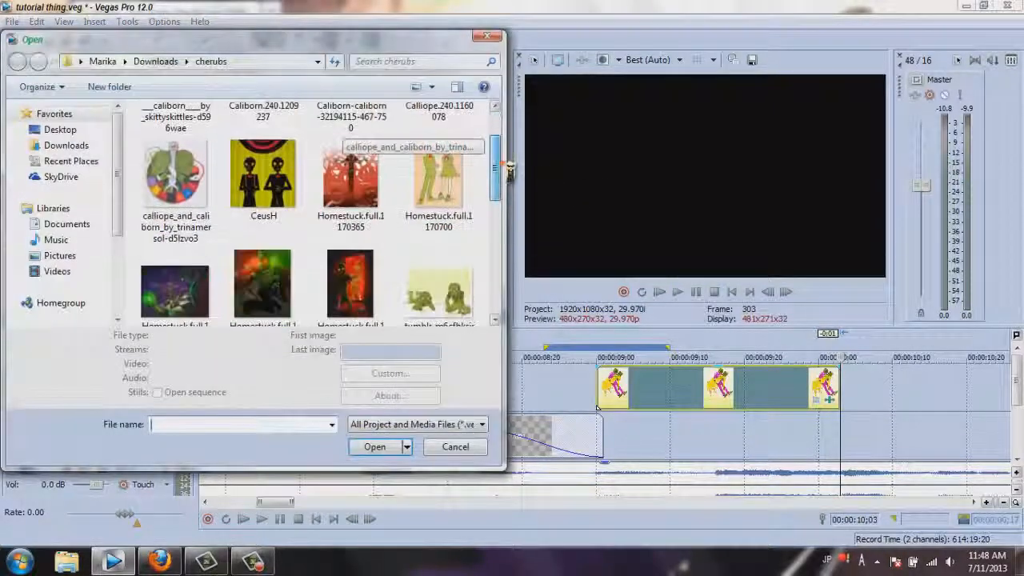
scroll(597, 408, "down", 5)
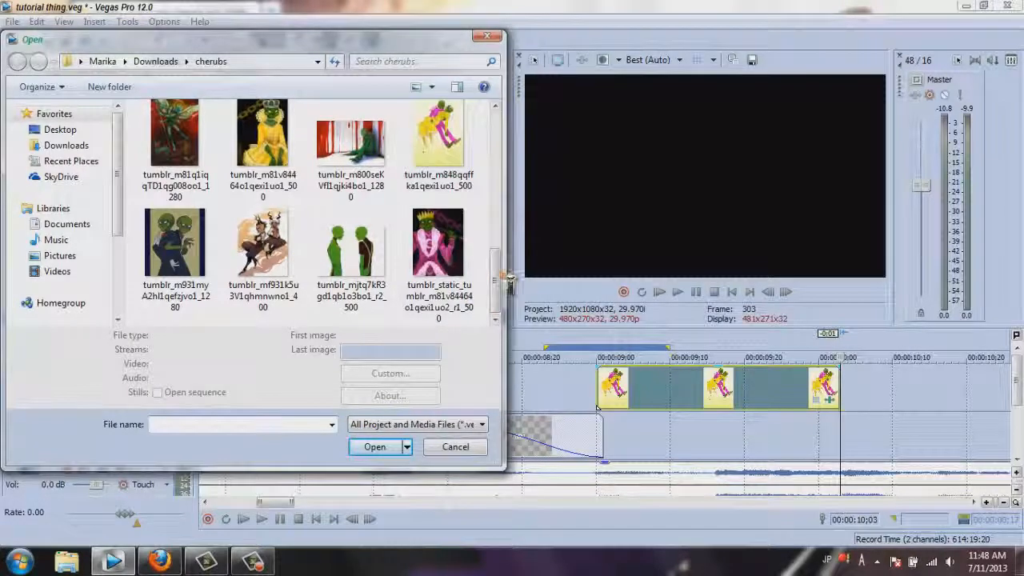
scroll(498, 256, "up", 3)
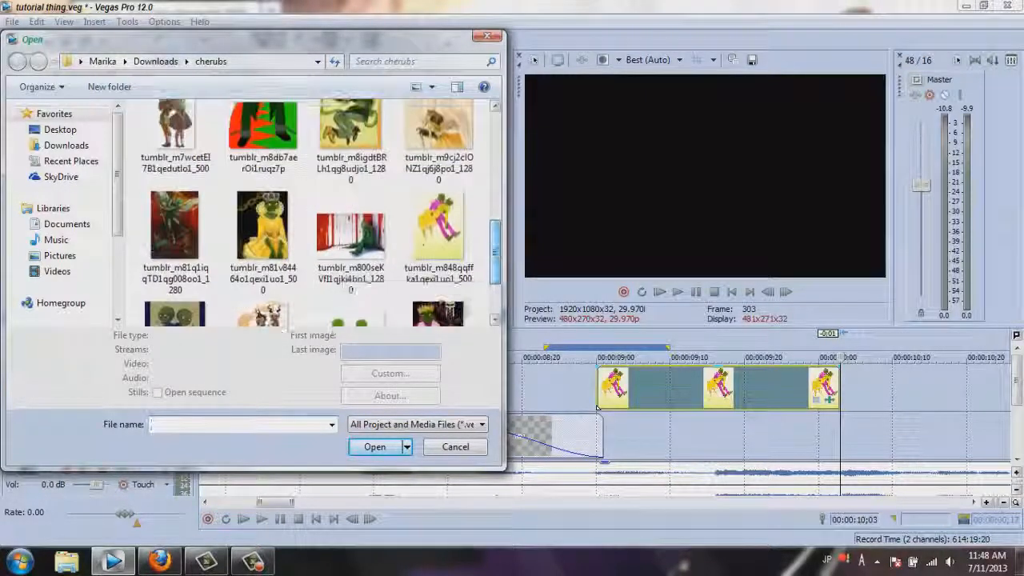
scroll(497, 257, "down", 2)
double_click(440, 240)
left_click(797, 438)
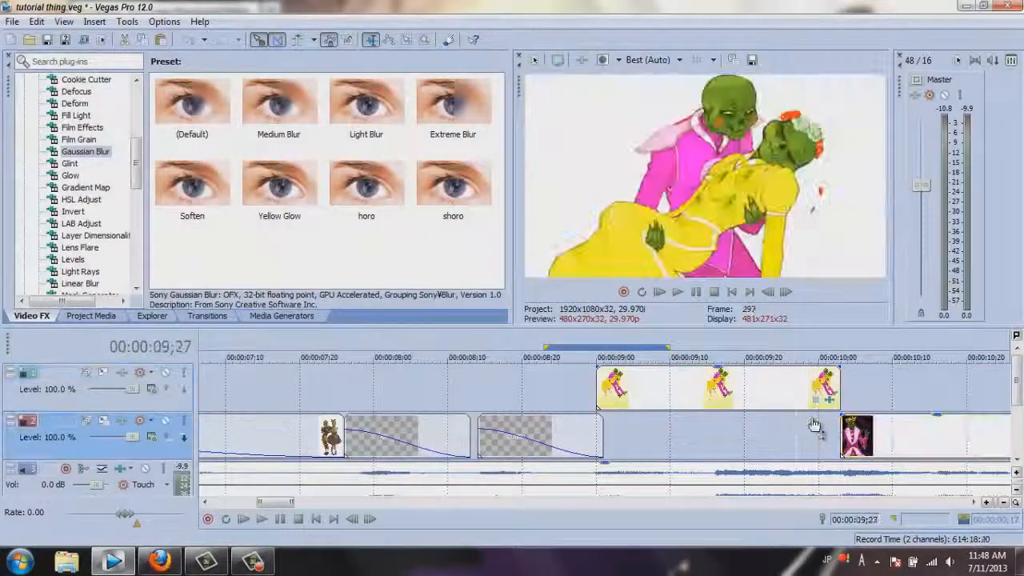
- Play from 00:00:10;01, split the event of the crowned figure in pink at 00:00:11;02 and delete the remainder
scroll(815, 428, "down", 3)
scroll(724, 423, "up", 2)
left_click(619, 429)
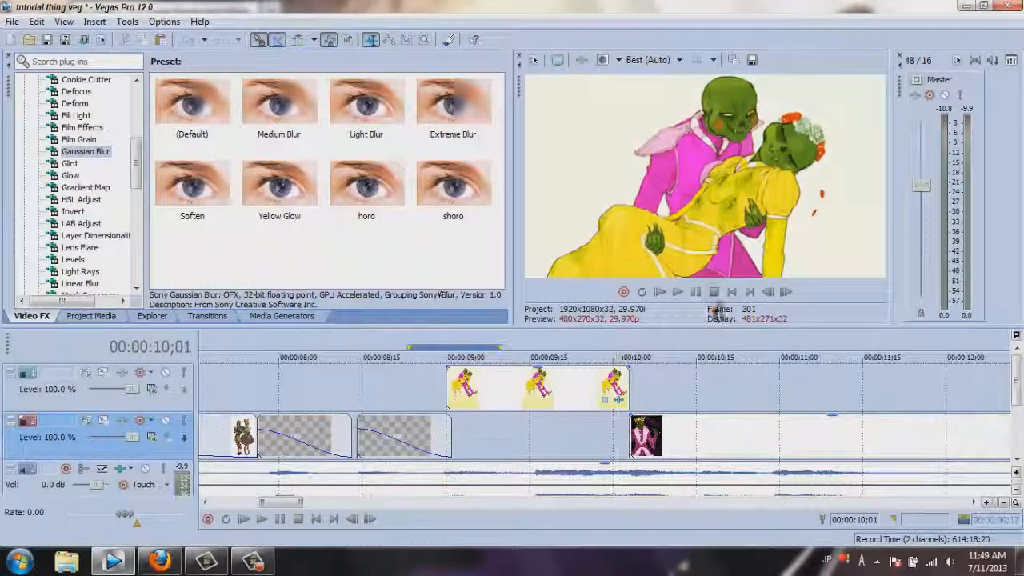
left_click(696, 293)
left_click(697, 293)
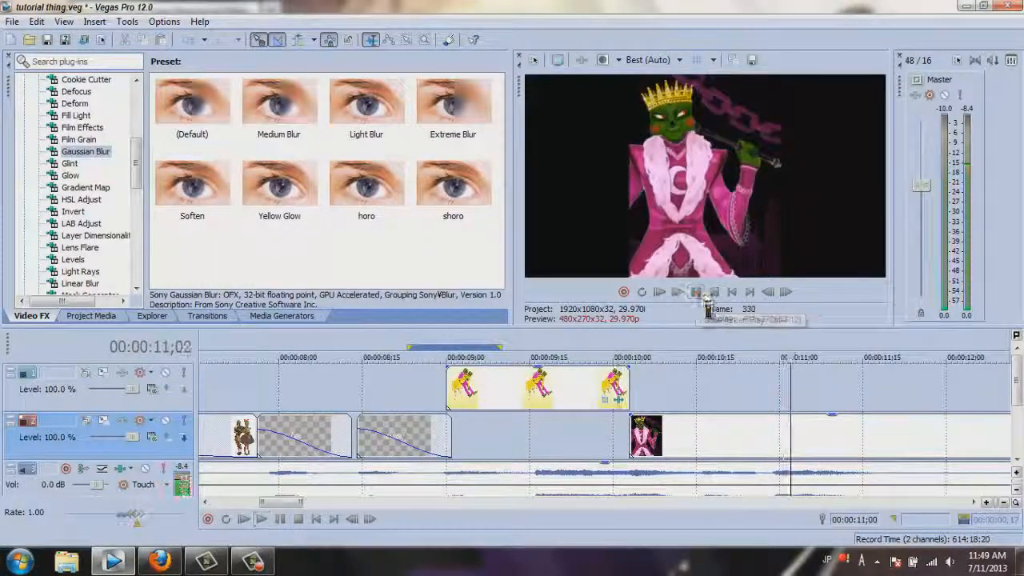
key("s")
right_click(797, 445)
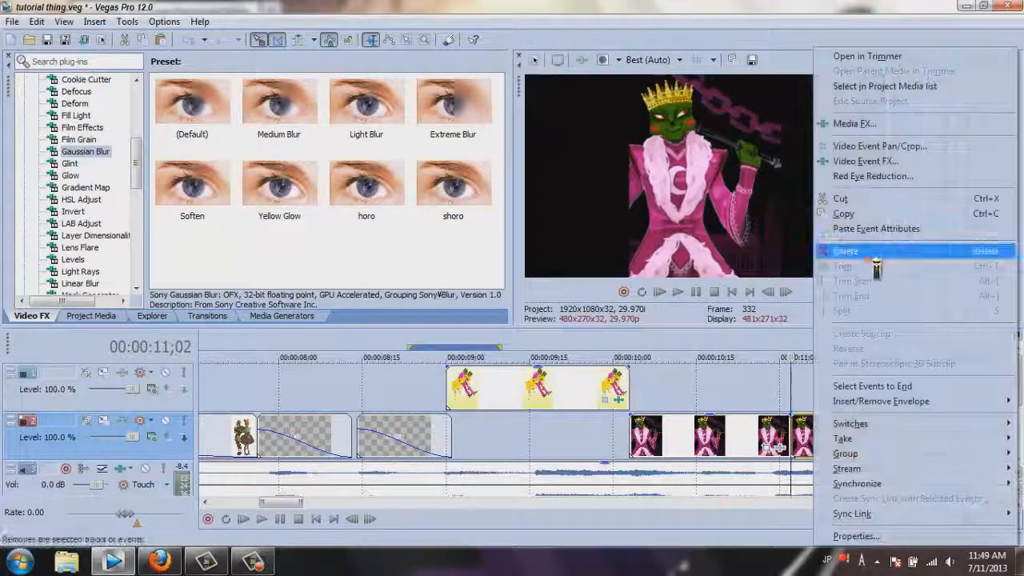
left_click(869, 253)
- Insert the picture of the crowned figure in the yellow dress from the cherubs folder at 00:00:11;02 on the second video track
left_click(29, 39)
scroll(500, 228, "down", 4)
scroll(501, 228, "down", 8)
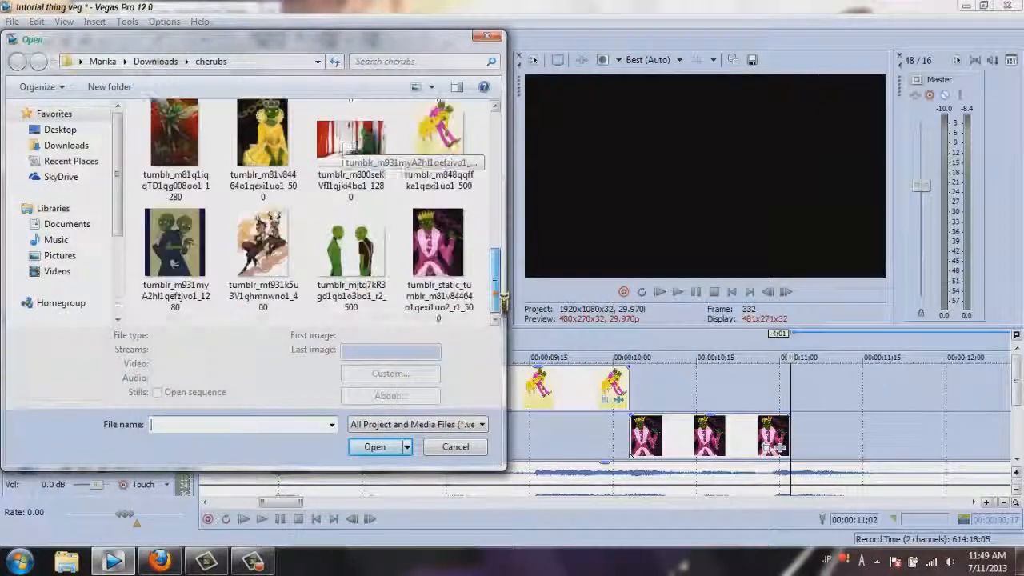
double_click(264, 152)
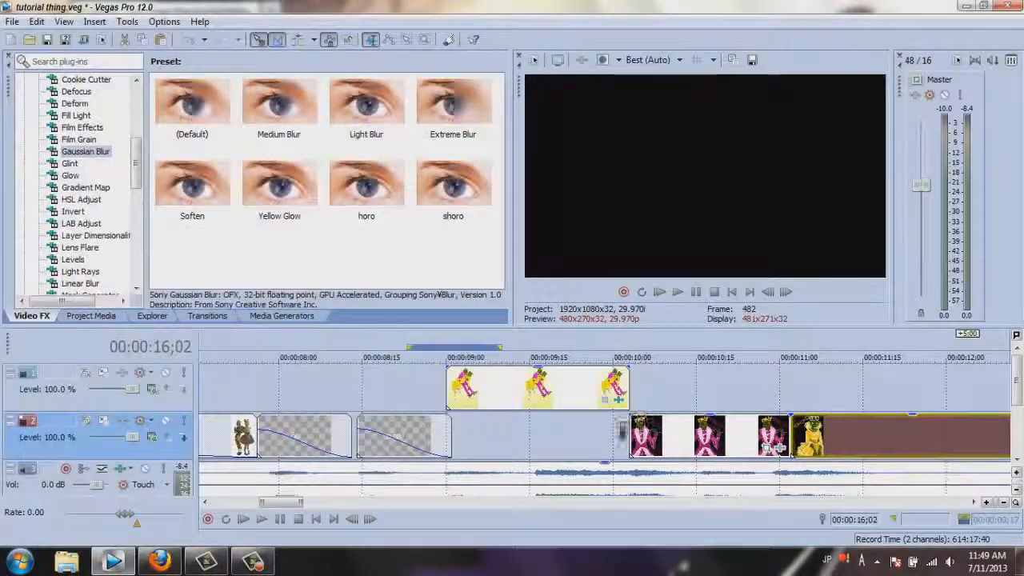
- Match the pink figure event's pan/crop to the output aspect and frame its start at X Center 319.7, Y Center 182.2
left_click(649, 437)
left_click(770, 450)
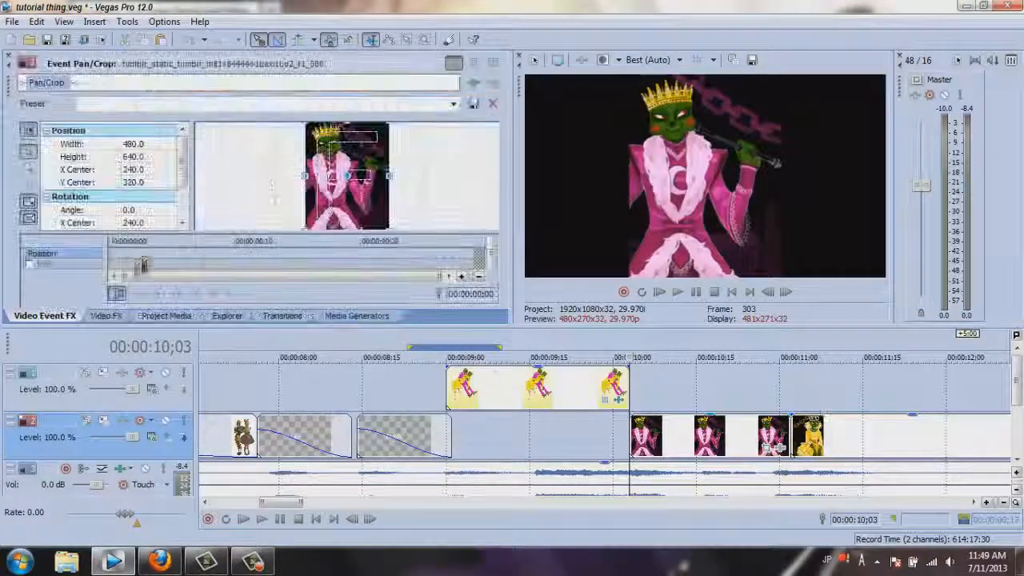
right_click(380, 201)
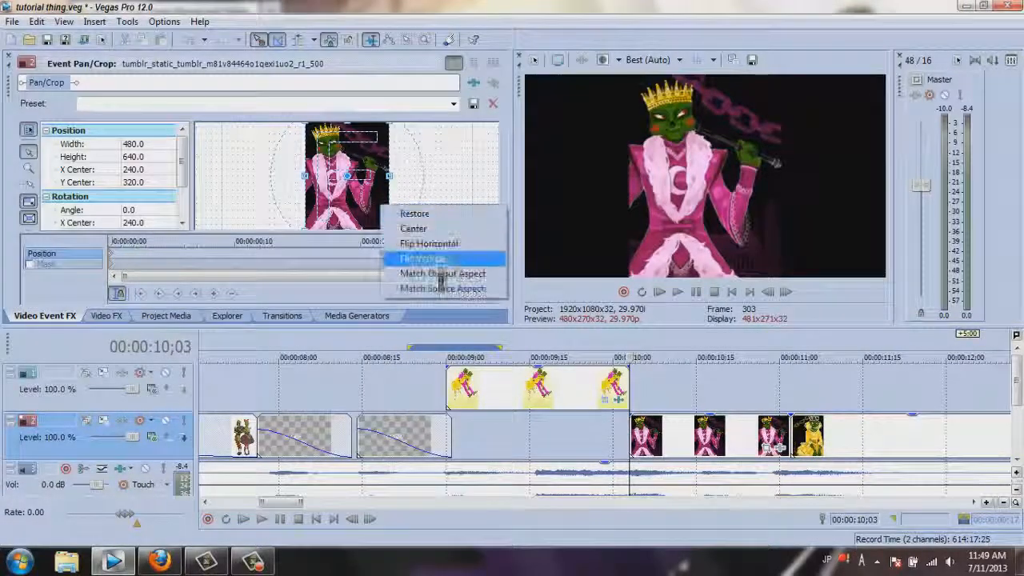
left_click(436, 258)
left_click_drag(349, 207, 352, 186)
scroll(164, 180, "down", 3)
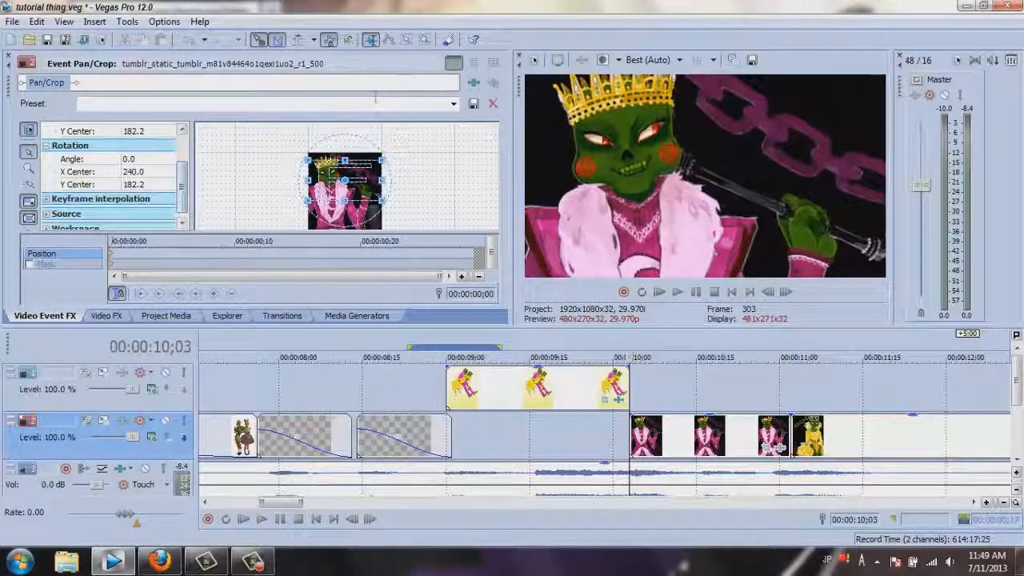
left_click_drag(9, 87, 27, 46)
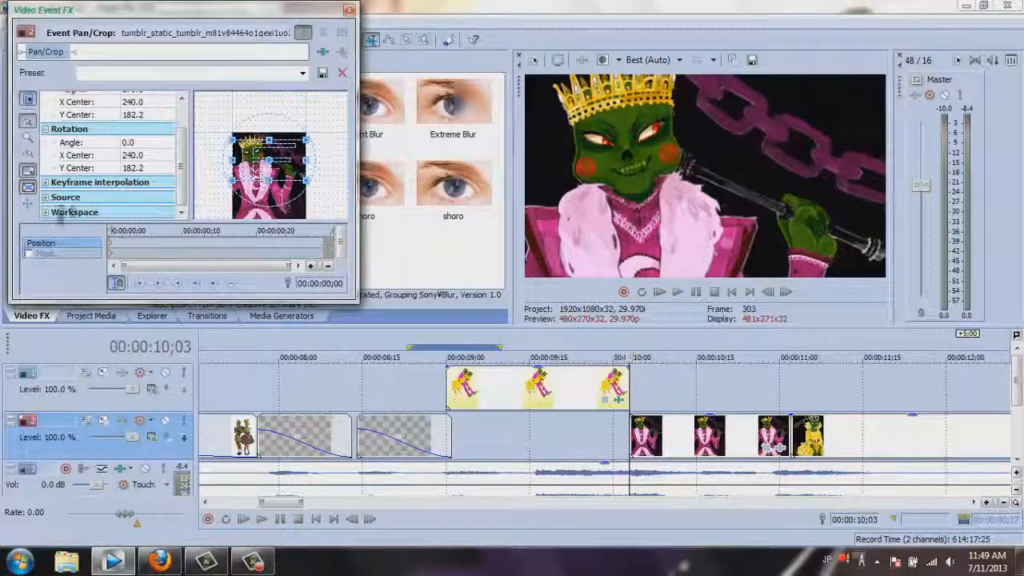
left_click_drag(306, 140, 316, 170)
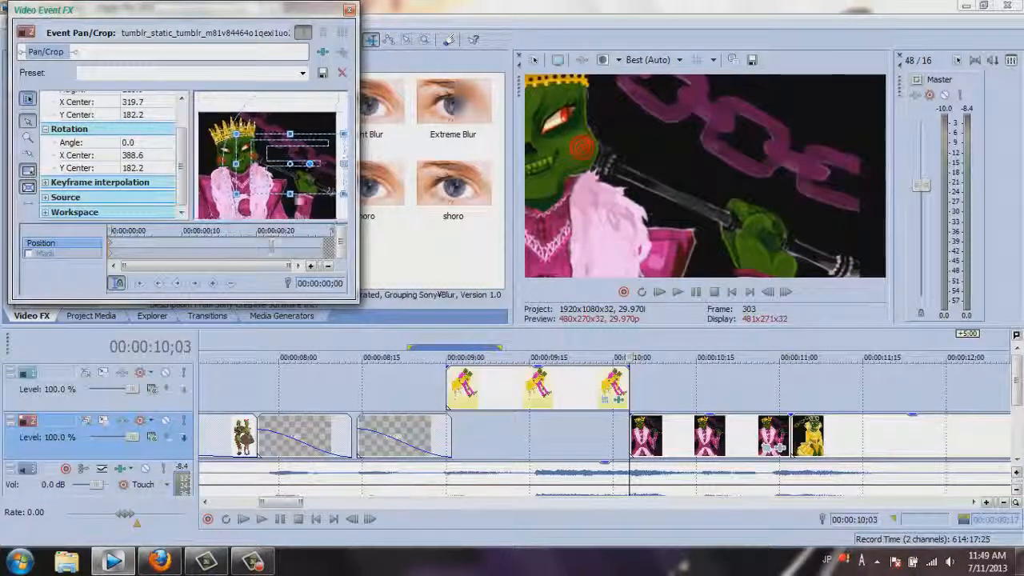
- Pan the pink figure to X Center 180.5 at about 00:00:00;08, add a keyframe near the event's end and play the move
left_click_drag(142, 233, 168, 233)
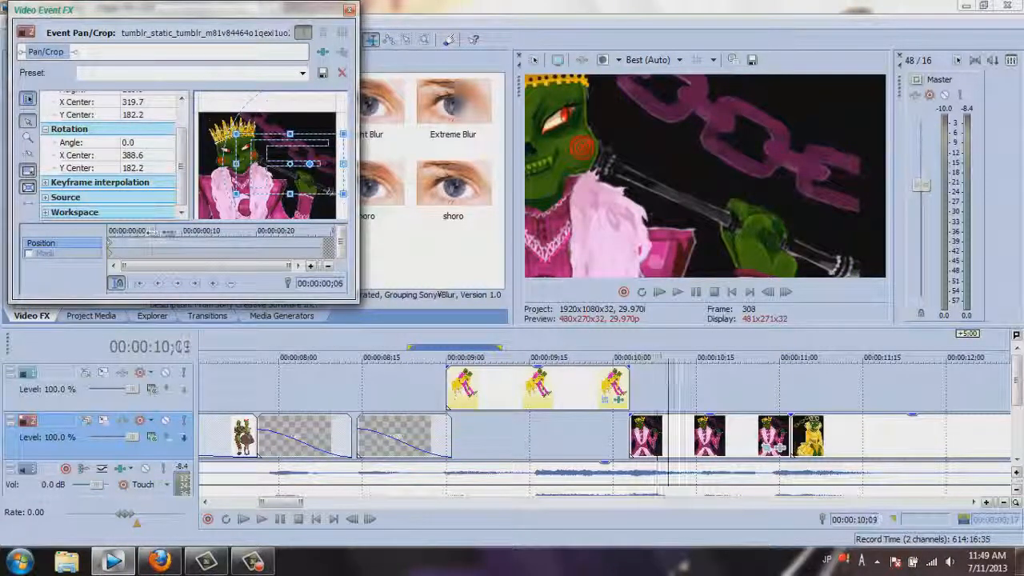
left_click_drag(309, 163, 284, 171)
left_click(332, 250)
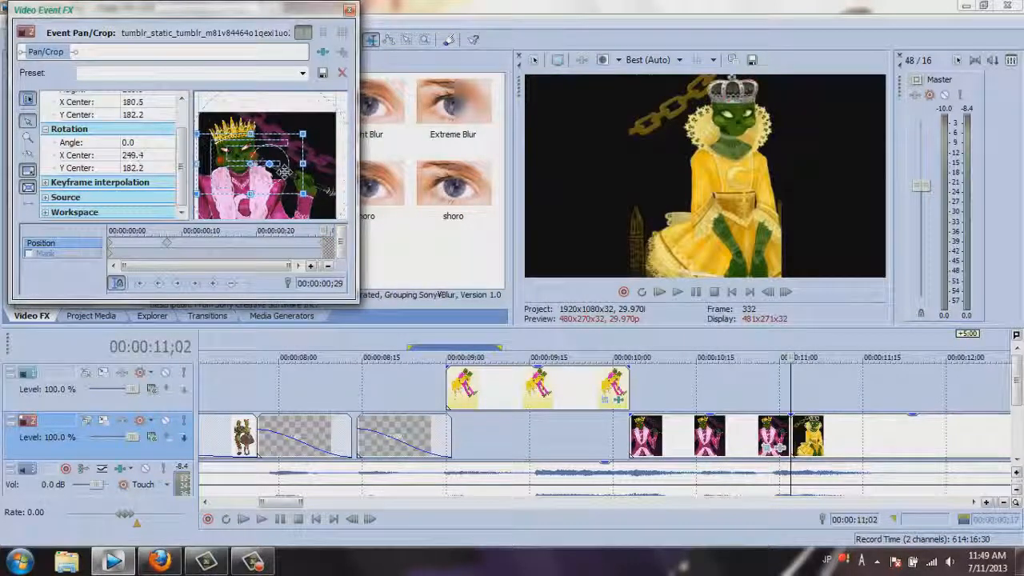
left_click(614, 436)
left_click(696, 292)
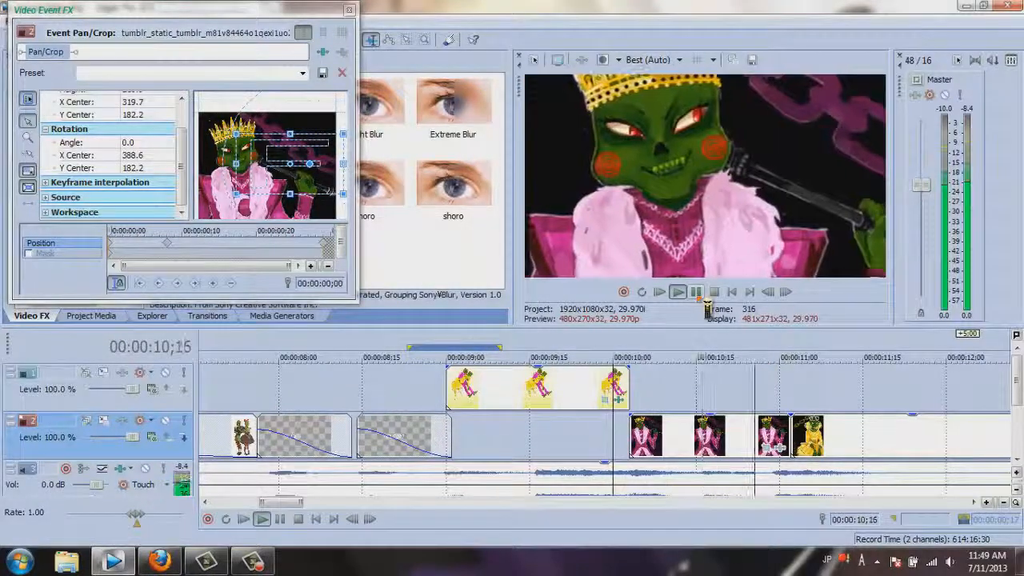
- Set the pink figure's middle pan keyframe to Smooth interpolation and replay the move from 00:00:10;03
left_click_drag(335, 247, 5, 268)
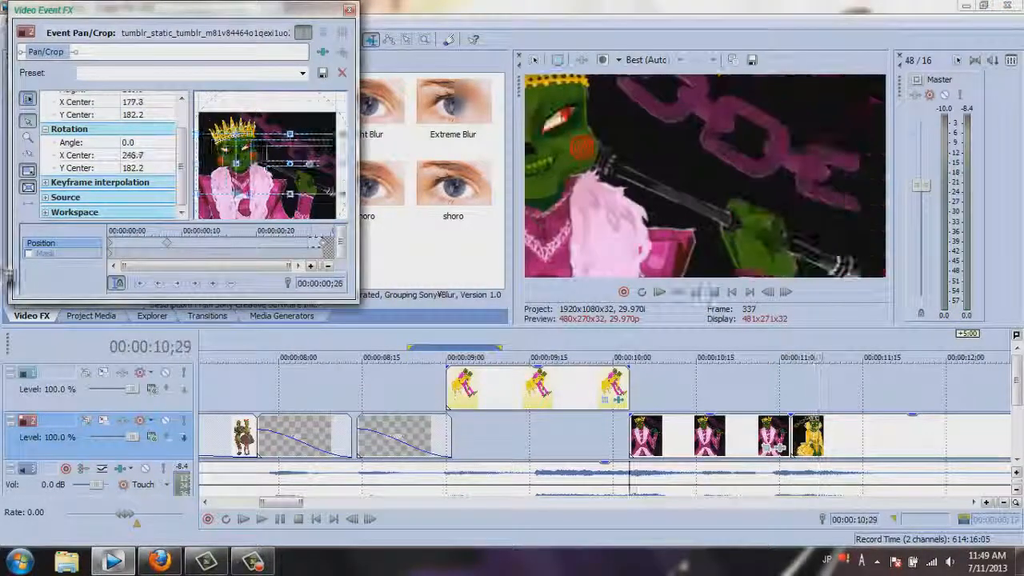
right_click(170, 248)
left_click(241, 386)
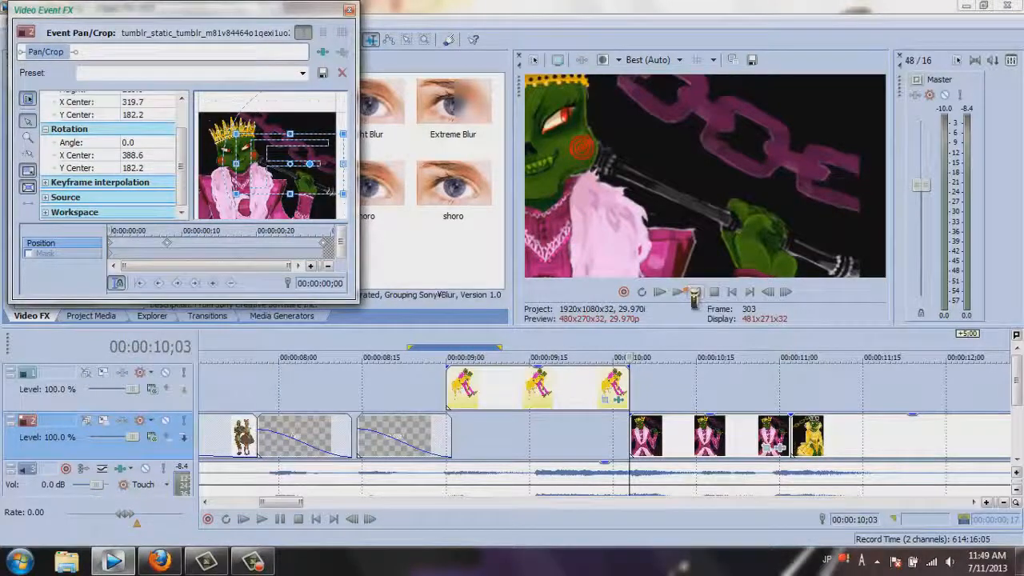
left_click(677, 292)
left_click(697, 292)
left_click(350, 11)
- Play from 00:00:11;02, split the yellow dress picture event at 00:00:12;15 and delete the remainder
left_click(795, 440)
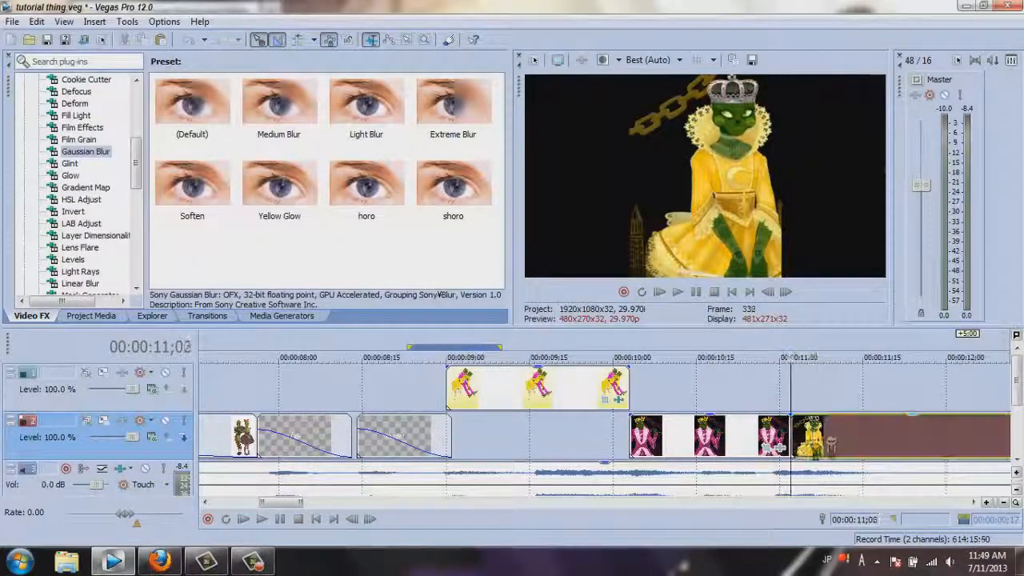
scroll(766, 342, "down", 2)
left_click(677, 292)
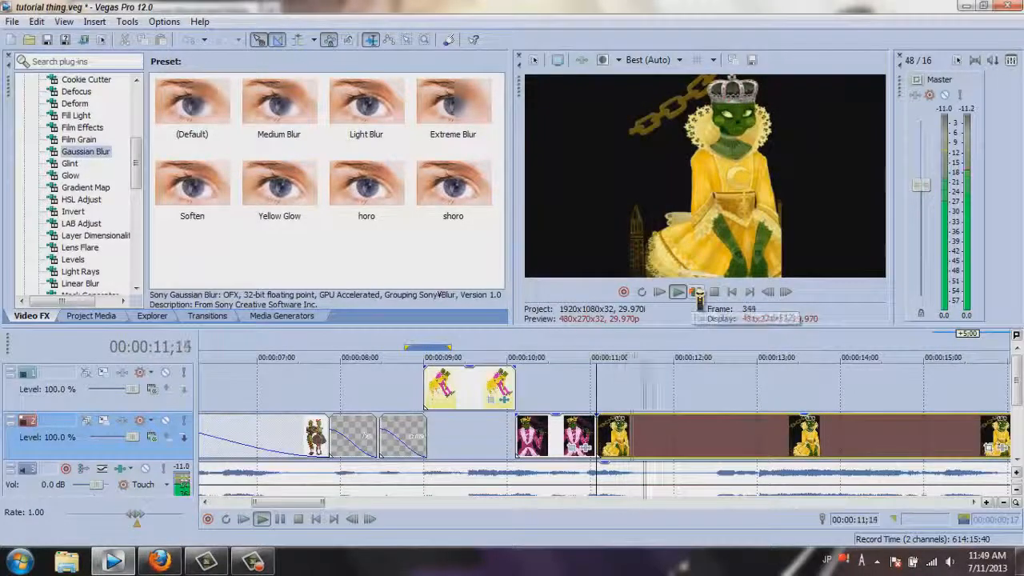
right_click(765, 458)
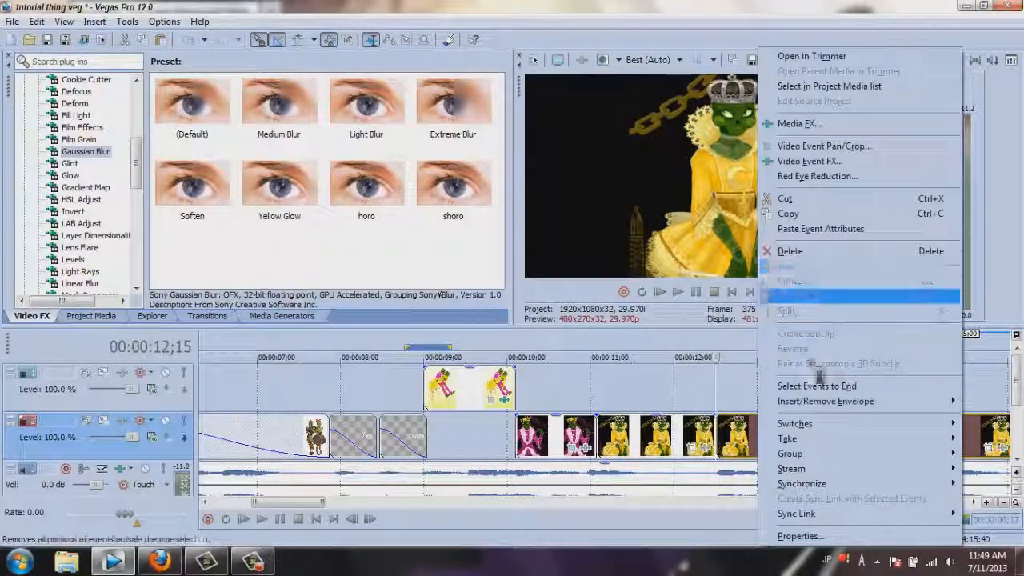
left_click(896, 261)
- Trim the audio event to end at 00:00:12;15 and give the yellow dress picture a fade-out about one second long
scroll(847, 472, "down", 3)
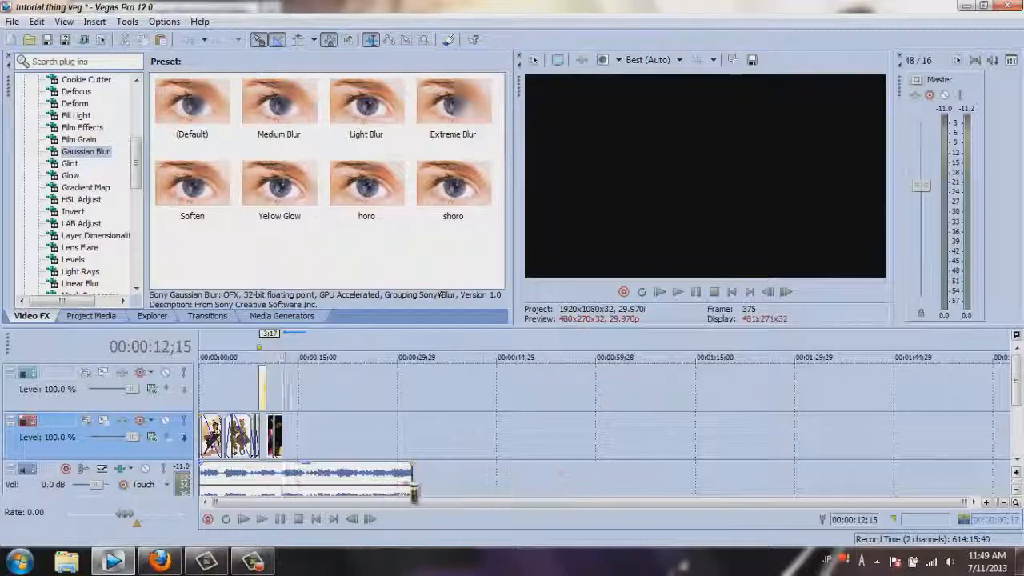
left_click(409, 477)
left_click_drag(410, 477, 275, 477)
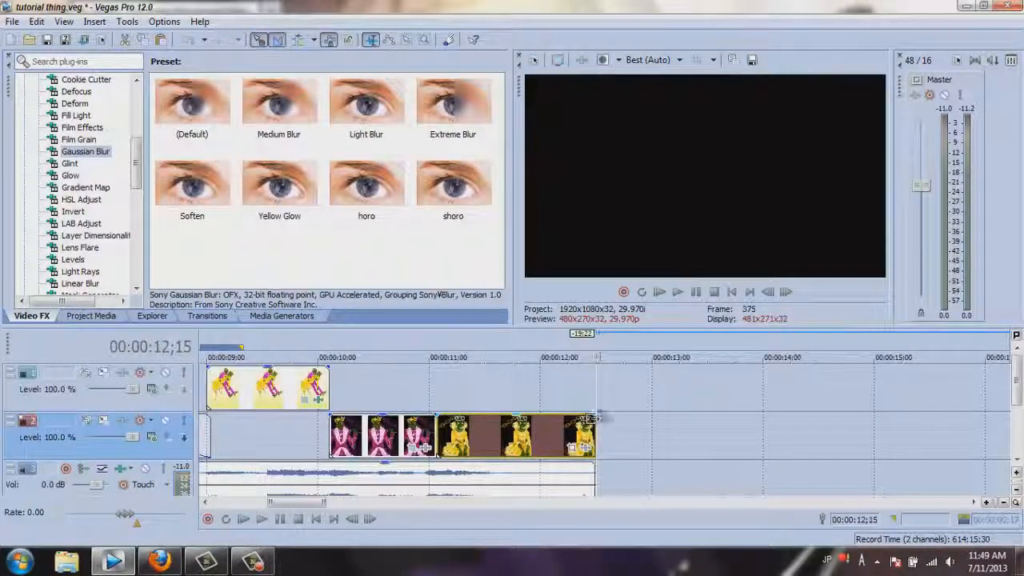
left_click_drag(592, 418, 490, 424)
- Match the yellow dress picture's pan/crop to the output aspect and frame its start at X Center -83.0, Y Center 179.2
left_click(448, 440)
left_click(465, 448)
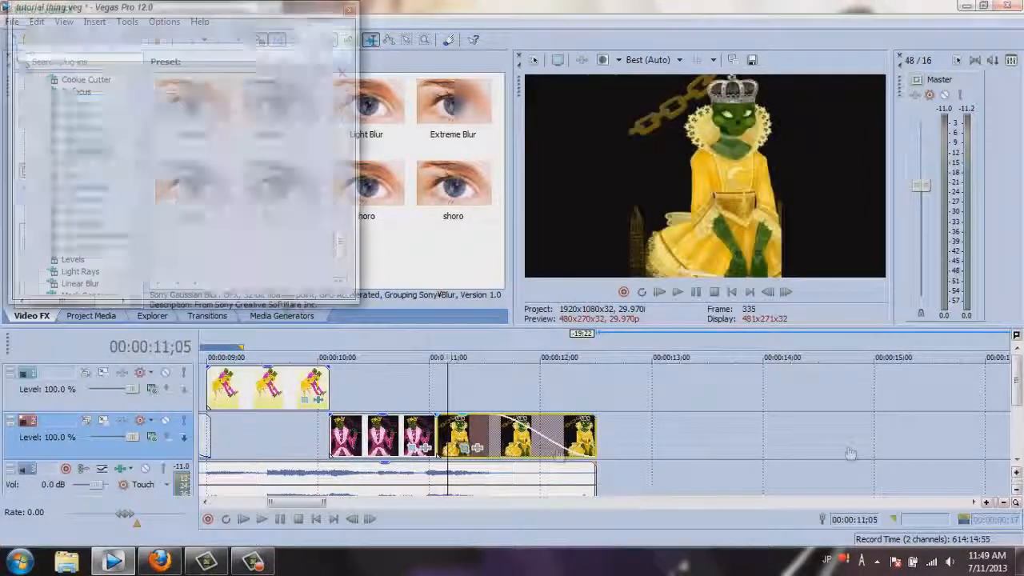
right_click(297, 132)
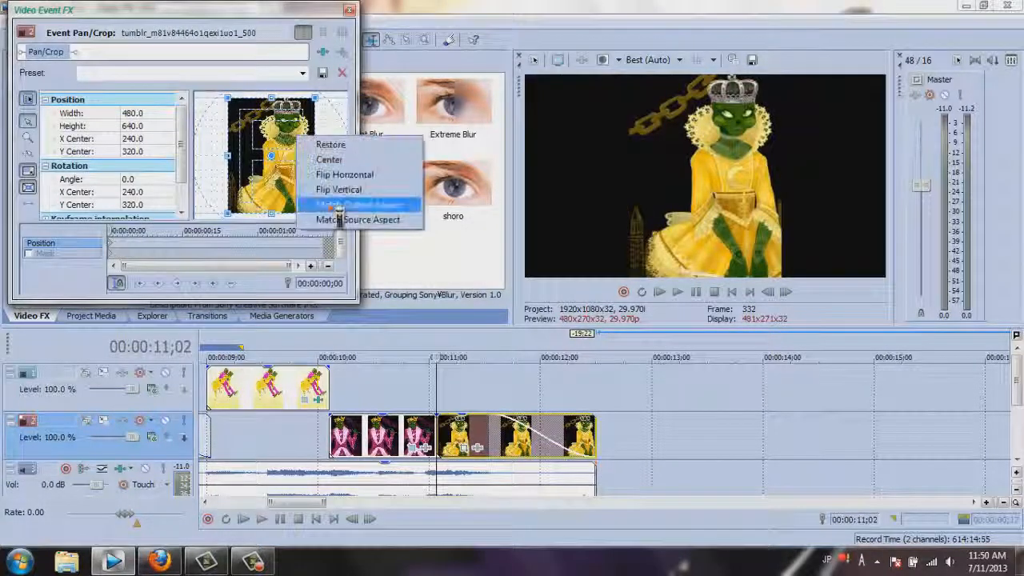
left_click(366, 201)
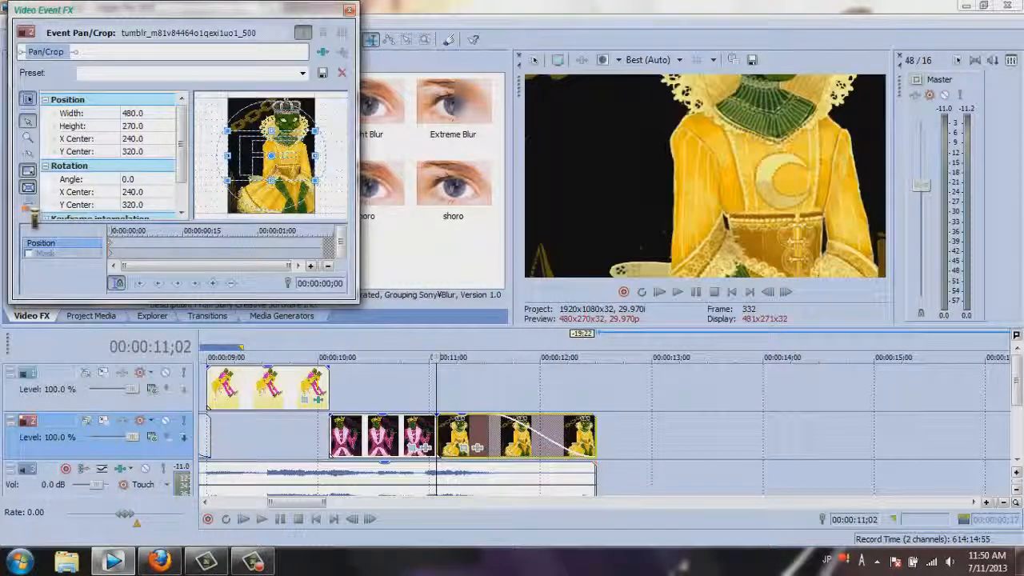
left_click_drag(272, 155, 222, 147)
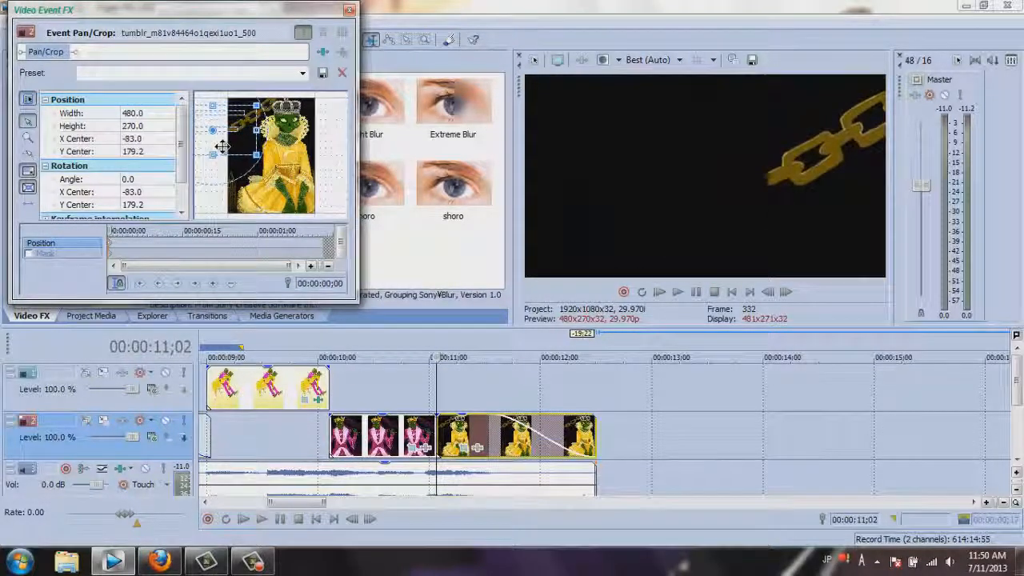
- Pan the yellow dress picture to X Center 264.8 at about 00:00:00;09 and add a keyframe near the event's end
scroll(135, 251, "up", 2)
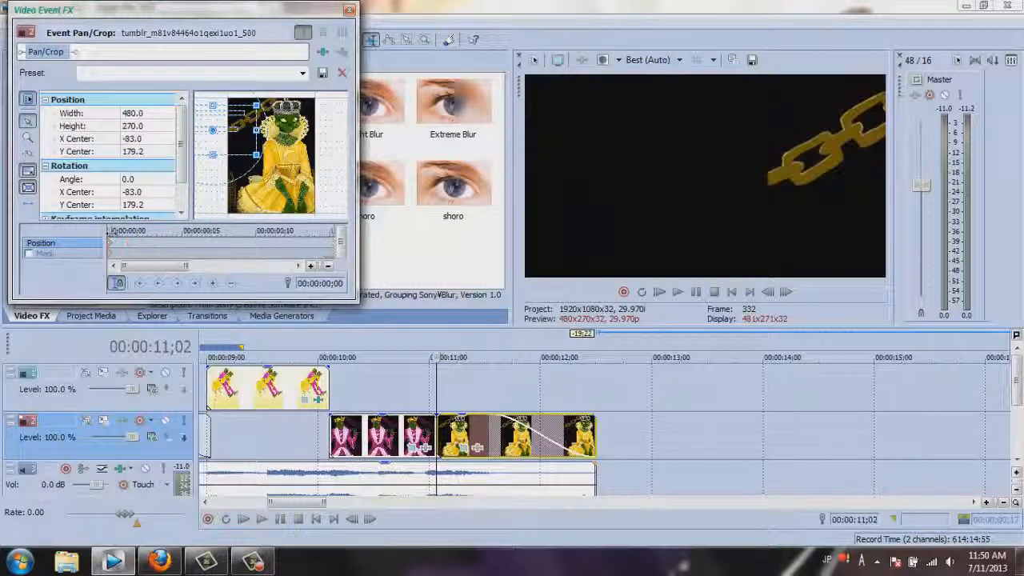
left_click(240, 237)
left_click_drag(228, 141, 290, 134)
left_click(327, 246)
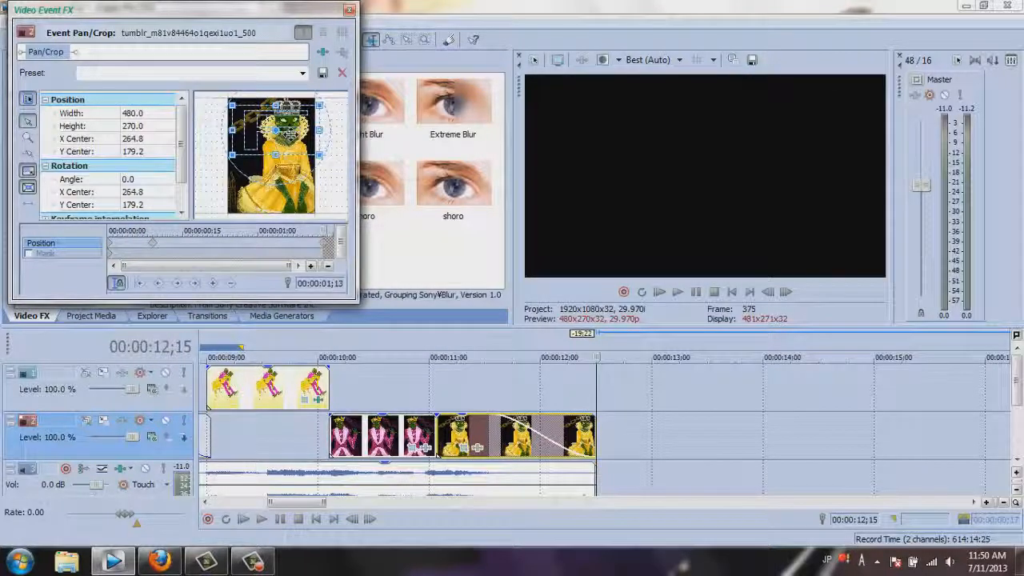
left_click_drag(329, 246, 120, 245)
- Set the yellow dress picture's middle pan keyframe to Smooth interpolation and play both pans from 00:00:10;03
right_click(157, 246)
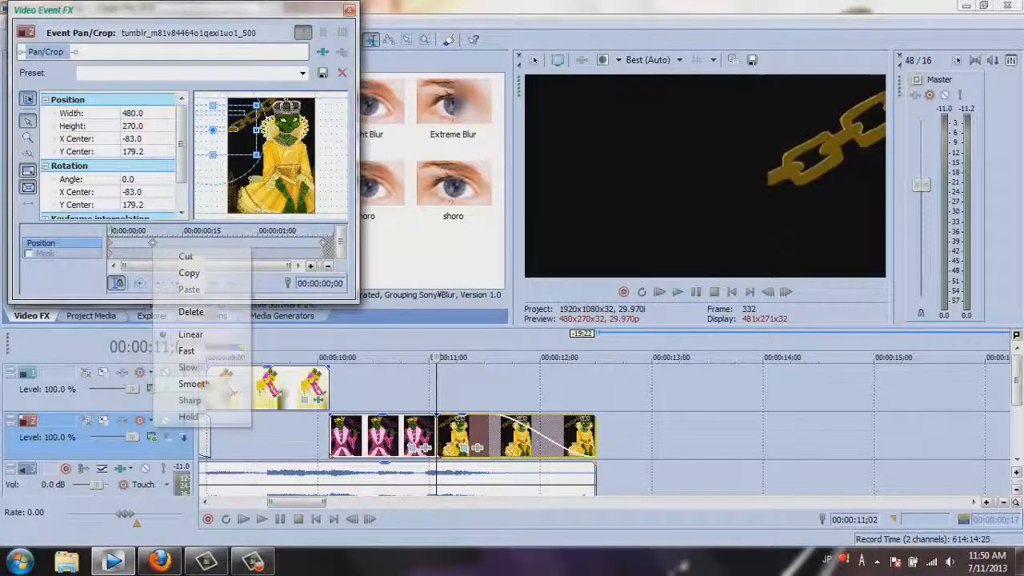
left_click(279, 397)
left_click(324, 405)
key("space")
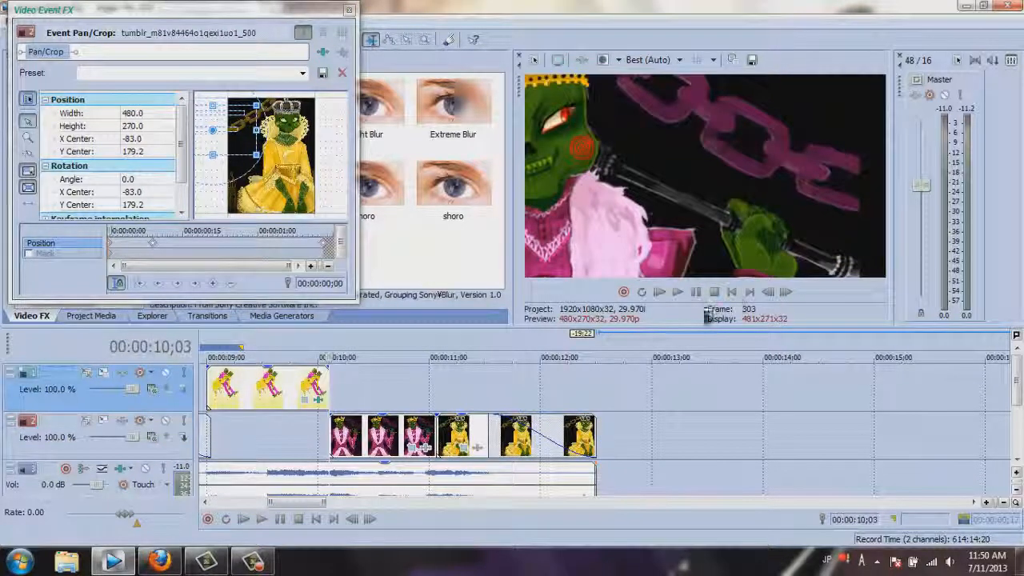
left_click(348, 10)
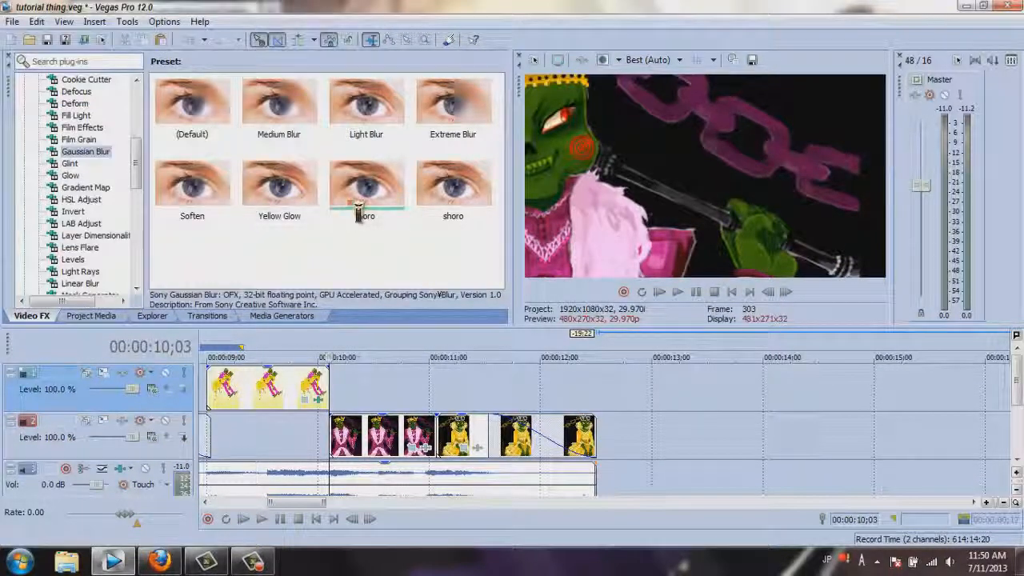
- Apply the Medium Blur preset of Gaussian Blur to the pink figure event and set its vertical range to 0
left_click_drag(359, 212, 380, 384)
left_click_drag(306, 119, 392, 433)
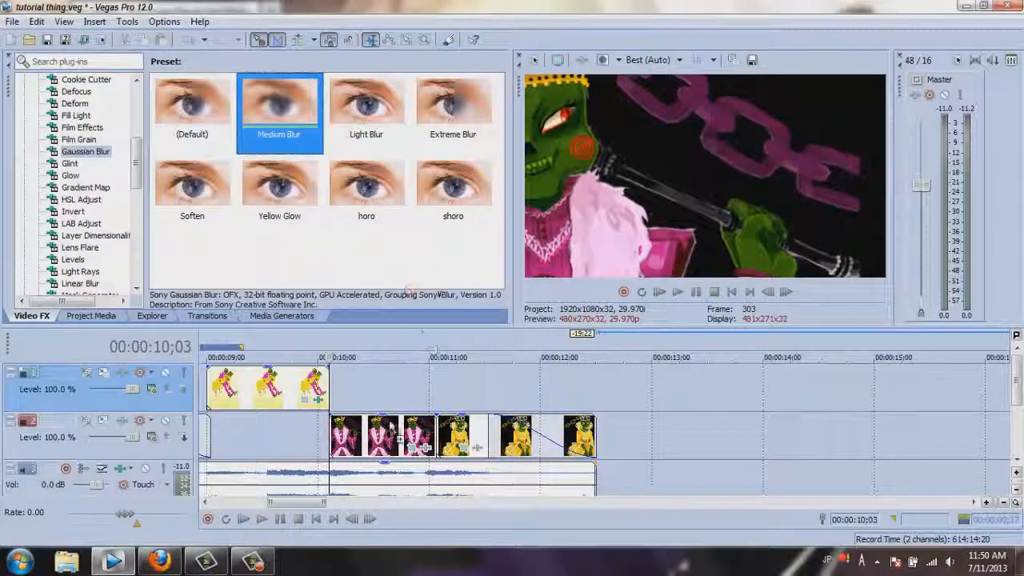
left_click_drag(108, 142, 79, 160)
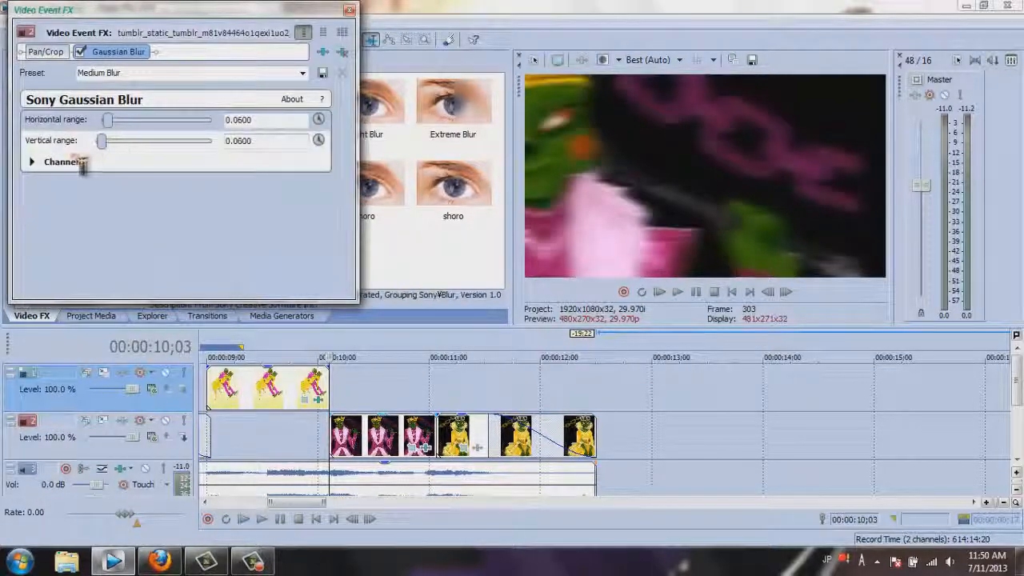
- Animate the blur's horizontal range down to 0 at 00:00:00;07, with the starting 0.0600 keyframe moved to about 00:00:00;04
left_click(319, 119)
left_click_drag(89, 202, 143, 201)
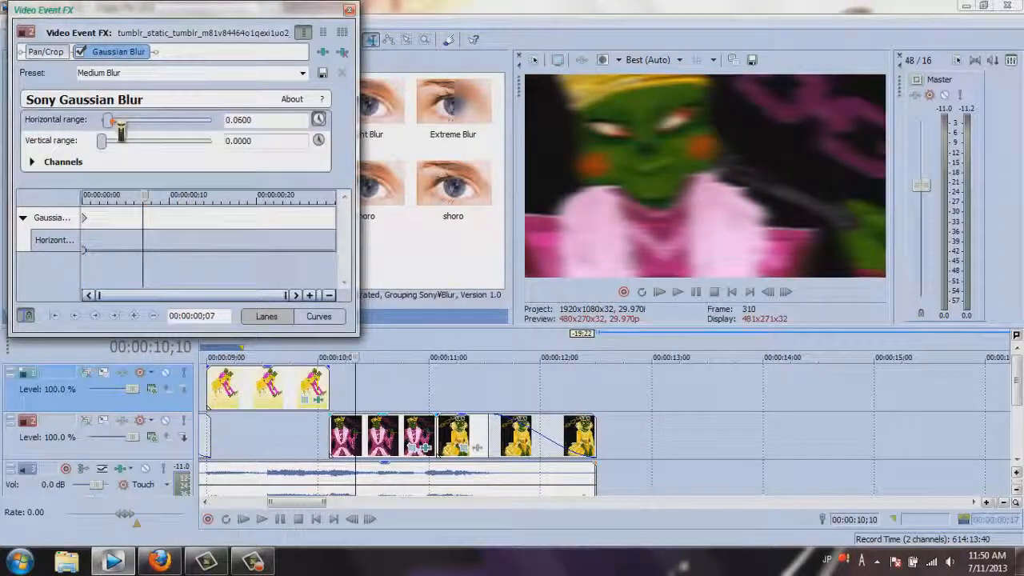
left_click_drag(110, 121, 99, 122)
mouse_move(85, 218)
left_mouse_down()
mouse_move(144, 217)
mouse_move(46, 221)
mouse_move(148, 224)
mouse_move(83, 221)
left_mouse_up()
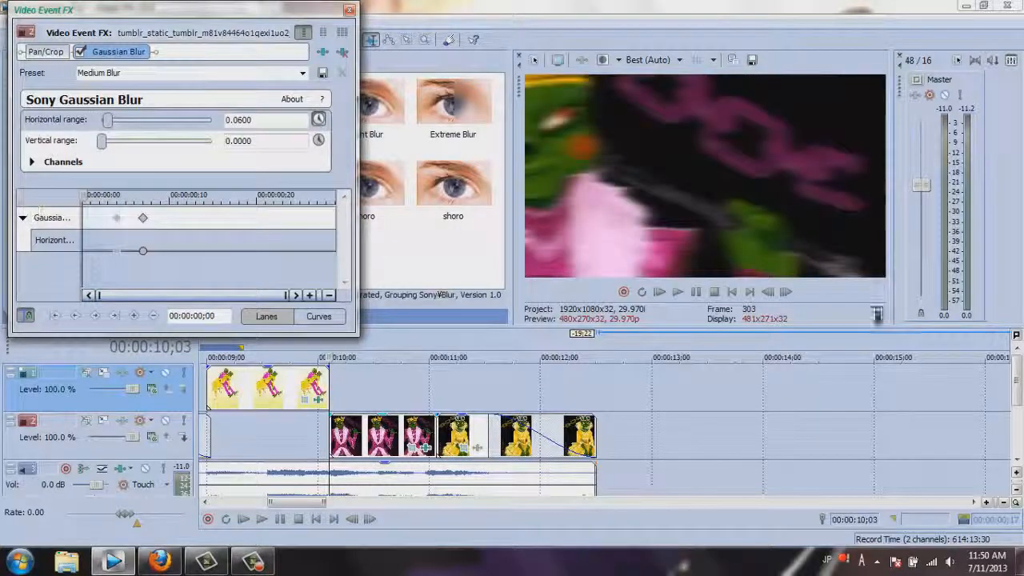
left_click(328, 463)
scroll(487, 410, "up", 2)
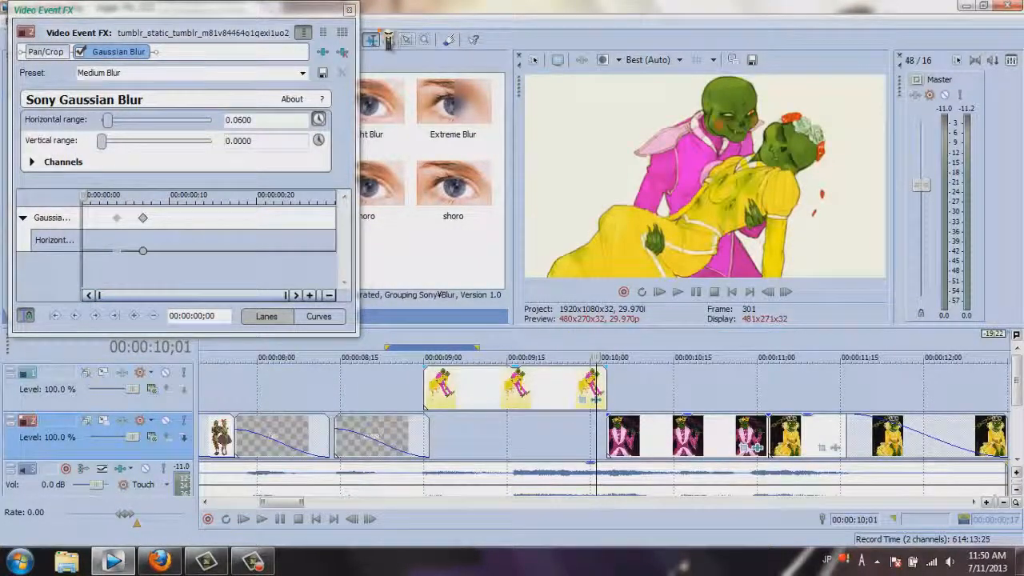
left_click(350, 10)
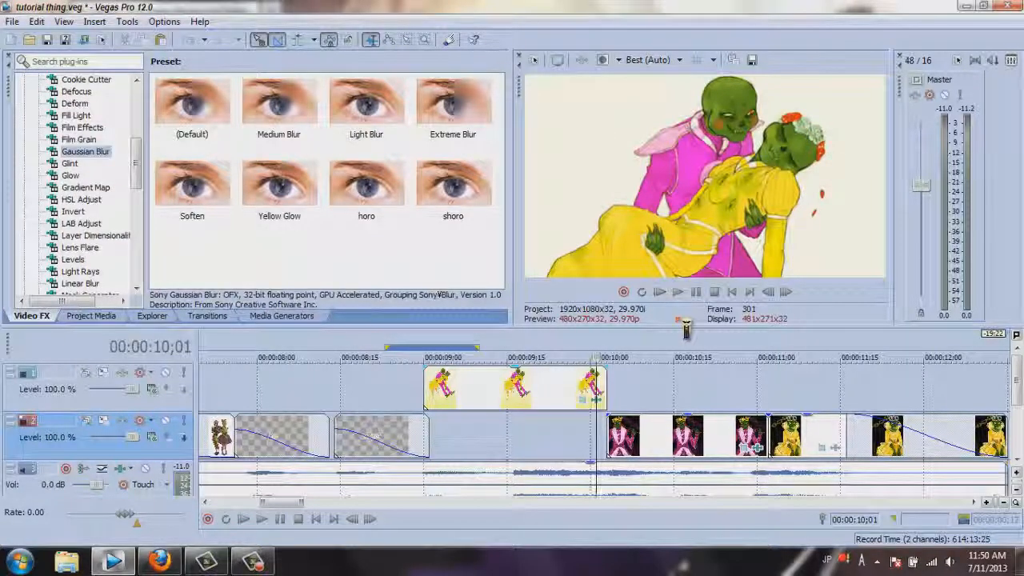
- Open the Gaussian Blur effect of the upper-track couple picture and enable keyframing for its vertical range, with the horizontal range at 0
left_click(302, 388)
scroll(529, 400, "down", 2)
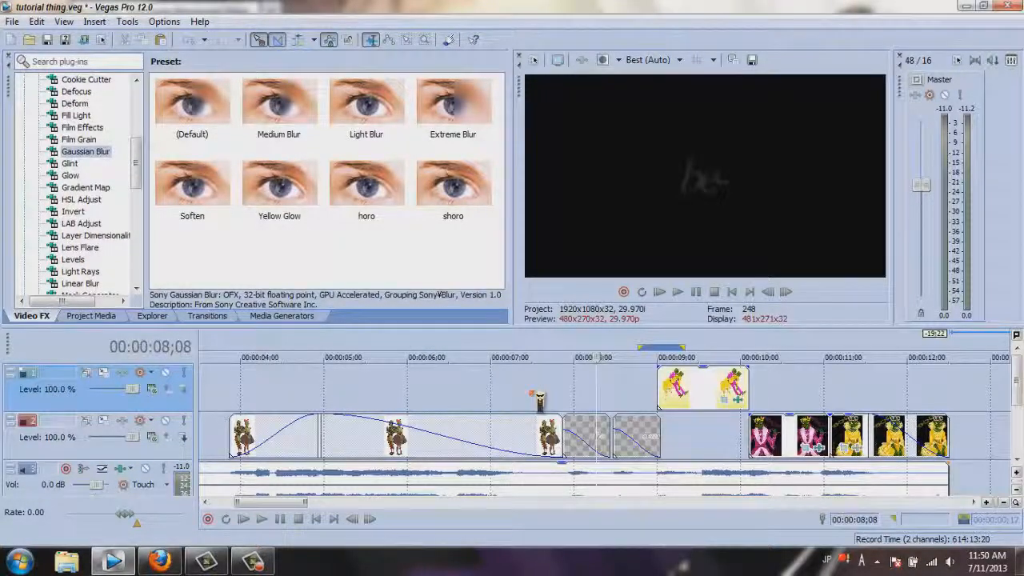
left_click(280, 398)
left_click(327, 398)
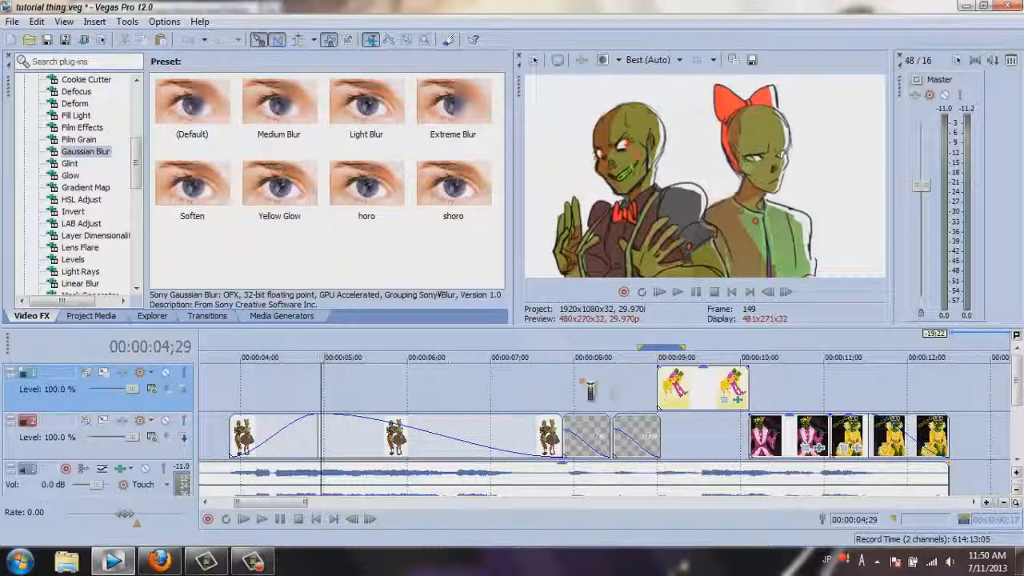
left_click(661, 400)
left_click(669, 404)
scroll(608, 405, "up", 4)
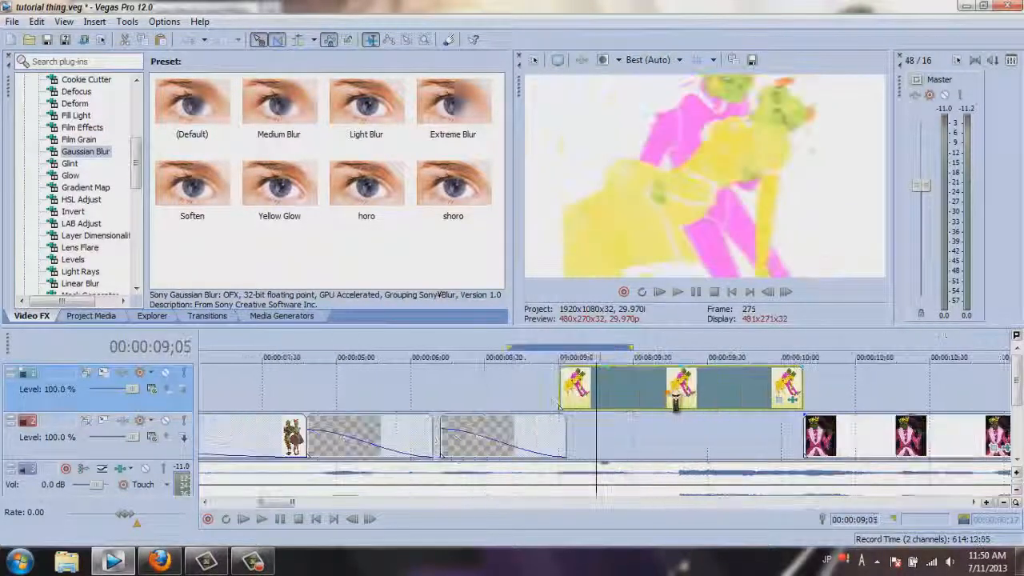
left_click(545, 406)
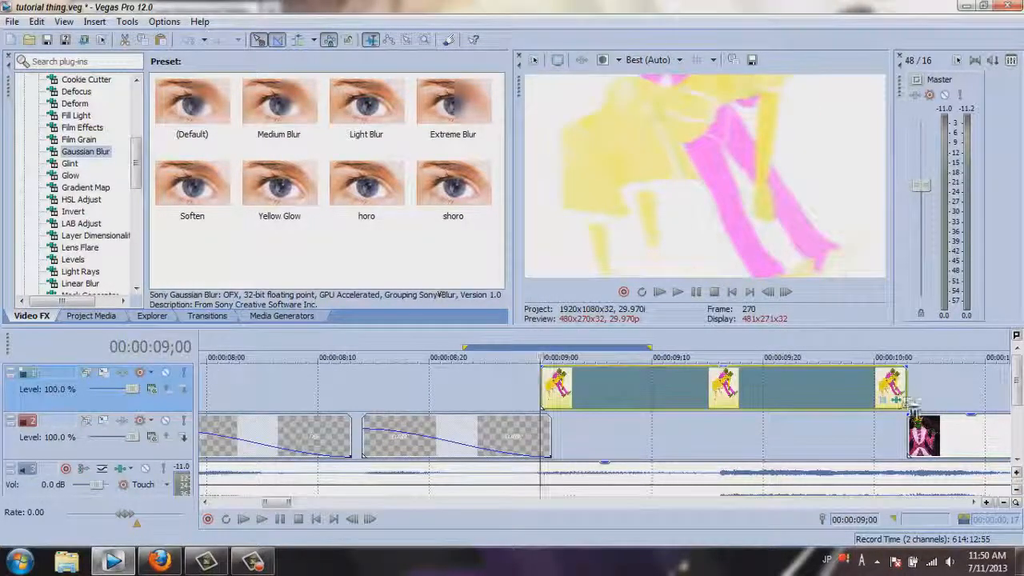
left_click(907, 405)
left_click(897, 401)
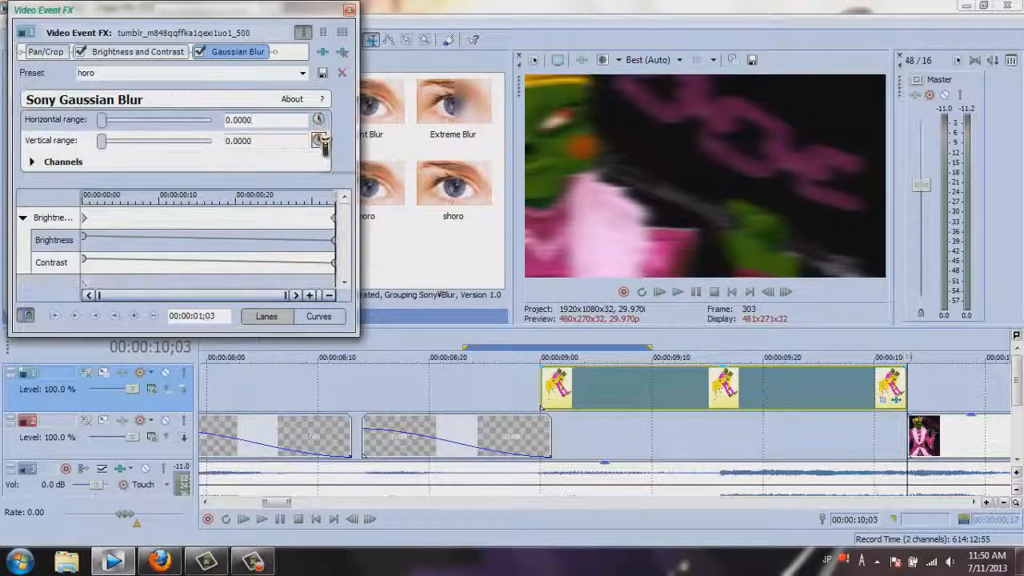
- Animate the couple picture's vertical blur from 0.0476 at about 00:00:00;04 down to 0 at 00:00:00;10
left_click_drag(346, 221, 346, 276)
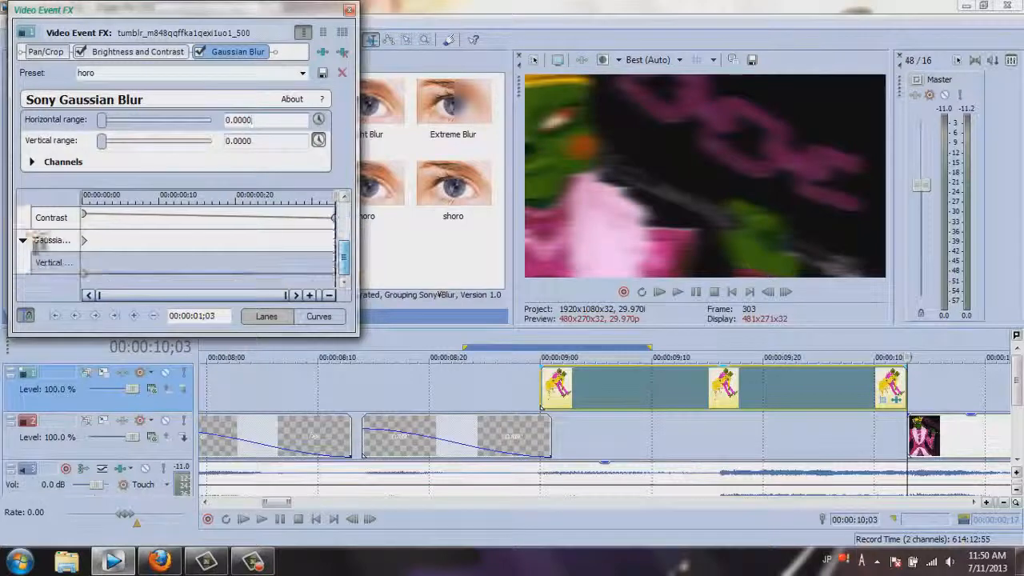
left_click_drag(85, 241, 95, 253)
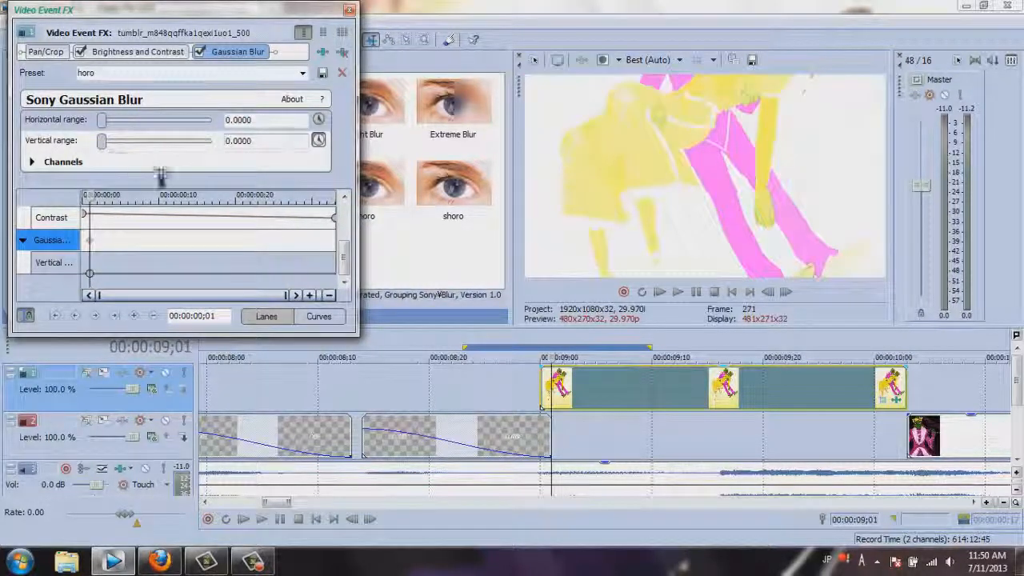
left_click_drag(109, 150, 115, 150)
left_click_drag(89, 240, 242, 249)
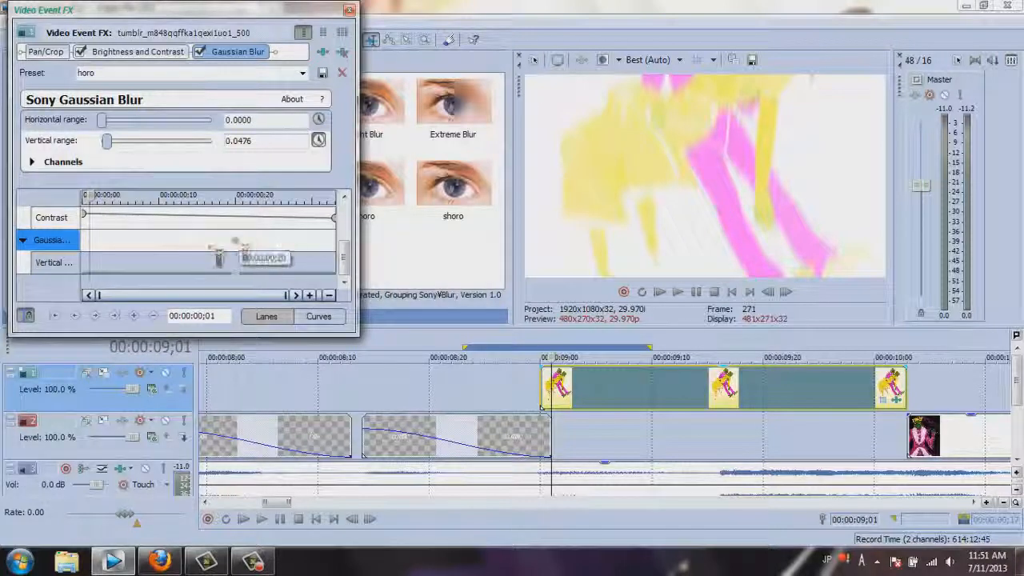
left_click_drag(110, 202, 163, 203)
left_click_drag(115, 152, 94, 151)
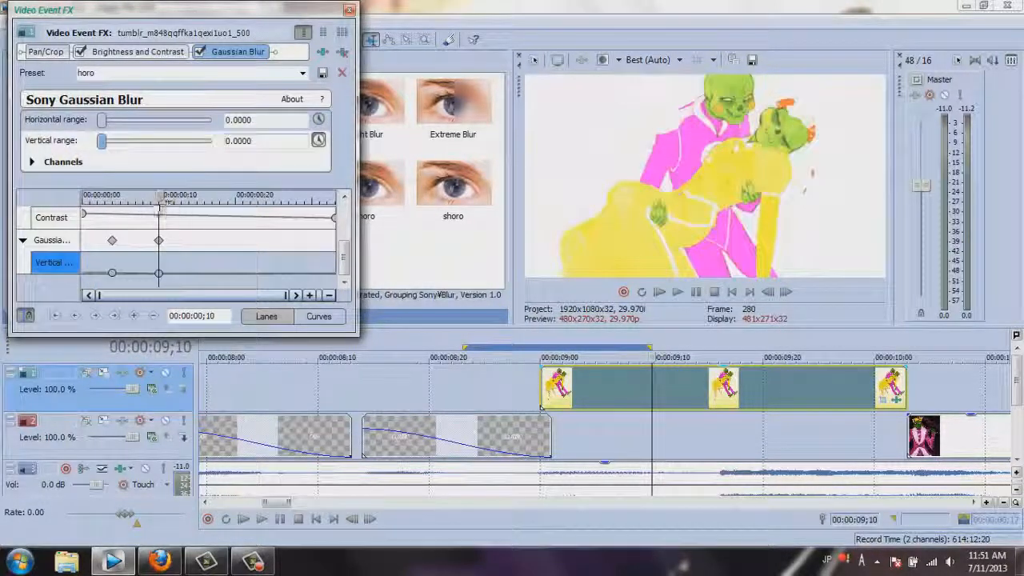
- Play the couple picture's blur from its start and shift its two keyframes to about 00:00:00;05 and 00:00:00;11
left_click_drag(158, 206, 82, 214)
left_click(703, 293)
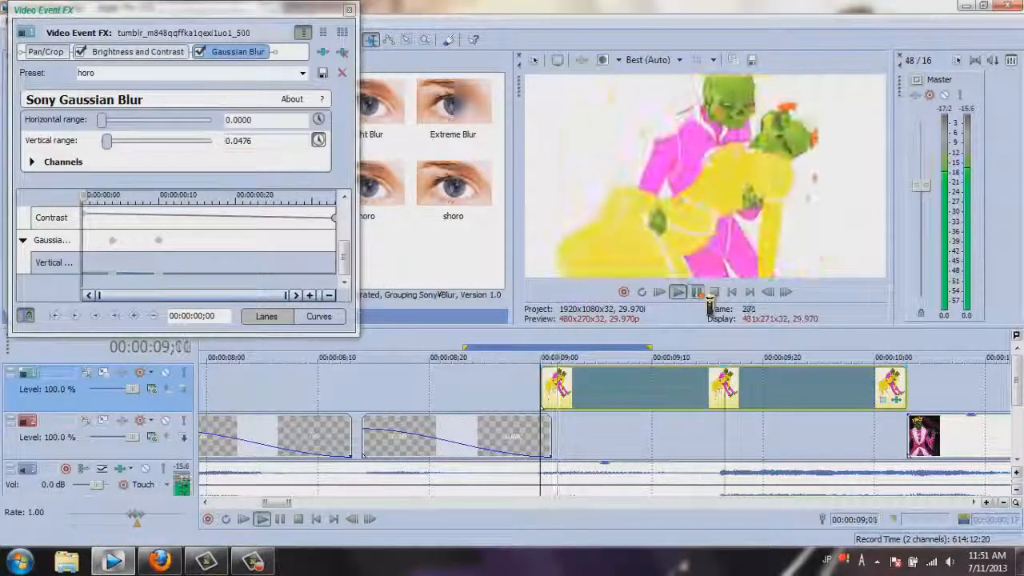
left_click(178, 253)
left_click_drag(167, 242, 123, 243)
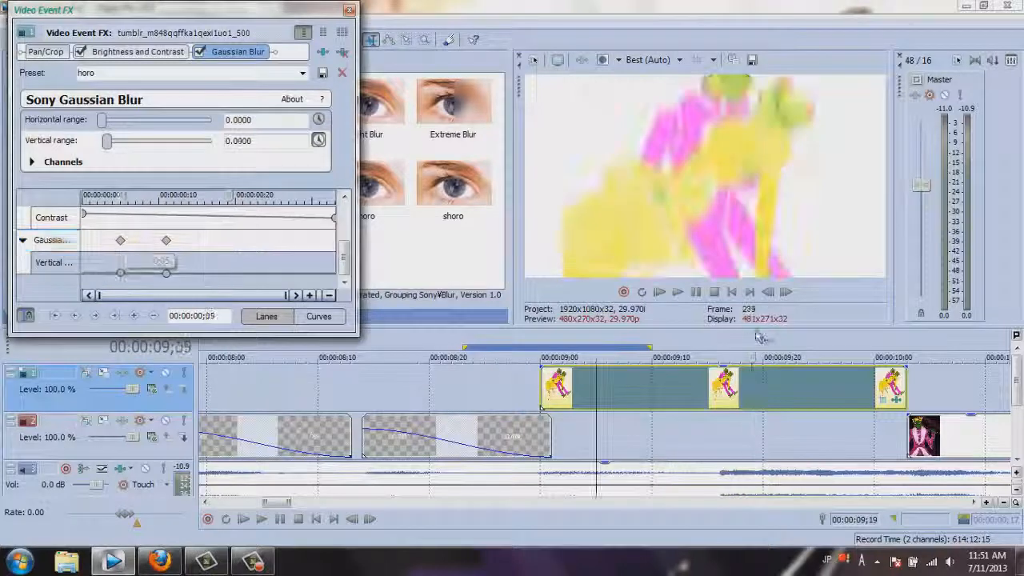
left_click(704, 293)
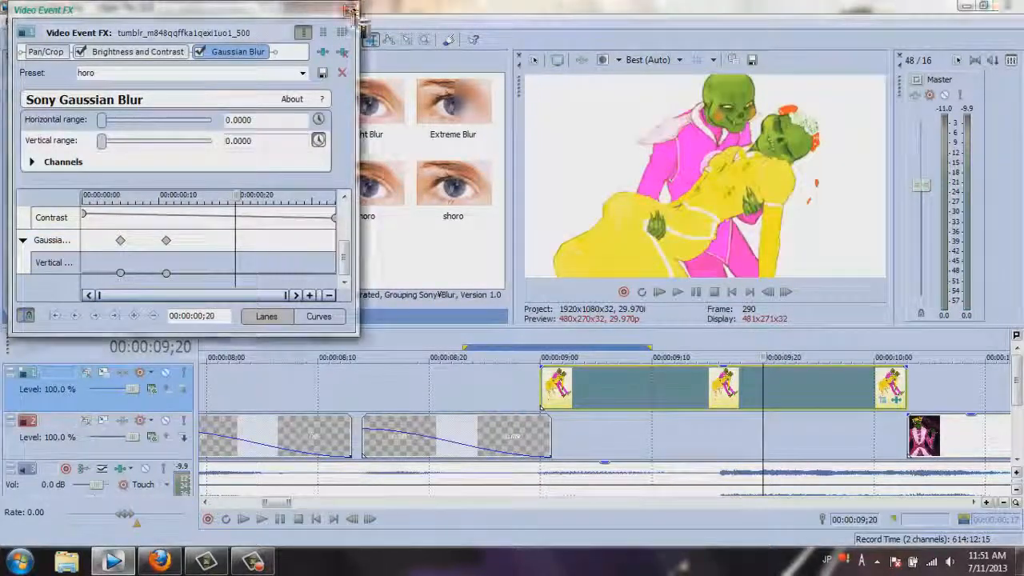
- Close the effect settings and play the couple picture from about 00:00:08;29
left_click(349, 9)
left_click(531, 384)
left_click(677, 292)
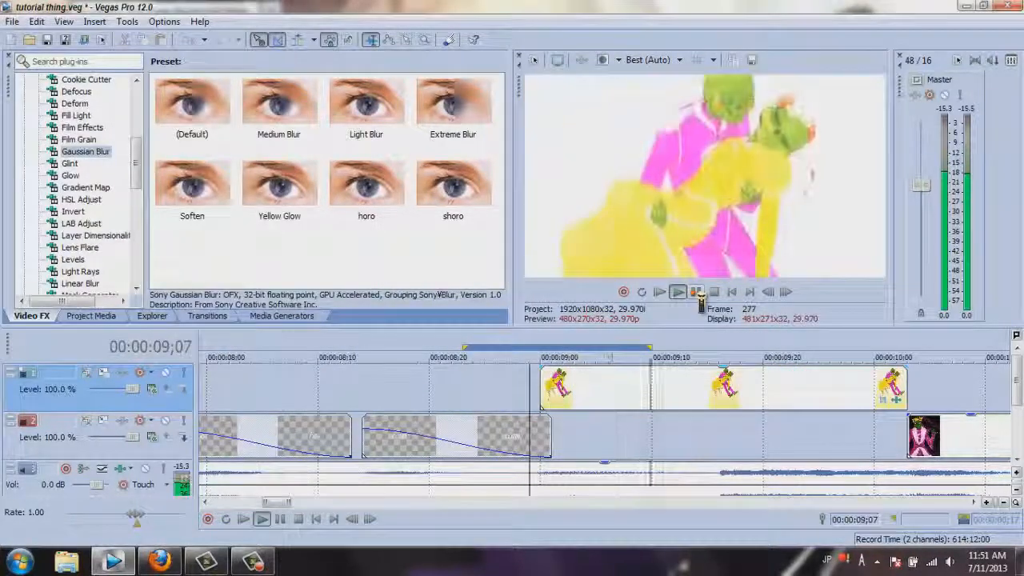
left_click(699, 294)
- Apply the horo preset of Gaussian Blur to the yellow dress picture and set its horizontal range to 0.0680
left_click(440, 432)
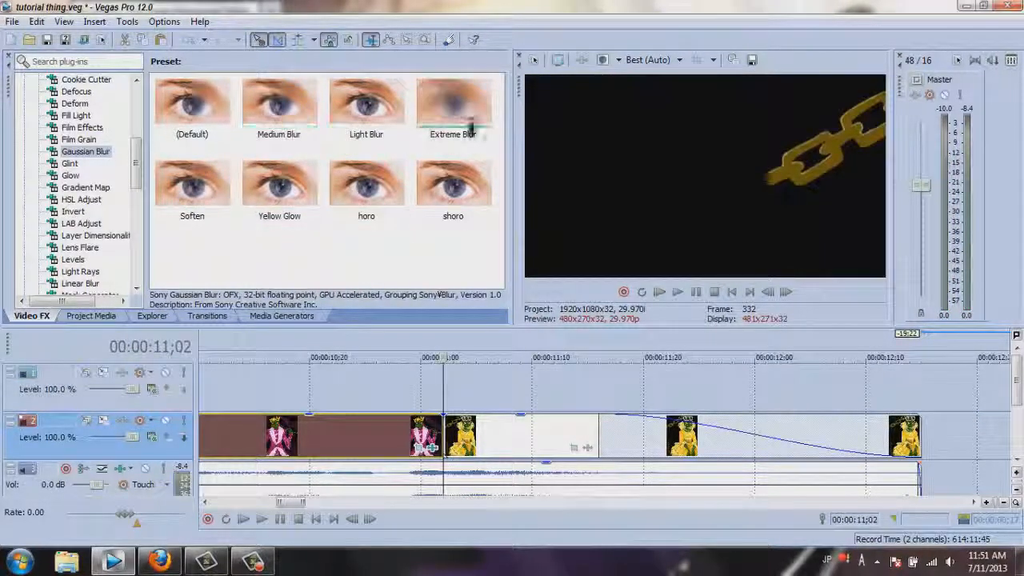
left_click_drag(375, 215, 623, 482)
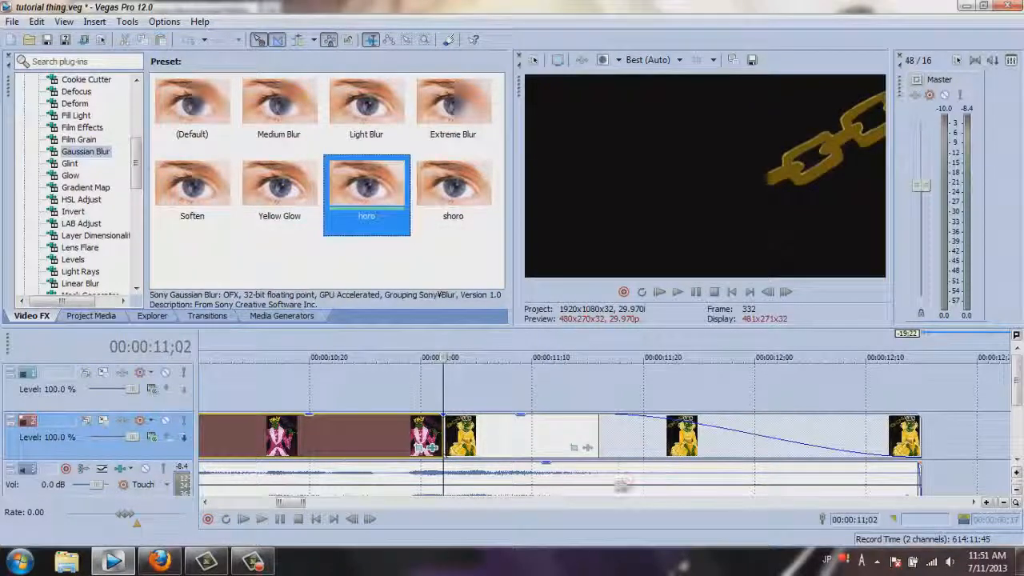
left_click_drag(590, 448, 590, 448)
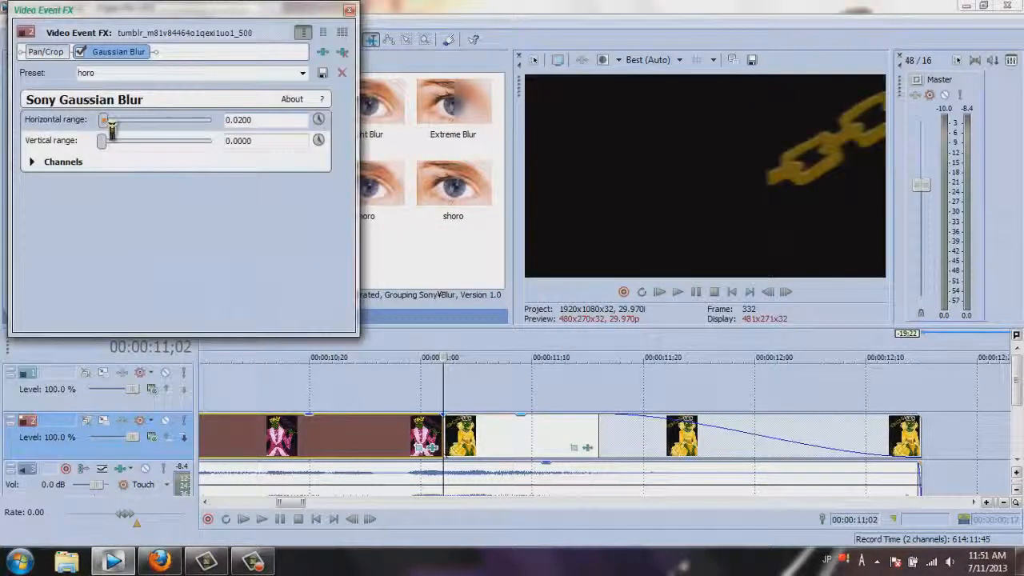
left_click_drag(112, 132, 122, 133)
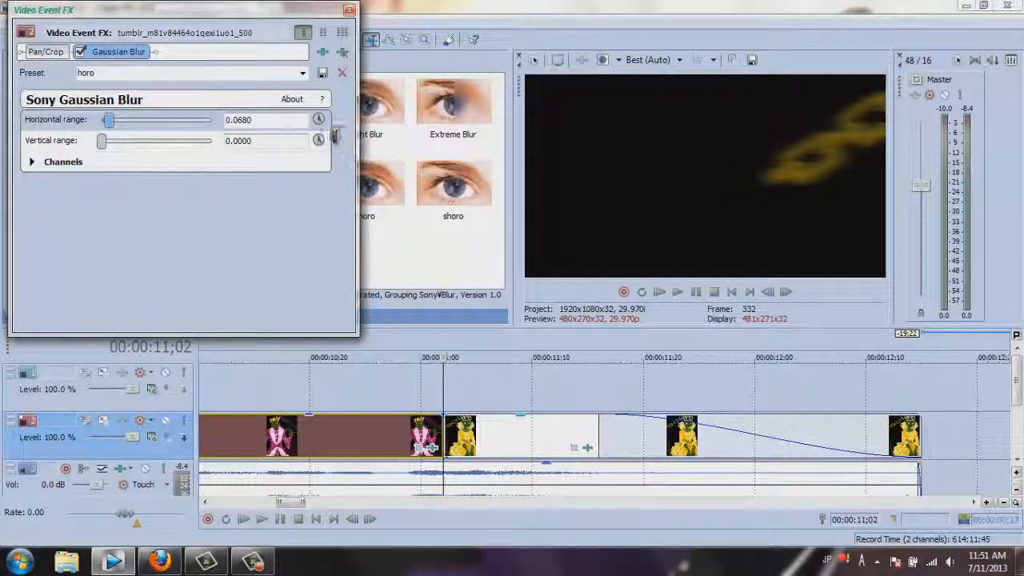
- Animate the yellow dress picture's horizontal blur down to 0 at about 00:00:00;12, with the 0.0680 keyframe at about 00:00:00;06
left_click(318, 120)
left_click_drag(95, 200, 153, 200)
left_click_drag(123, 132, 96, 129)
left_click_drag(83, 217, 38, 202)
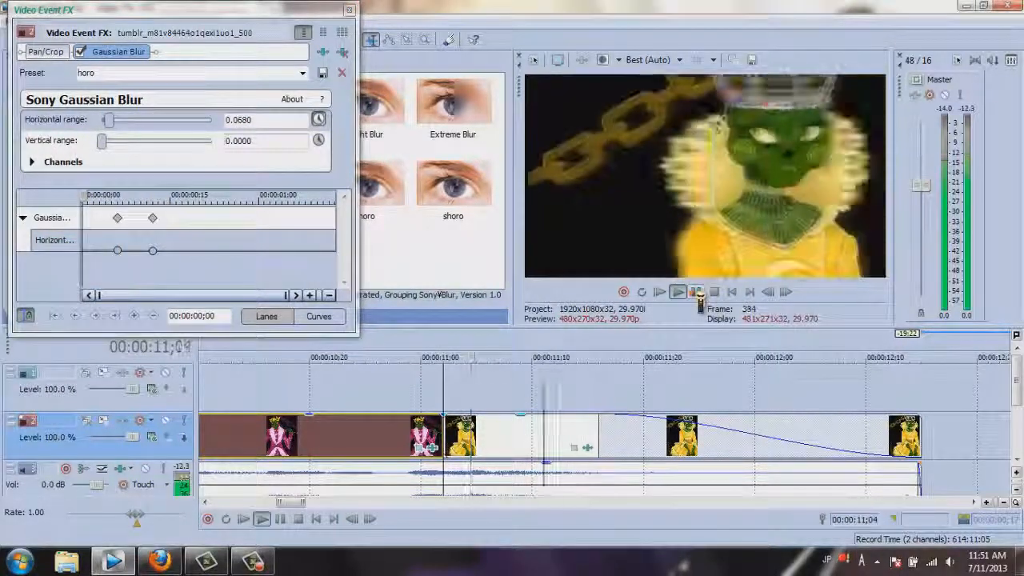